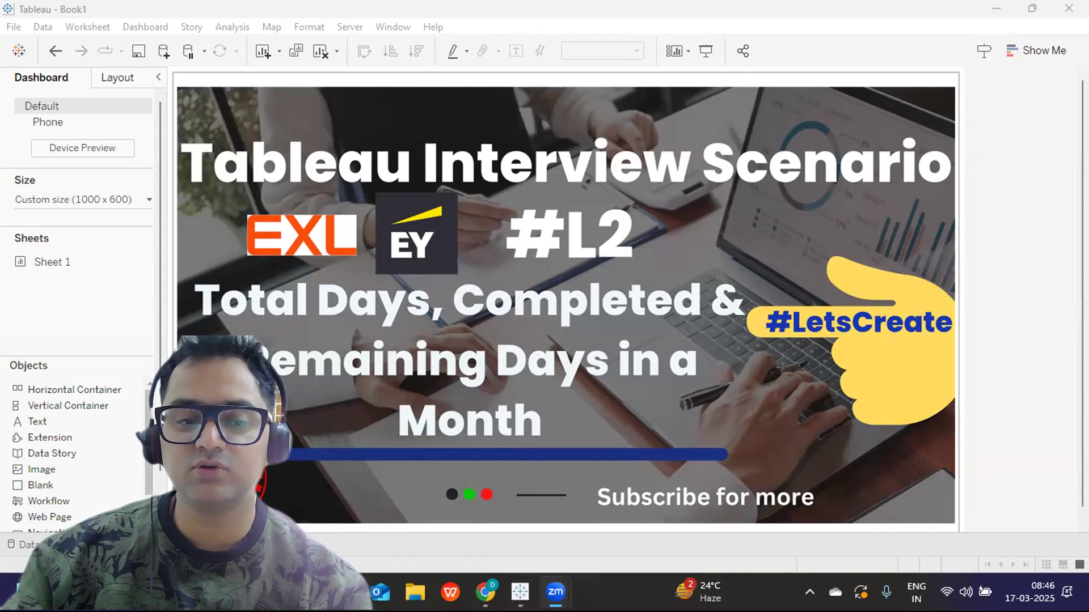
Step: On Sheet 2, start a new calculated field from the Data pane dropdown
{"action": "left_click", "coordinate": [520, 593]}
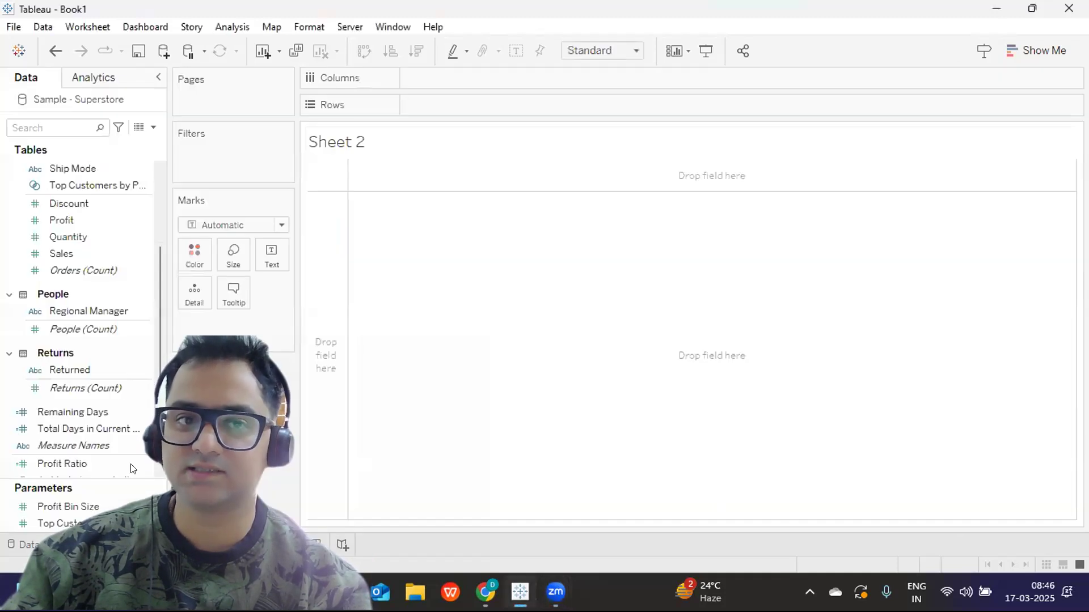
{"action": "left_click", "coordinate": [152, 128]}
{"action": "left_click", "coordinate": [80, 145]}
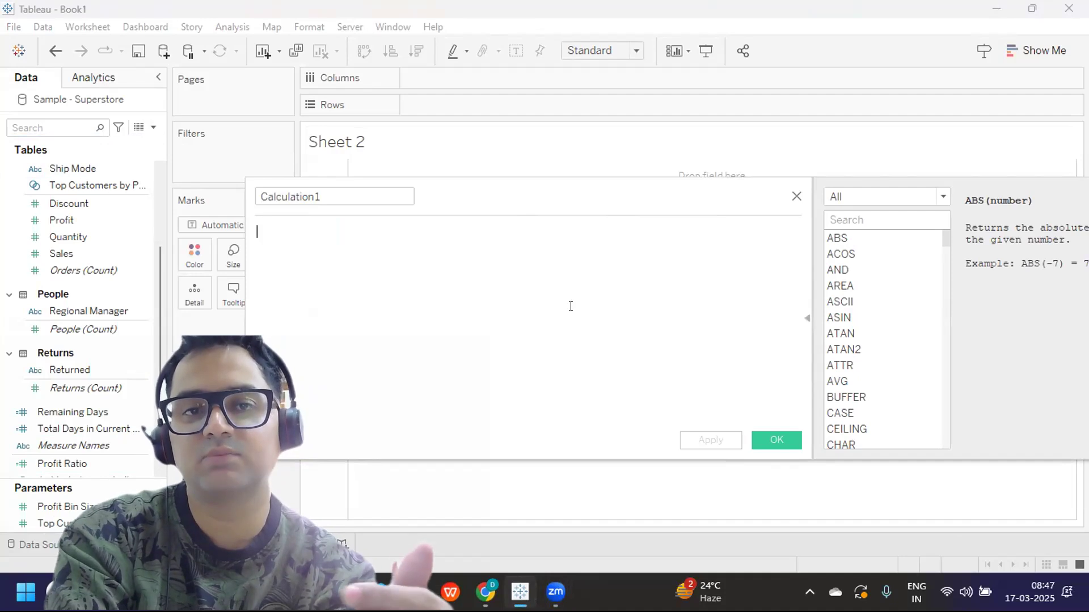
Step: Write the plan lines: Total Days in a Month, Completed Days, Remaining days in a Month
{"action": "type", "text": "break"}
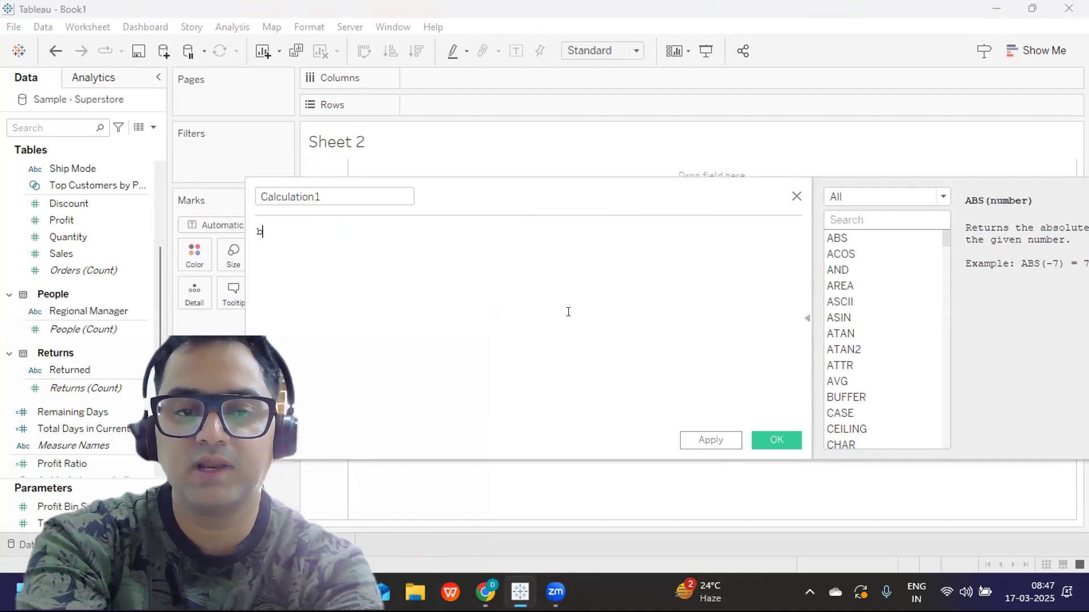
{"action": "key", "text": "BackSpace"}
{"action": "key", "text": "BackSpace"}
{"action": "key", "text": "BackSpace"}
{"action": "key", "text": "BackSpace"}
{"action": "key", "text": "BackSpace"}
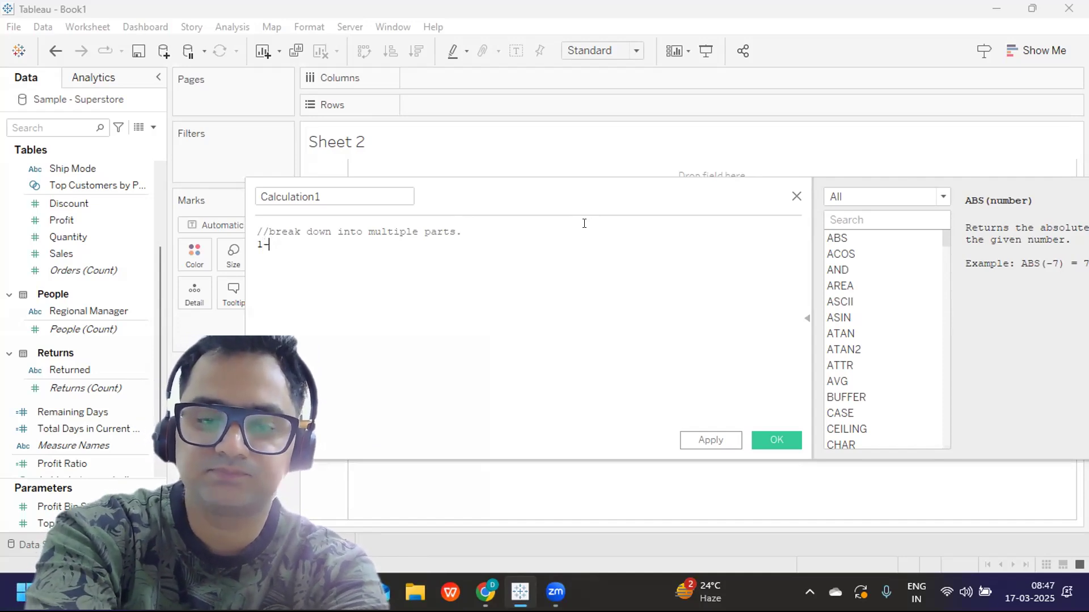
{"action": "type", "text": "Tota"}
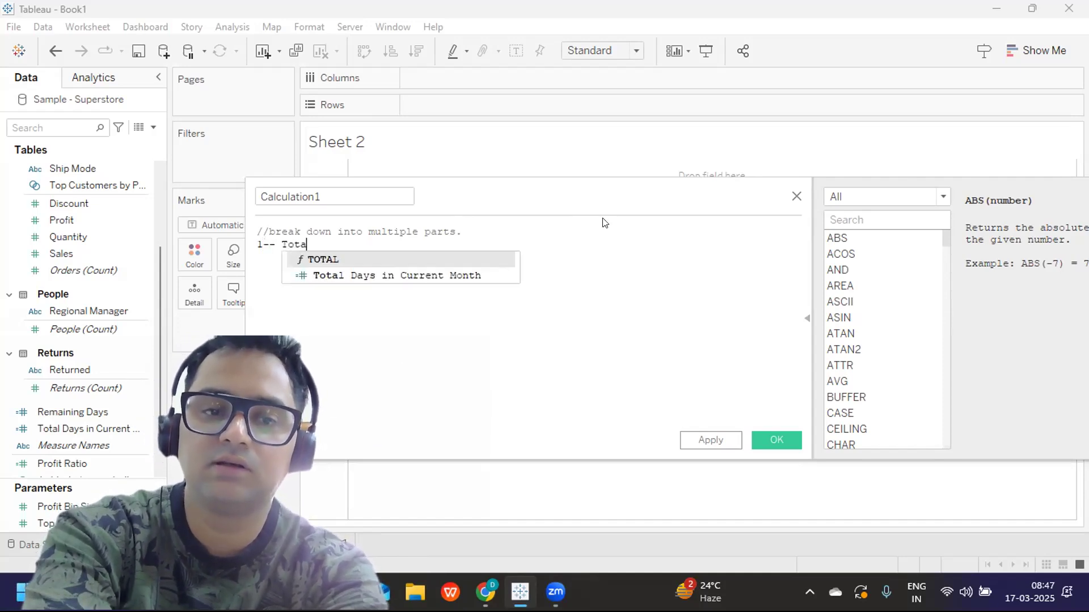
{"action": "type", "text": "l Days in a Month"}
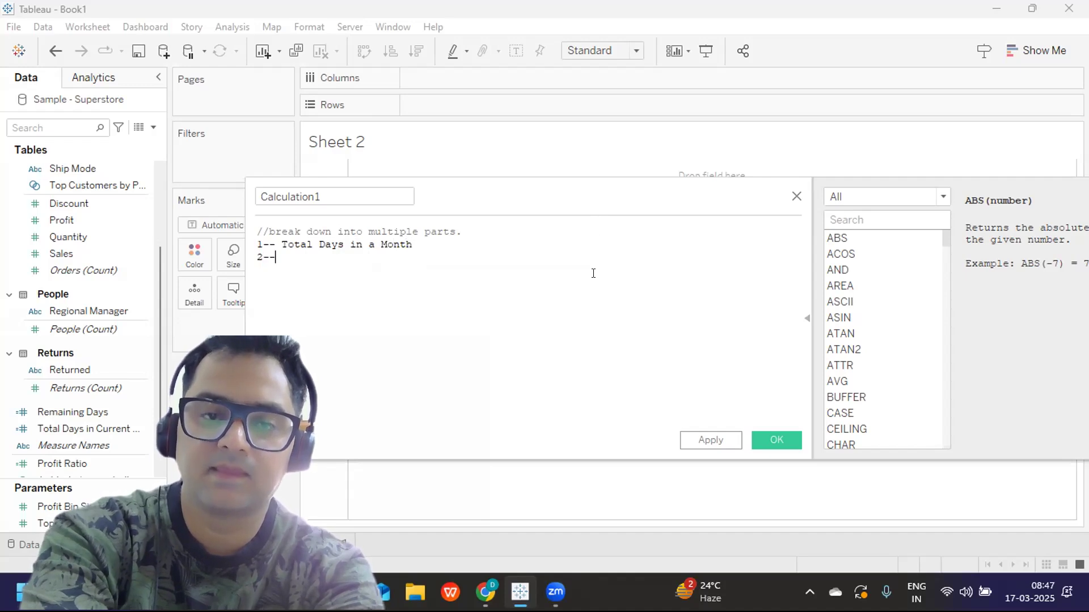
{"action": "type", "text": "c"}
{"action": "key", "text": "BackSpace"}
{"action": "type", "text": "Completed Days"}
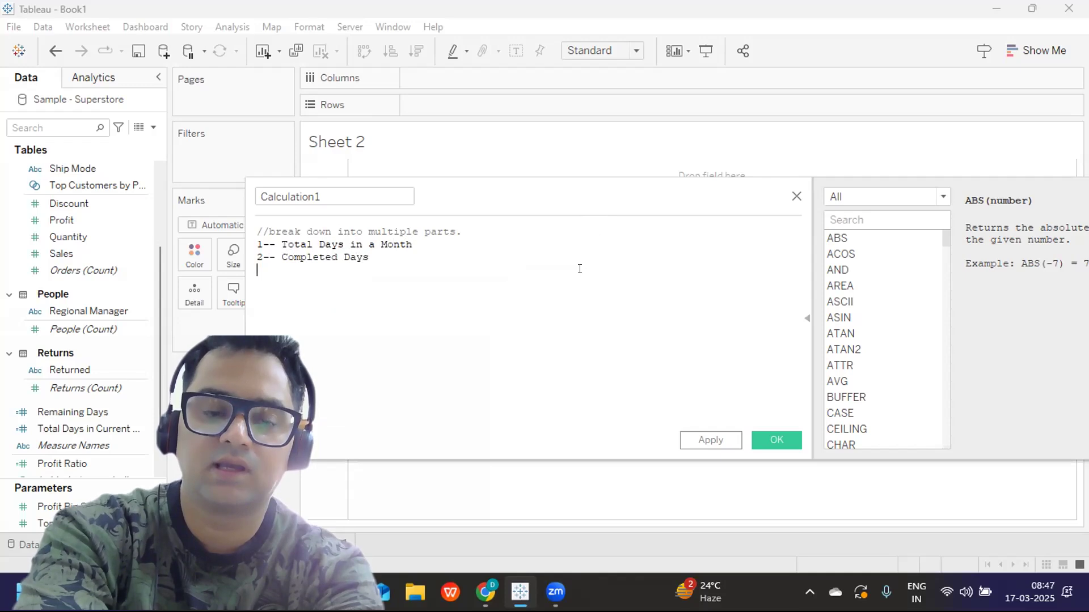
{"action": "type", "text": " R"}
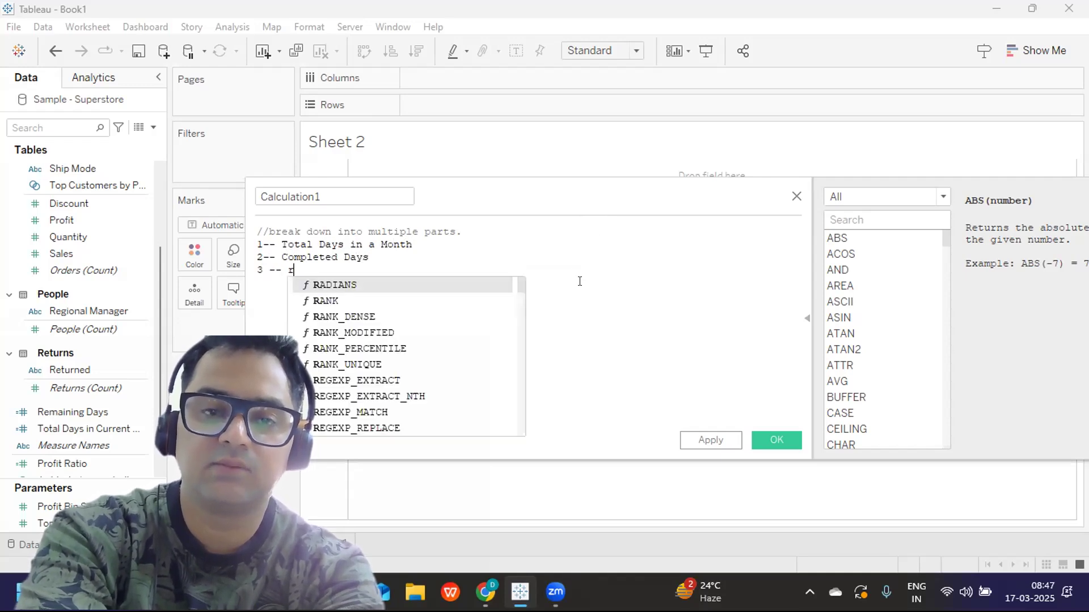
{"action": "type", "text": "e"}
{"action": "key", "text": "BackSpace"}
{"action": "key", "text": "BackSpace"}
{"action": "type", "text": "Re"}
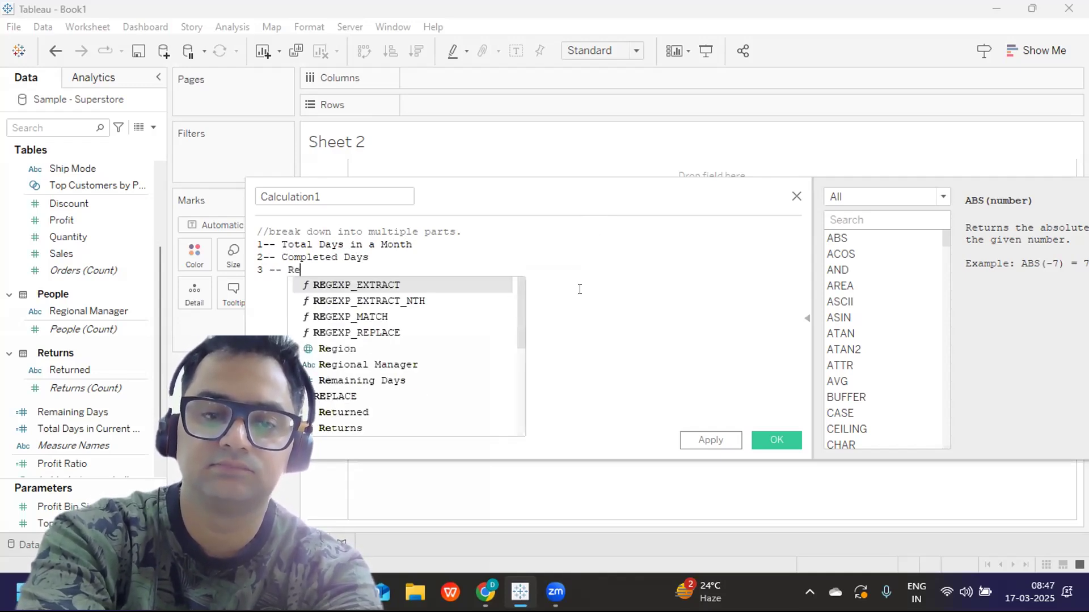
{"action": "type", "text": "maining days in "}
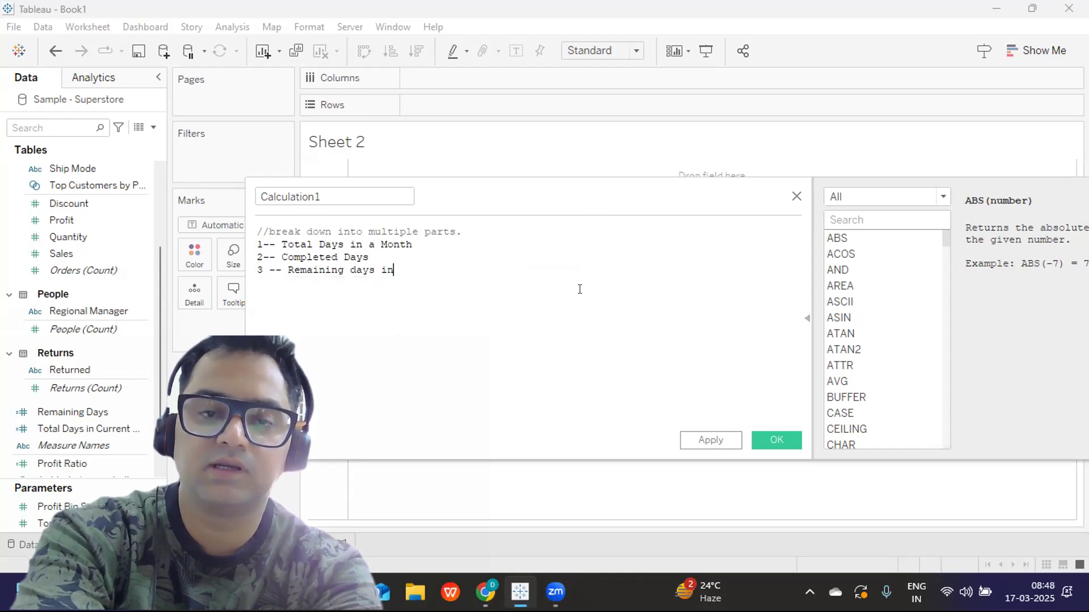
{"action": "type", "text": "a M"}
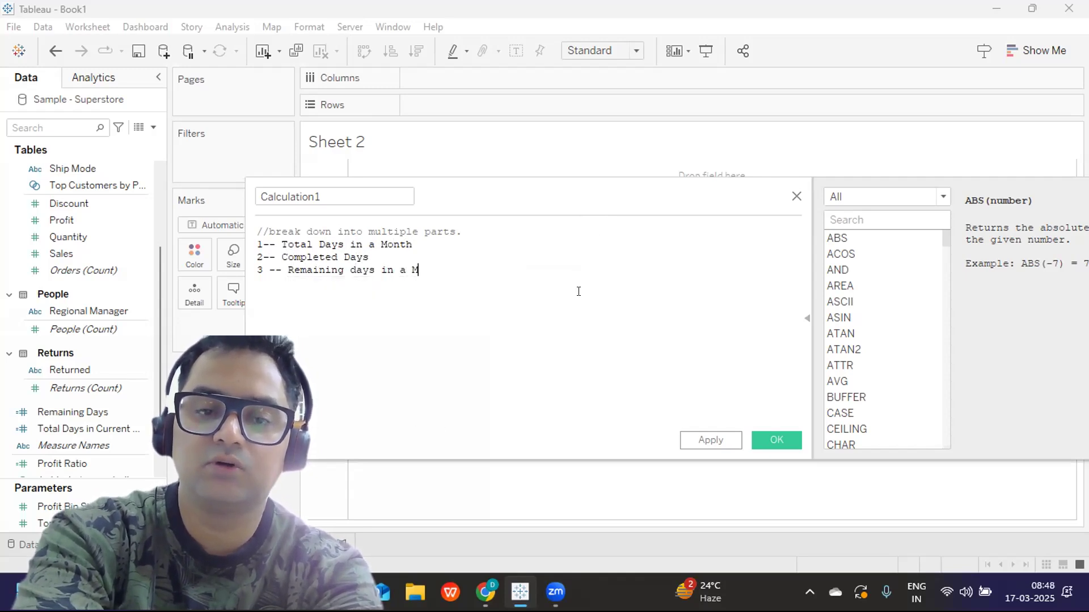
{"action": "type", "text": "onth."}
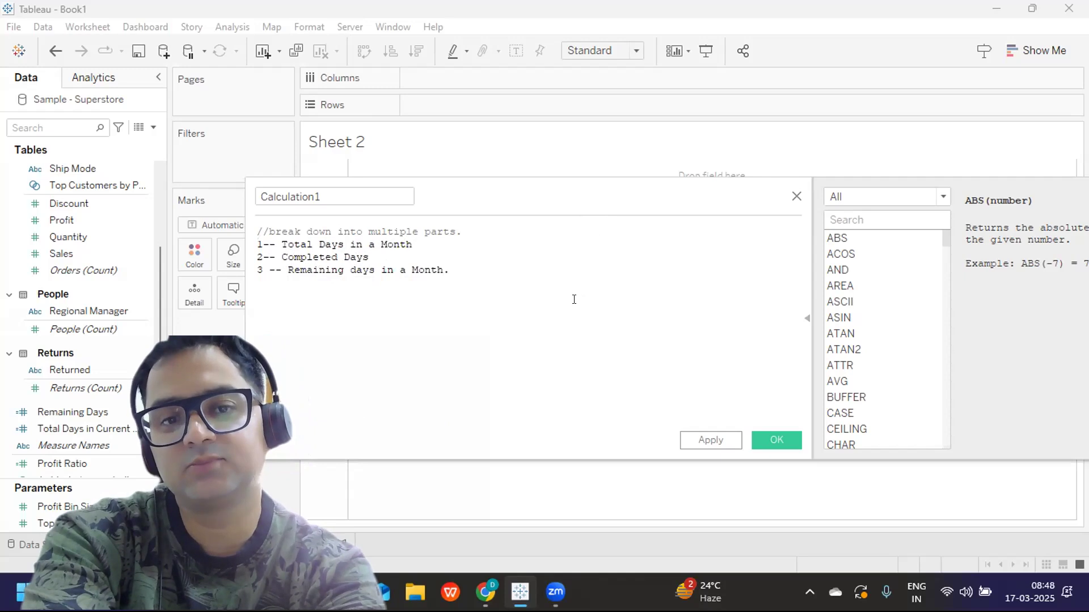
{"action": "key", "text": "Return"}
{"action": "key", "text": "Return"}
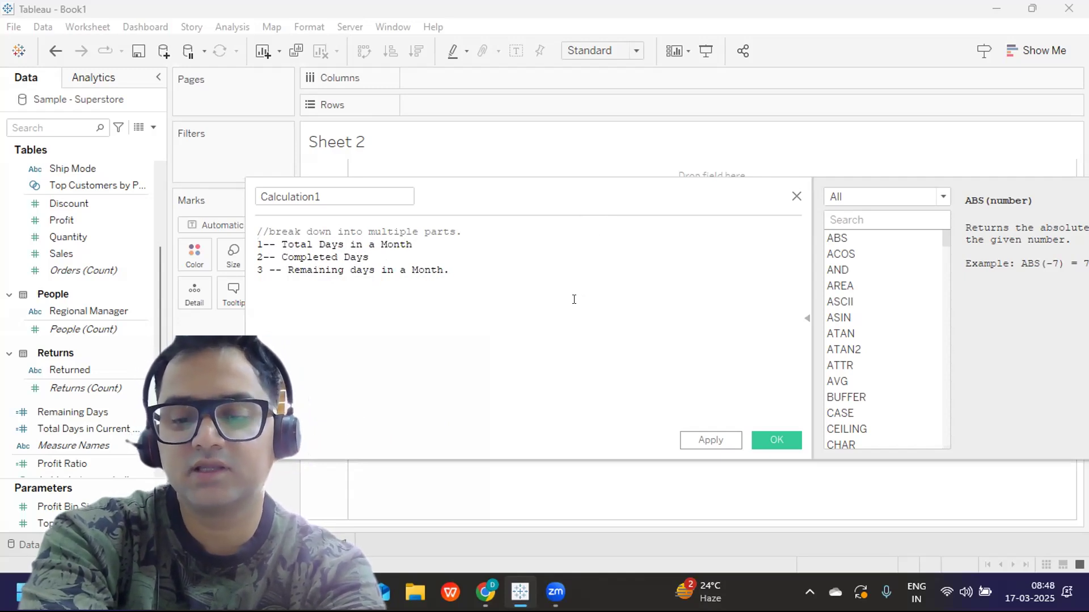
Step: Add the note '-->Month (Current Month)' on a new line below the plan
{"action": "type", "text": "-->M"}
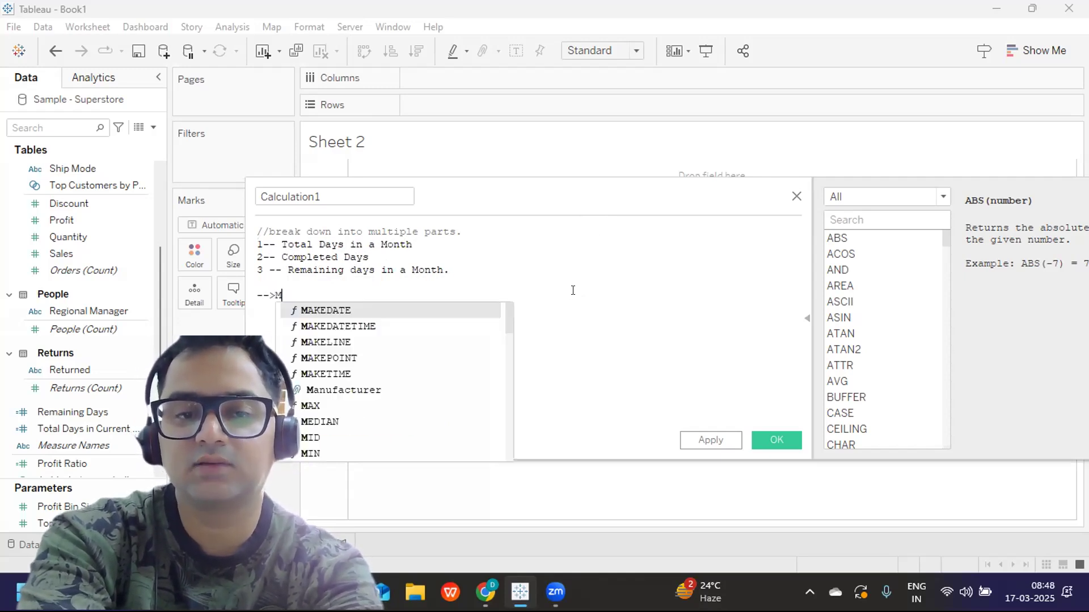
{"action": "type", "text": "onth ("}
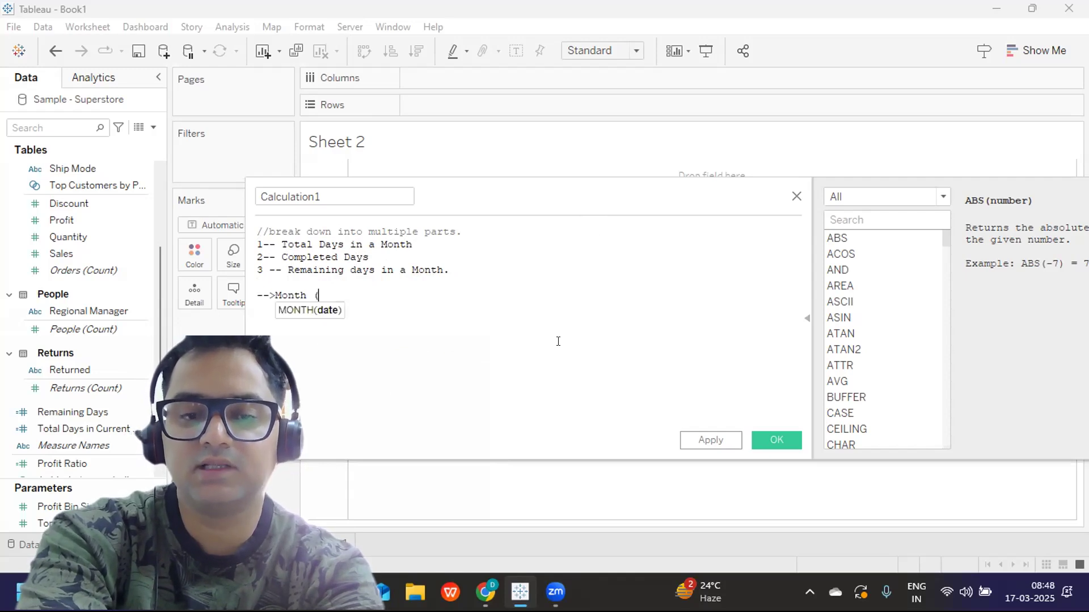
{"action": "type", "text": "Current Mon"}
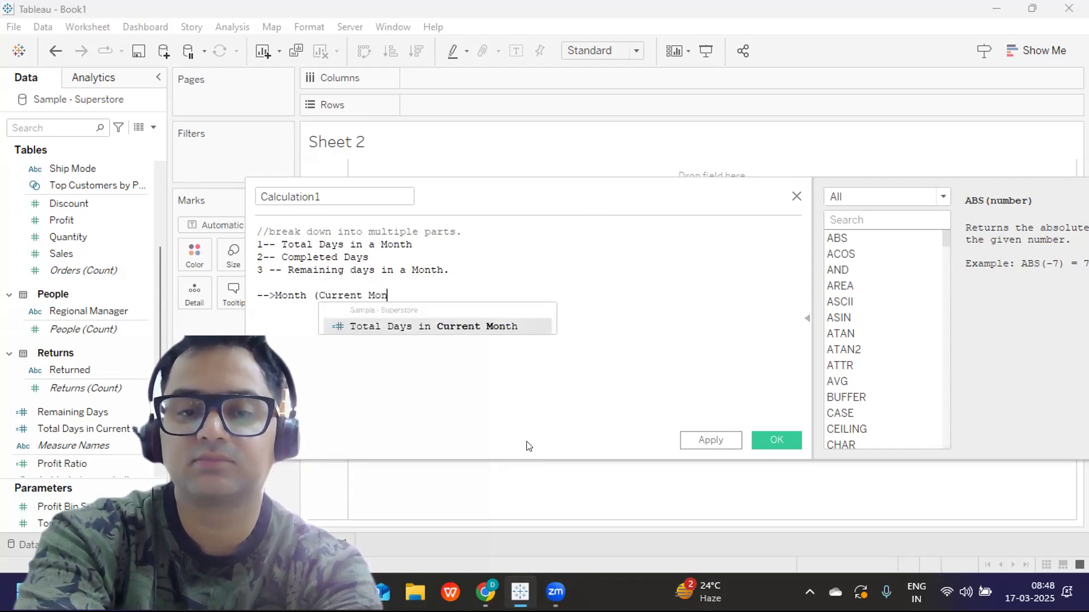
{"action": "type", "text": "th)"}
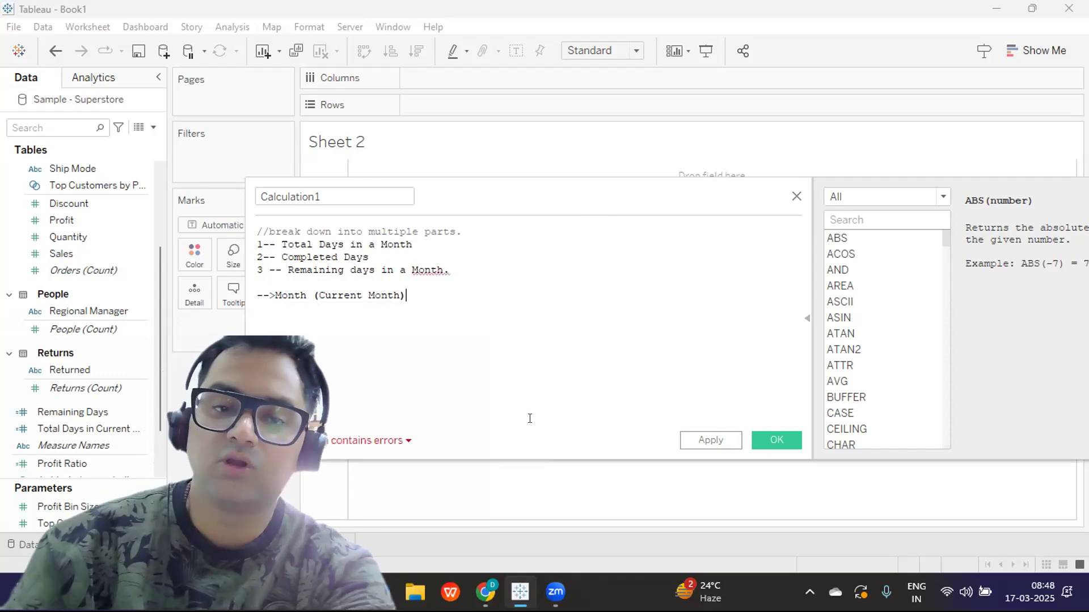
{"action": "left_click_drag", "start_coordinate": [406, 296], "coordinate": [252, 243]}
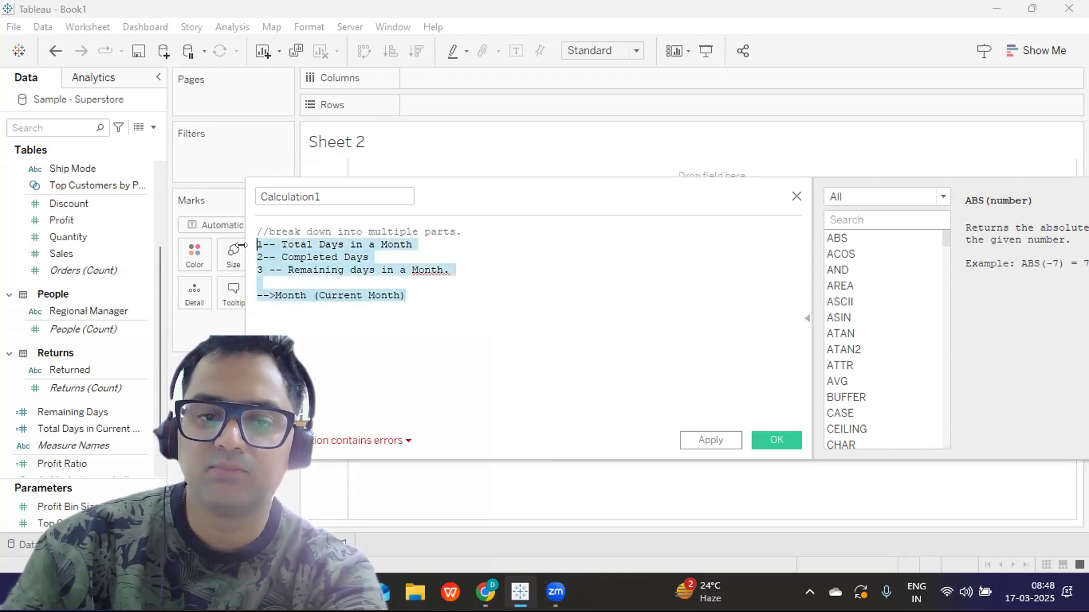
{"action": "left_click", "coordinate": [302, 301]}
{"action": "left_click", "coordinate": [280, 296]}
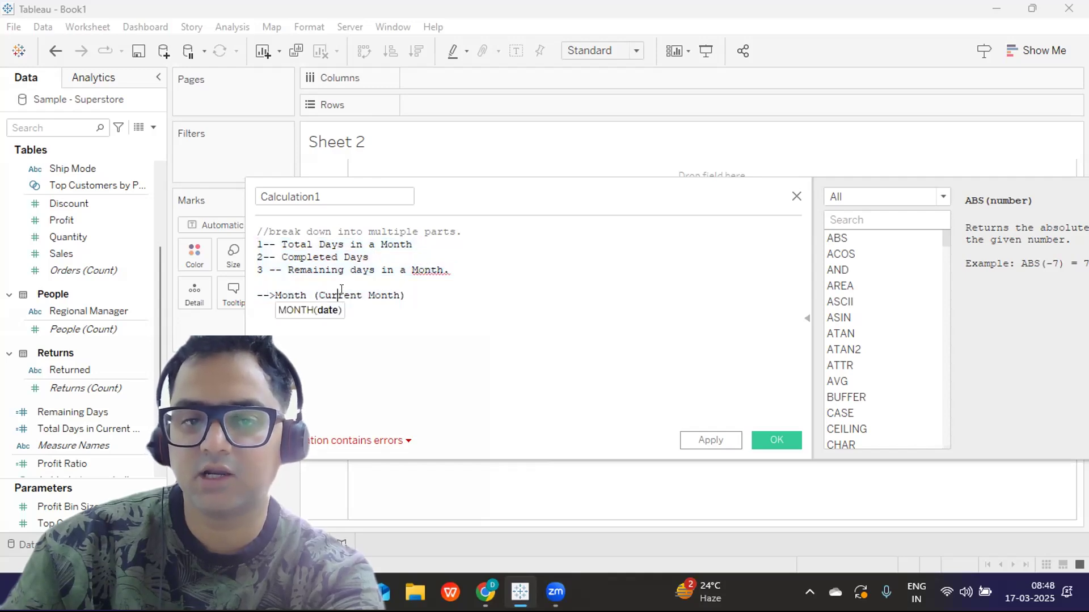
Step: Comment out the three plan lines and the Month note with //
{"action": "left_click", "coordinate": [255, 244]}
{"action": "type", "text": "//"}
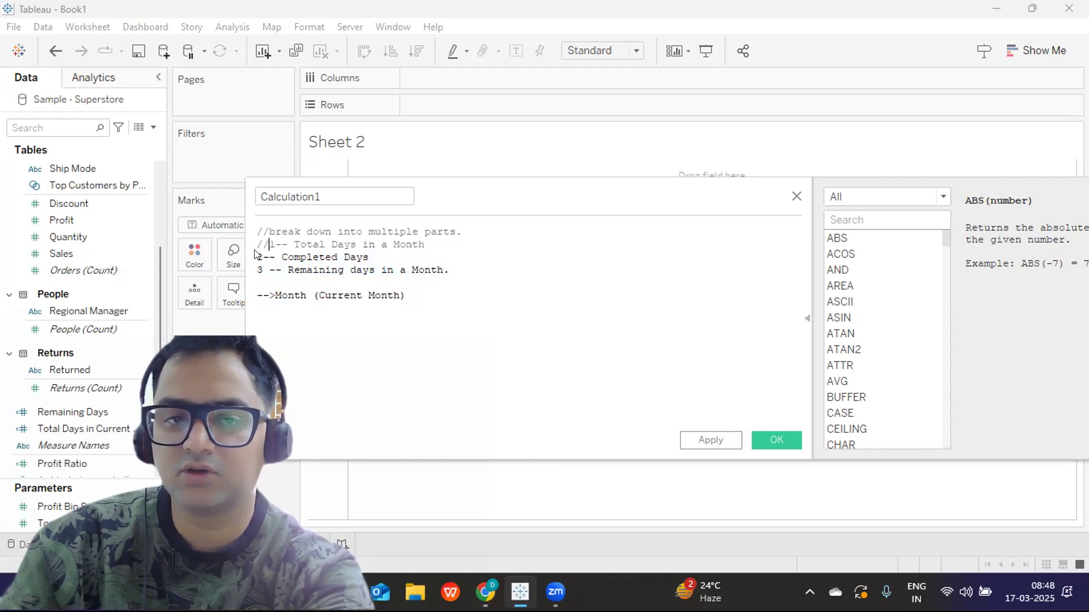
{"action": "left_click", "coordinate": [255, 257]}
{"action": "type", "text": "//"}
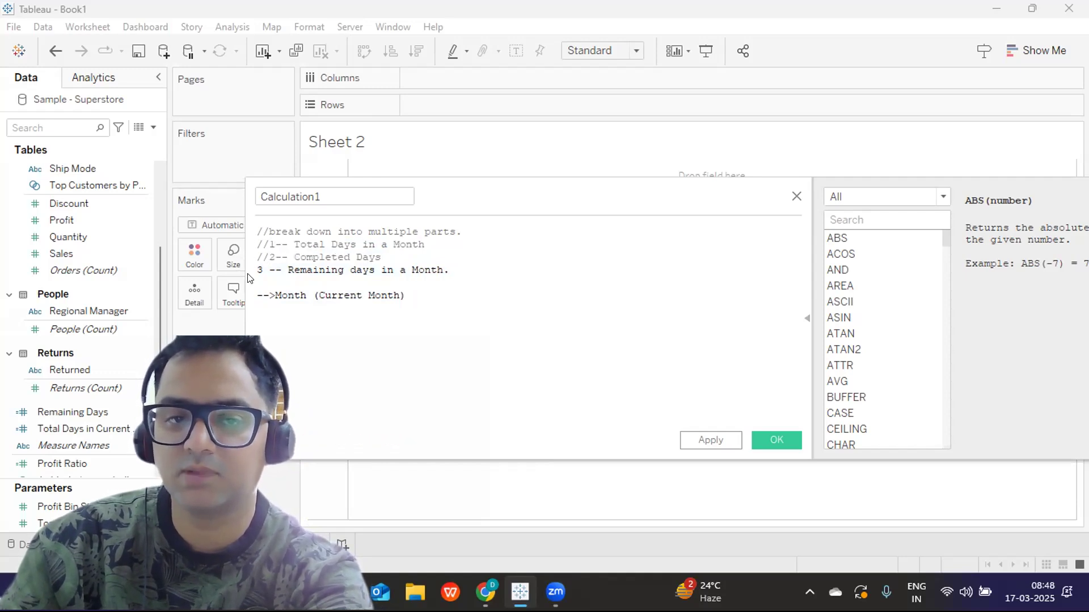
{"action": "left_click", "coordinate": [253, 270]}
{"action": "type", "text": "//"}
{"action": "left_click", "coordinate": [253, 294]}
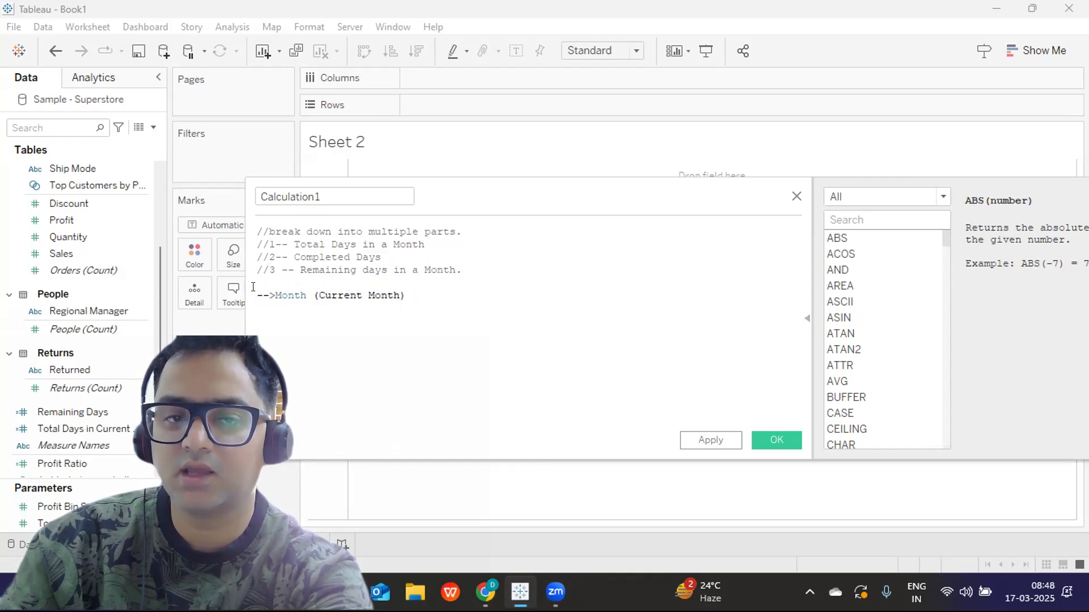
{"action": "type", "text": "//"}
{"action": "left_click", "coordinate": [416, 295]}
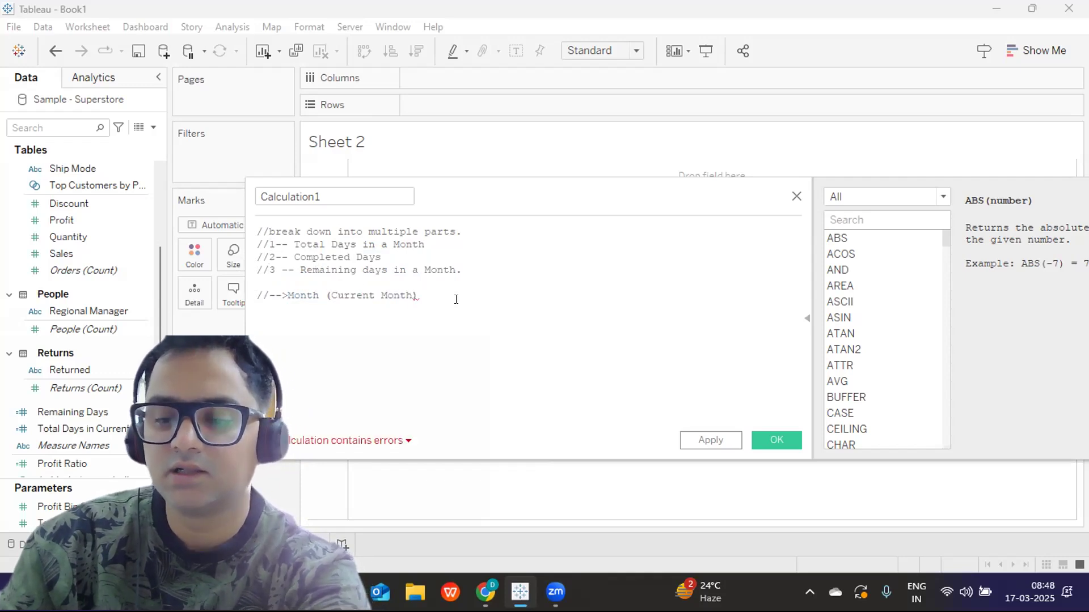
{"action": "key", "text": "Return"}
{"action": "key", "text": "Return"}
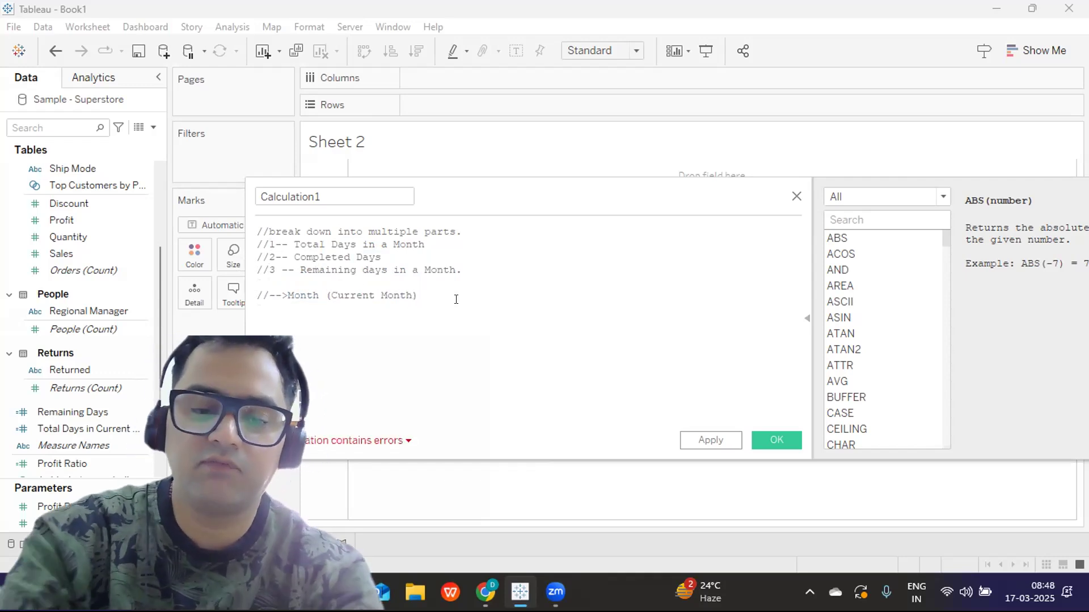
Step: Enter TODAY() as the formula and name the field 'Total Days in Month'
{"action": "type", "text": "TODAY()"}
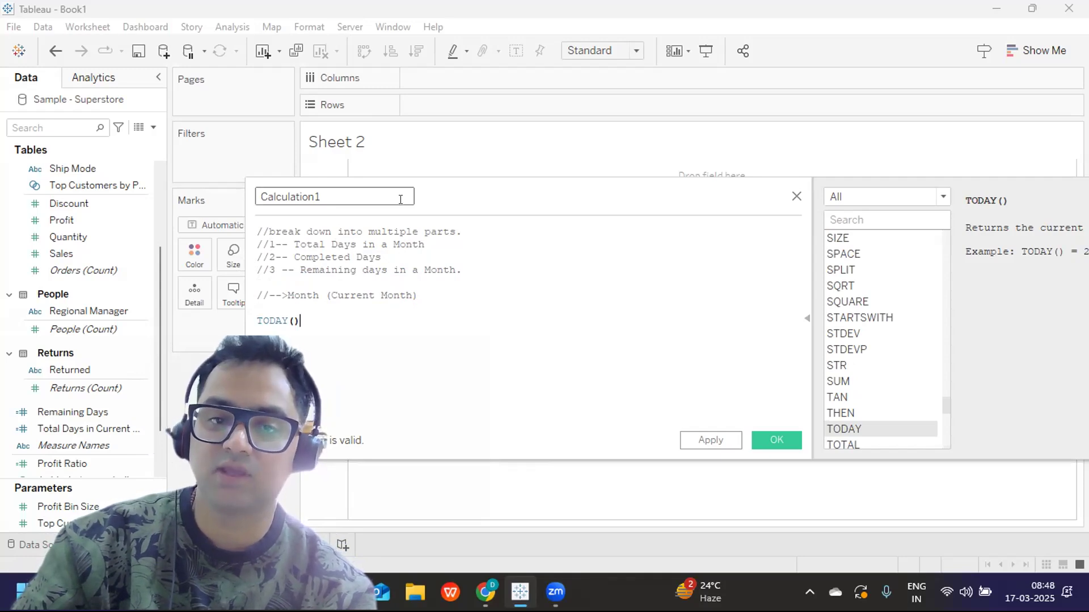
{"action": "left_click_drag", "start_coordinate": [470, 198], "coordinate": [523, 200]}
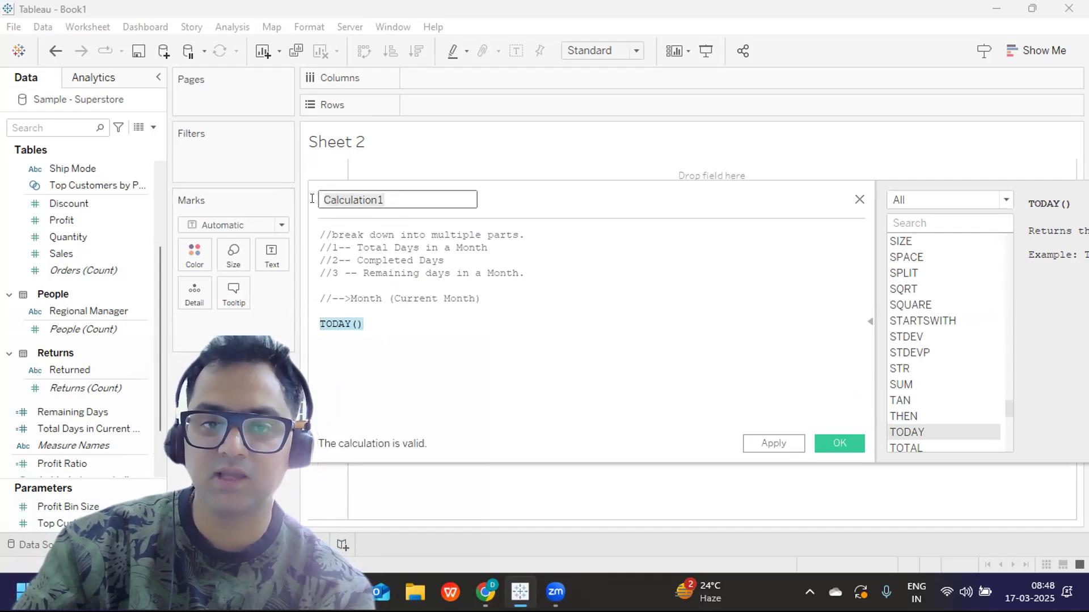
{"action": "type", "text": "t"}
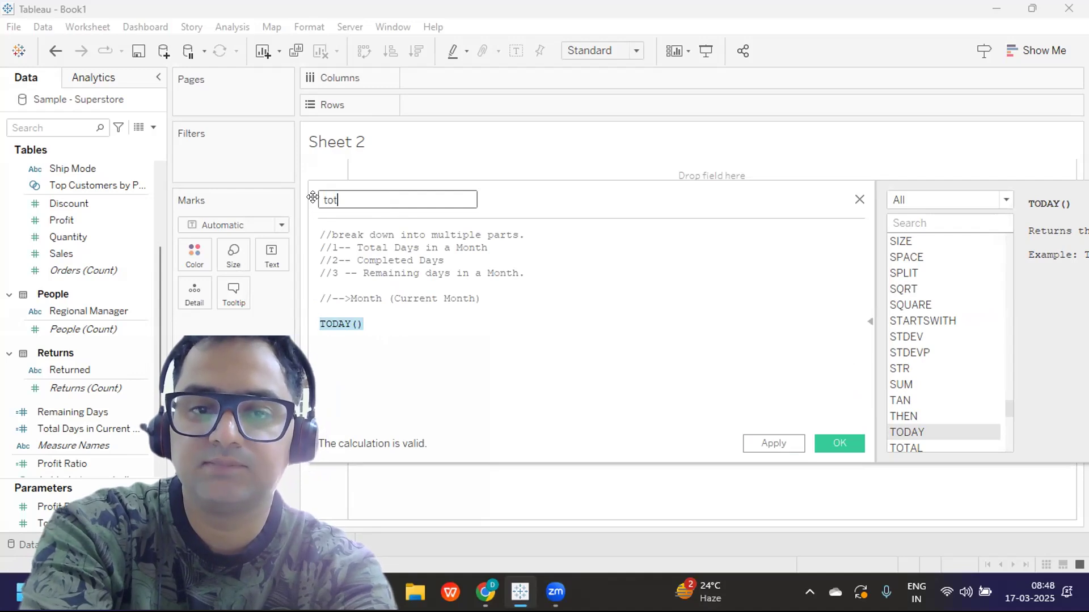
{"action": "type", "text": "ot"}
{"action": "key", "text": "BackSpace"}
{"action": "key", "text": "BackSpace"}
{"action": "key", "text": "BackSpace"}
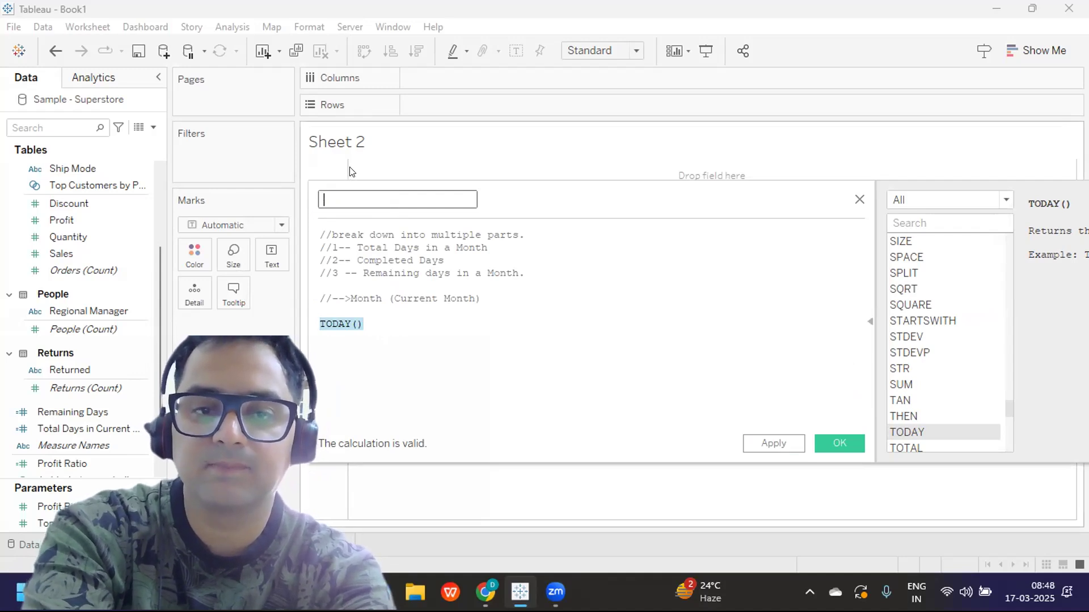
{"action": "type", "text": "t"}
{"action": "key", "text": "BackSpace"}
{"action": "type", "text": "Tota"}
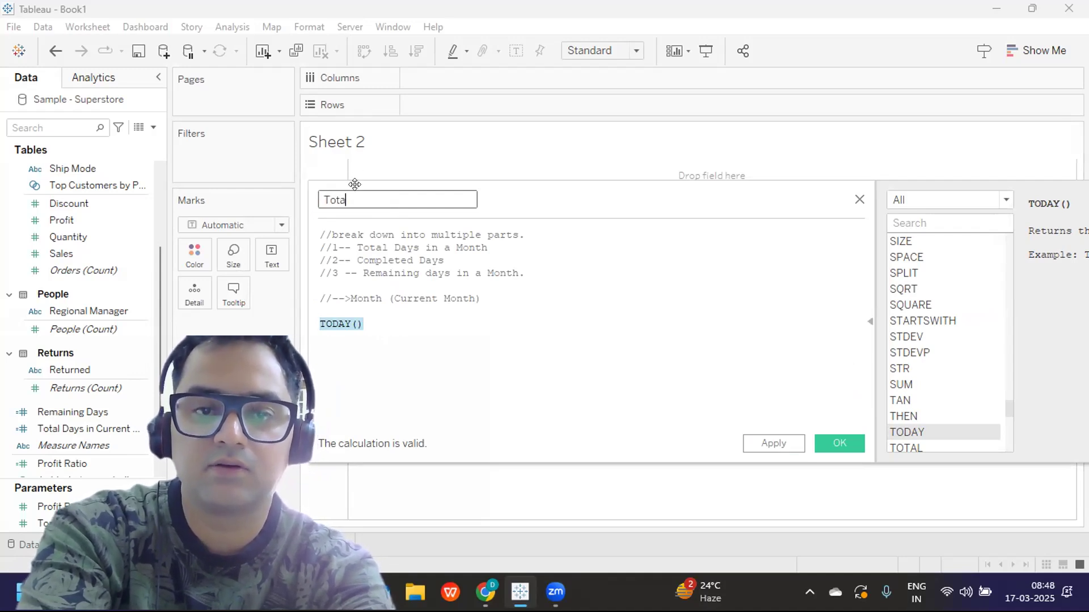
{"action": "type", "text": "l Days i"}
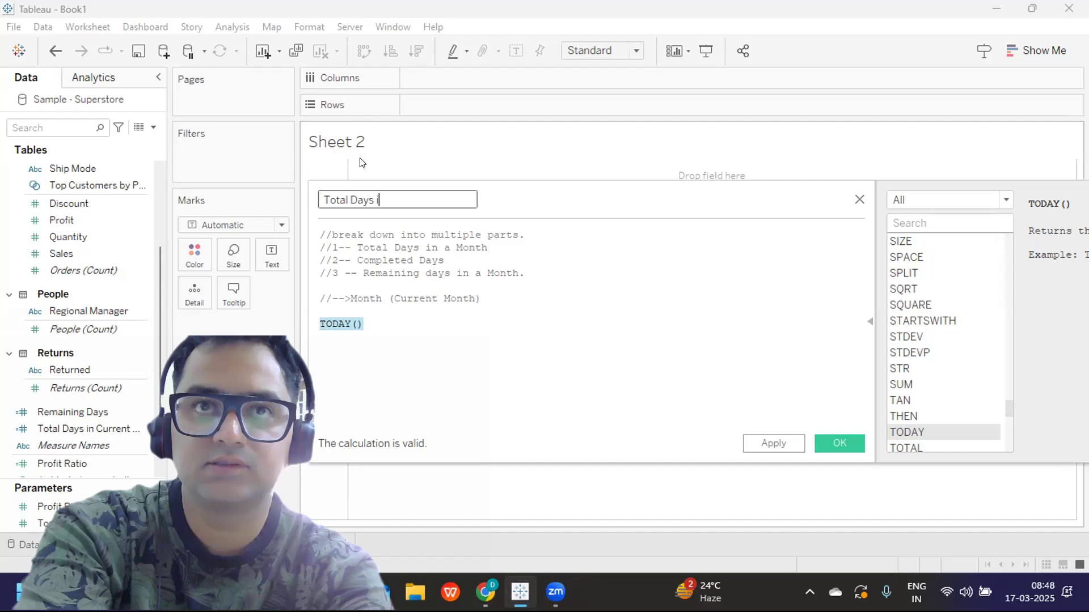
{"action": "type", "text": "n c"}
{"action": "key", "text": "BackSpace"}
{"action": "key", "text": "BackSpace"}
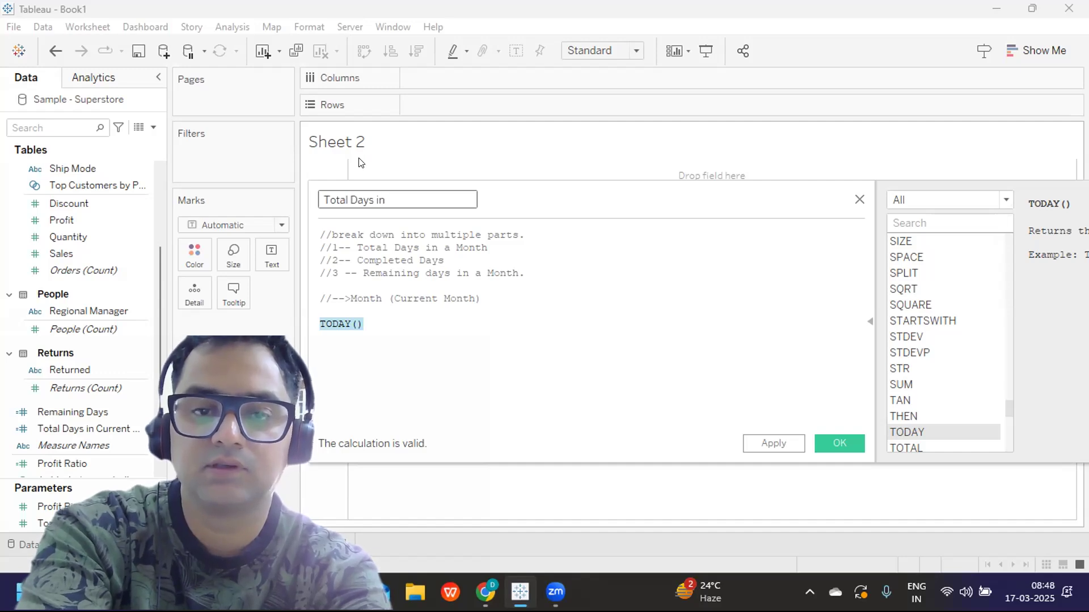
{"action": "type", "text": "Month"}
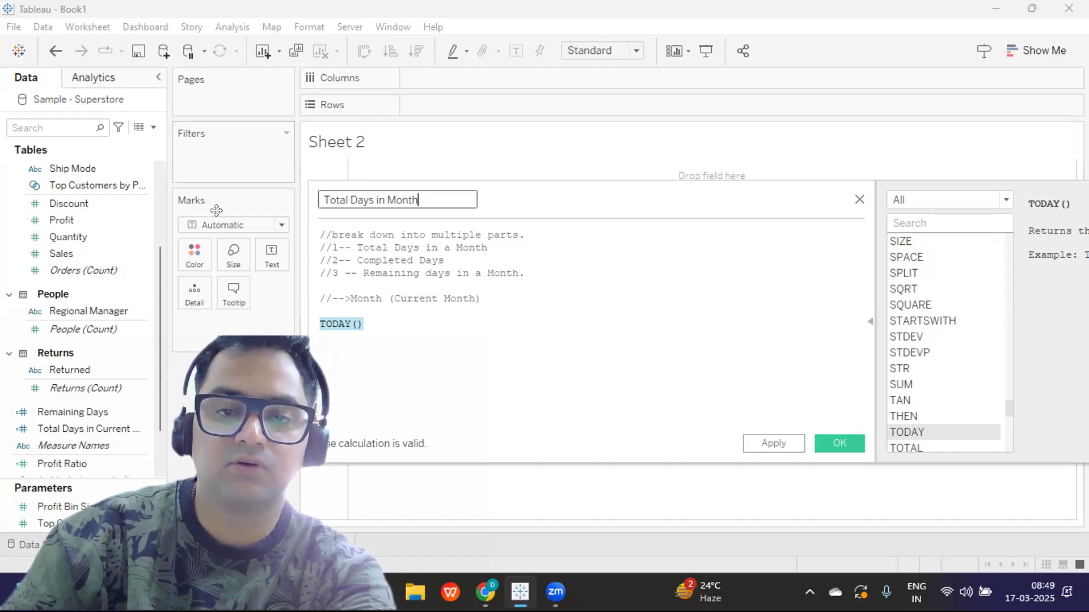
Step: Apply the calculation and drop Total Days in Month onto Text, showing 2025
{"action": "left_click", "coordinate": [399, 338]}
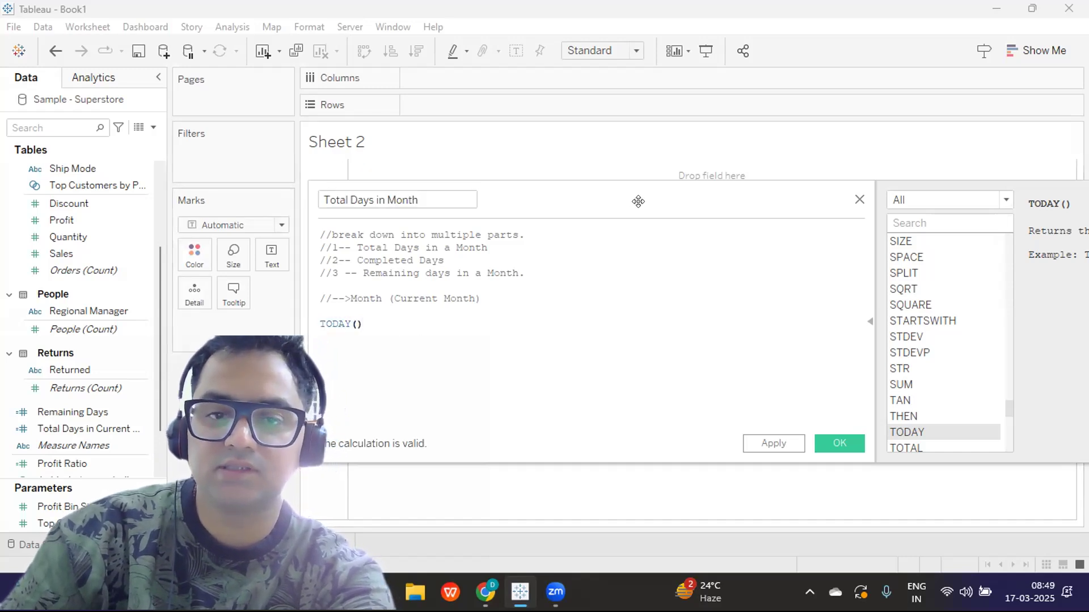
{"action": "left_click_drag", "start_coordinate": [638, 201], "coordinate": [675, 180]}
{"action": "left_click", "coordinate": [809, 420]}
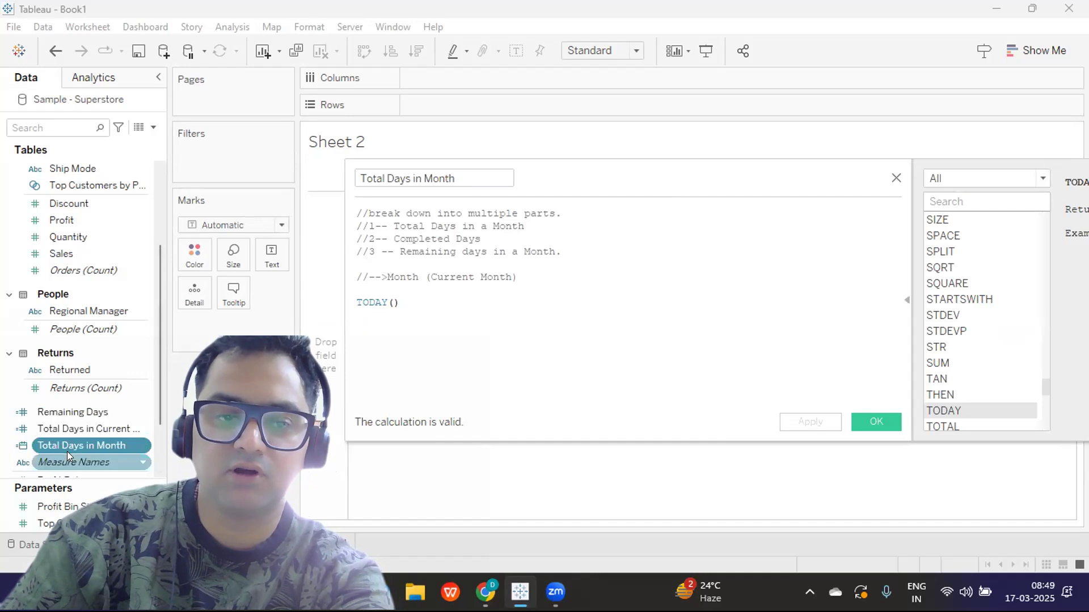
{"action": "left_click_drag", "start_coordinate": [67, 452], "coordinate": [272, 249]}
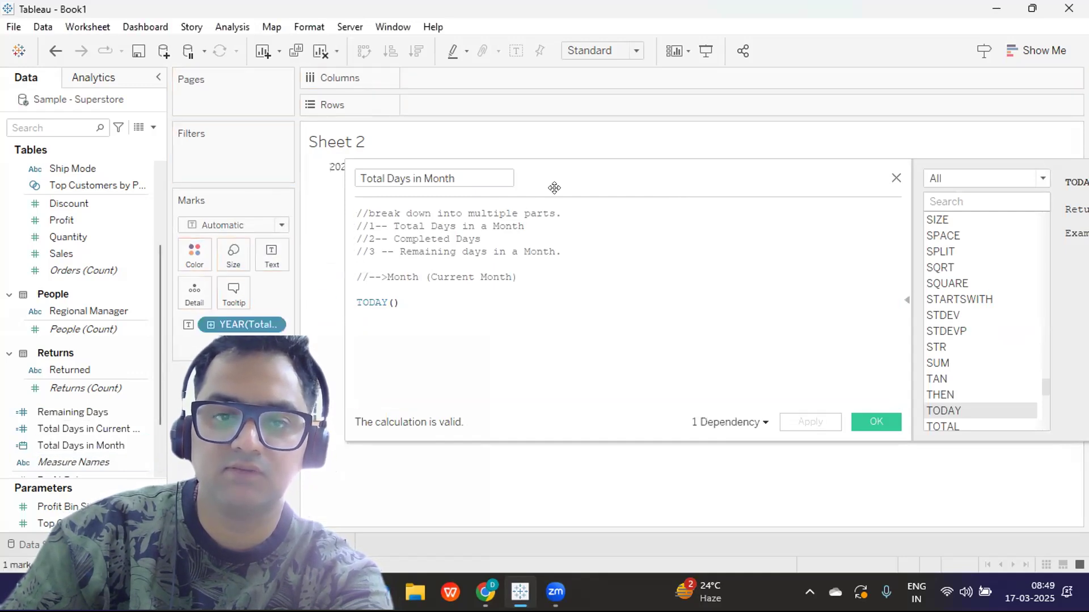
{"action": "left_click_drag", "start_coordinate": [559, 179], "coordinate": [645, 178]}
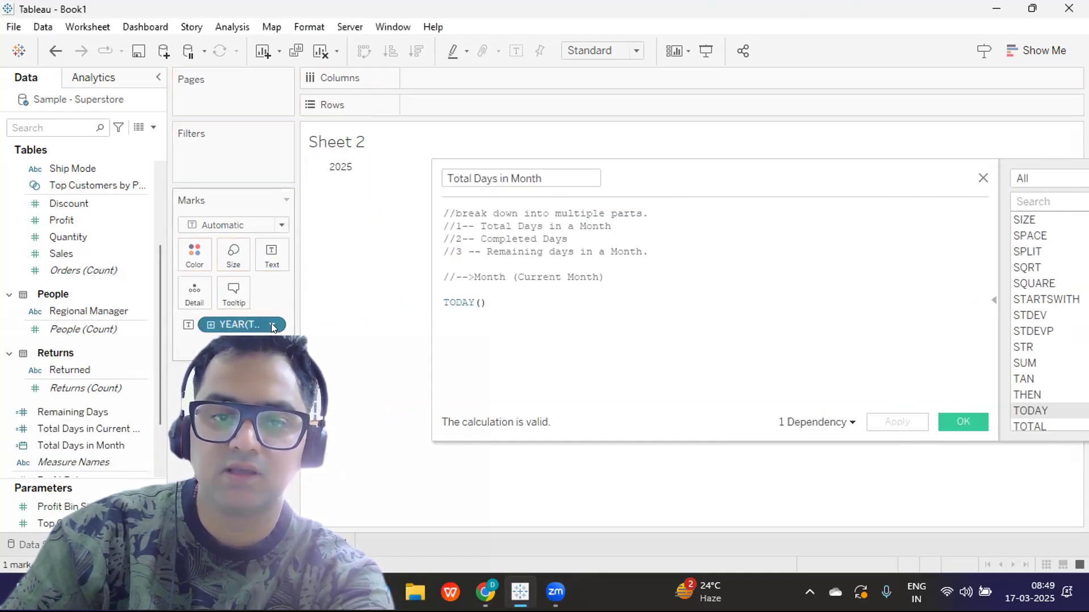
{"action": "left_click", "coordinate": [271, 323]}
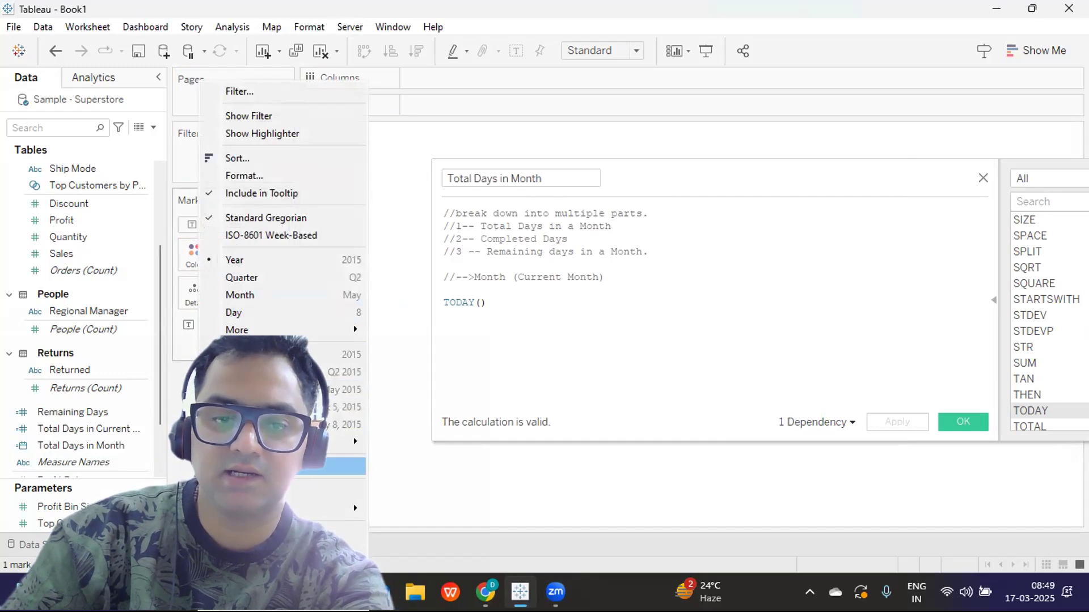
Step: Switch the Text pill to Exact Date so Sheet 2 shows 17-03-2025
{"action": "left_click", "coordinate": [340, 467]}
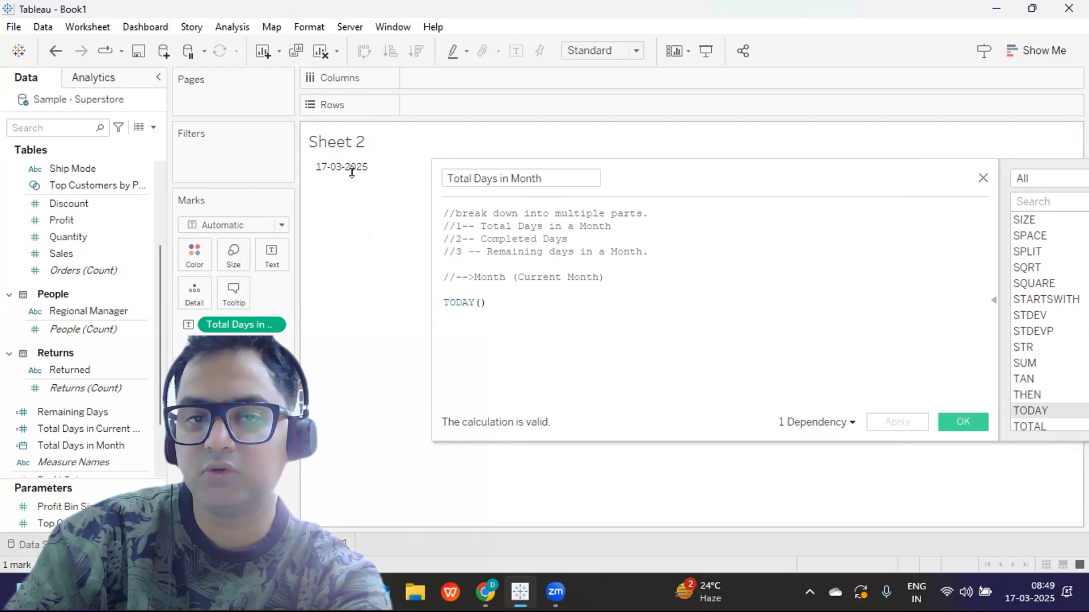
{"action": "left_click", "coordinate": [483, 304]}
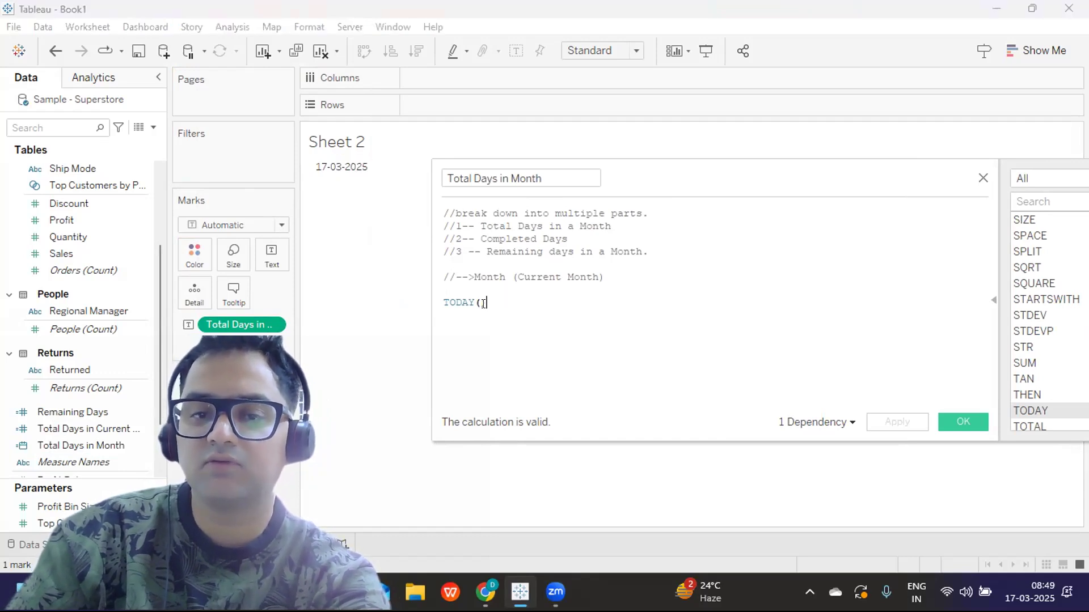
{"action": "left_click_drag", "start_coordinate": [445, 302], "coordinate": [489, 301]}
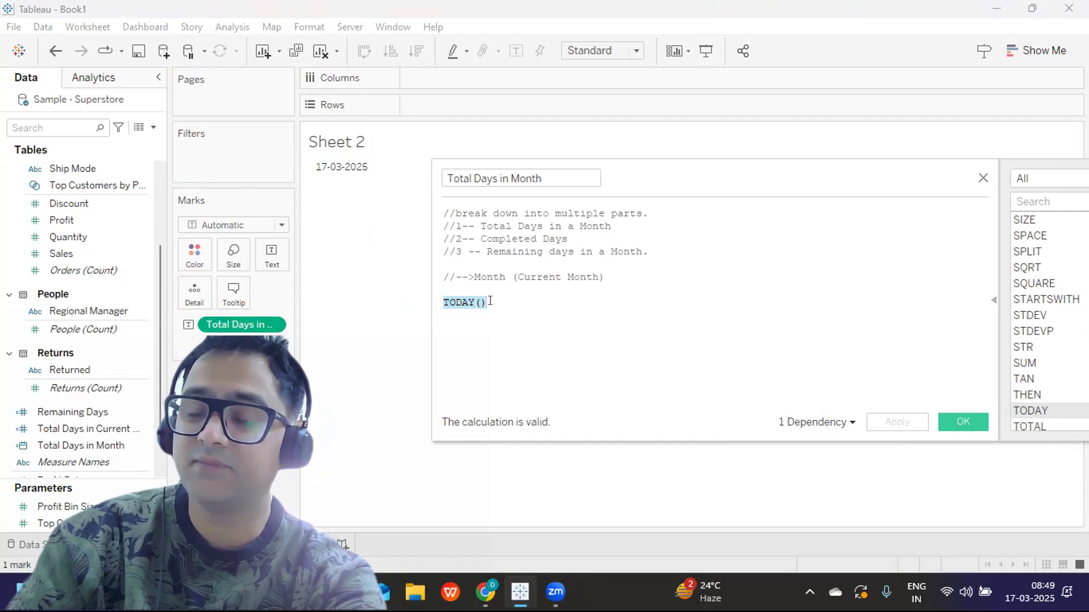
{"action": "left_click_drag", "start_coordinate": [612, 226], "coordinate": [468, 226]}
{"action": "left_click", "coordinate": [485, 302]}
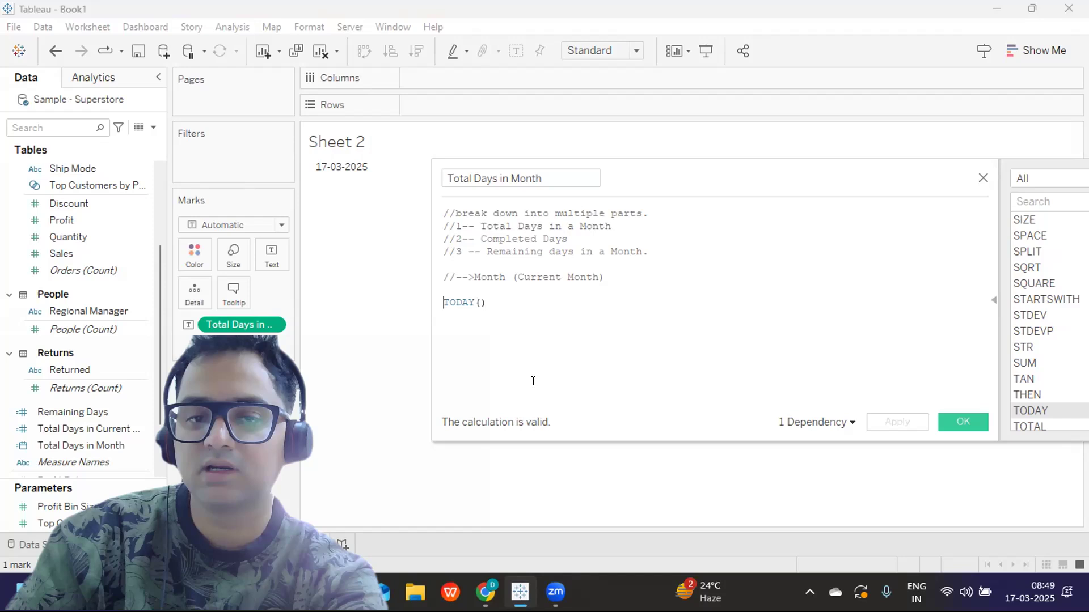
Step: Insert DATETRUNC from the autocomplete suggestions before TODAY(), then undo it
{"action": "type", "text": "date"}
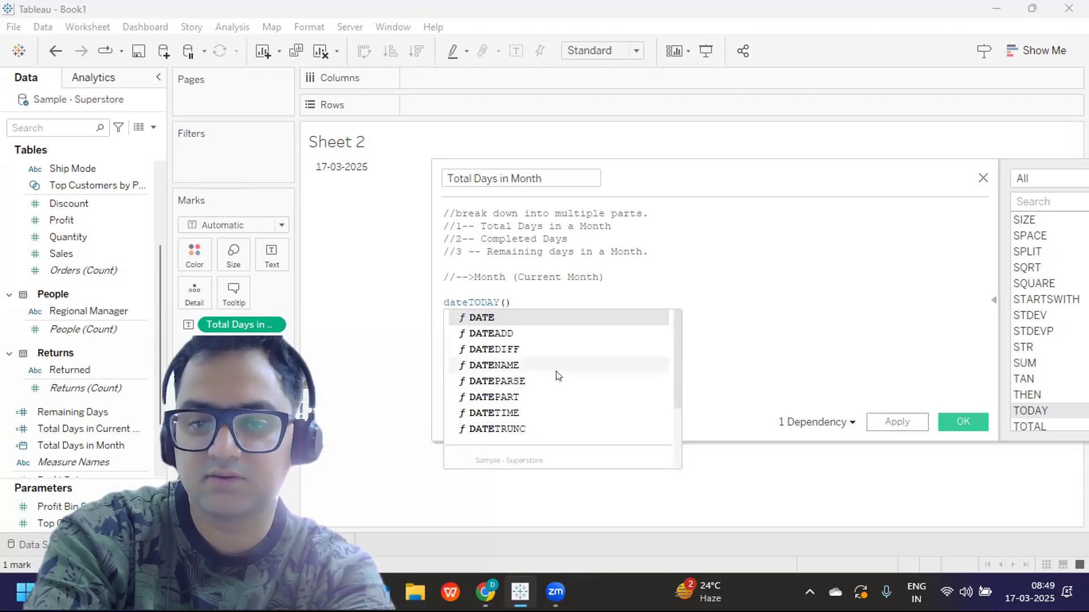
{"action": "key", "text": "Down"}
{"action": "key", "text": "Down"}
{"action": "key", "text": "Down"}
{"action": "key", "text": "Down"}
{"action": "key", "text": "Down"}
{"action": "key", "text": "Down"}
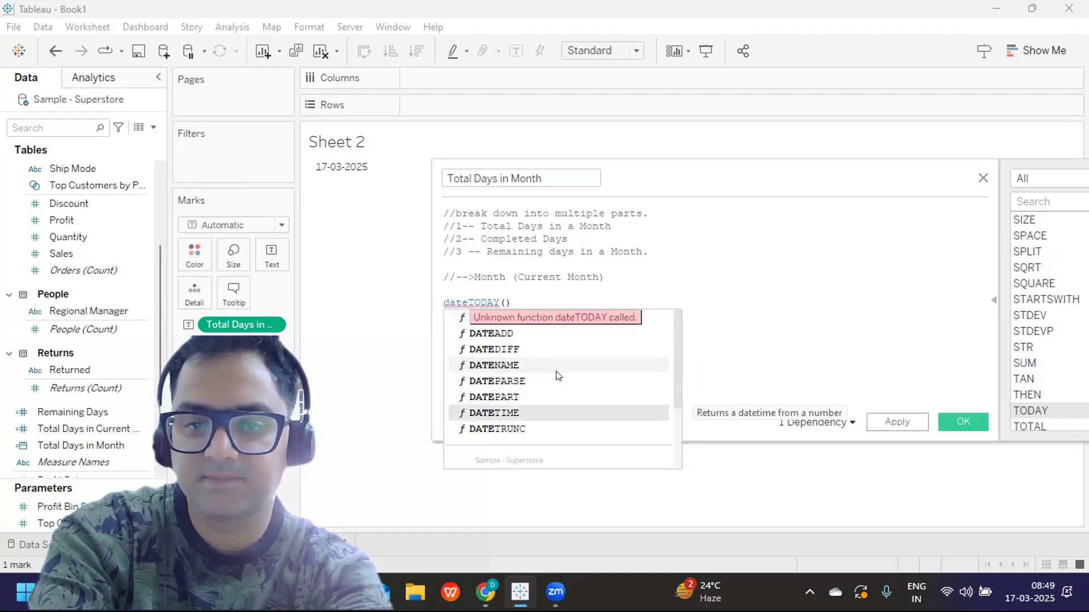
{"action": "key", "text": "Down"}
{"action": "key", "text": "Return"}
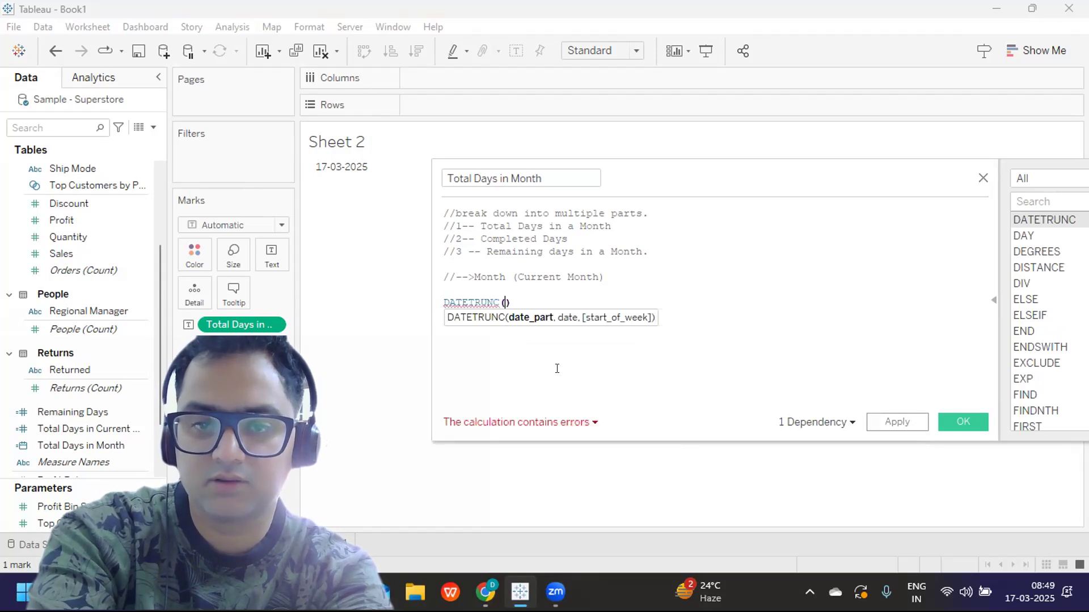
{"action": "key", "text": "ctrl+z"}
Step: Retype TODAY() and begin typing a date function call ahead of it
{"action": "key", "text": "shift+Home"}
{"action": "type", "text": "Toda"}
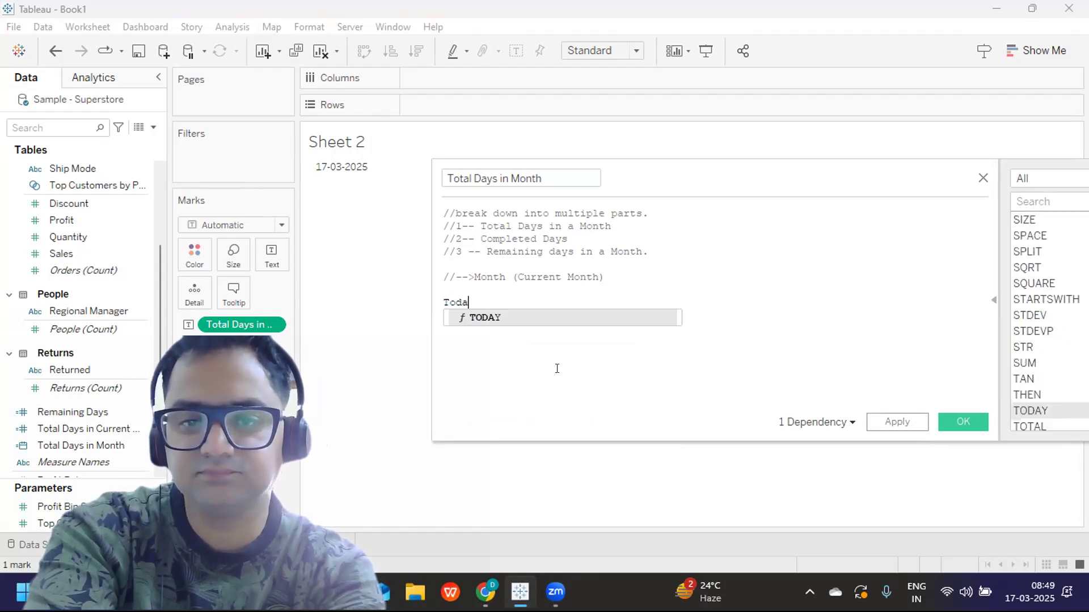
{"action": "key", "text": "Return"}
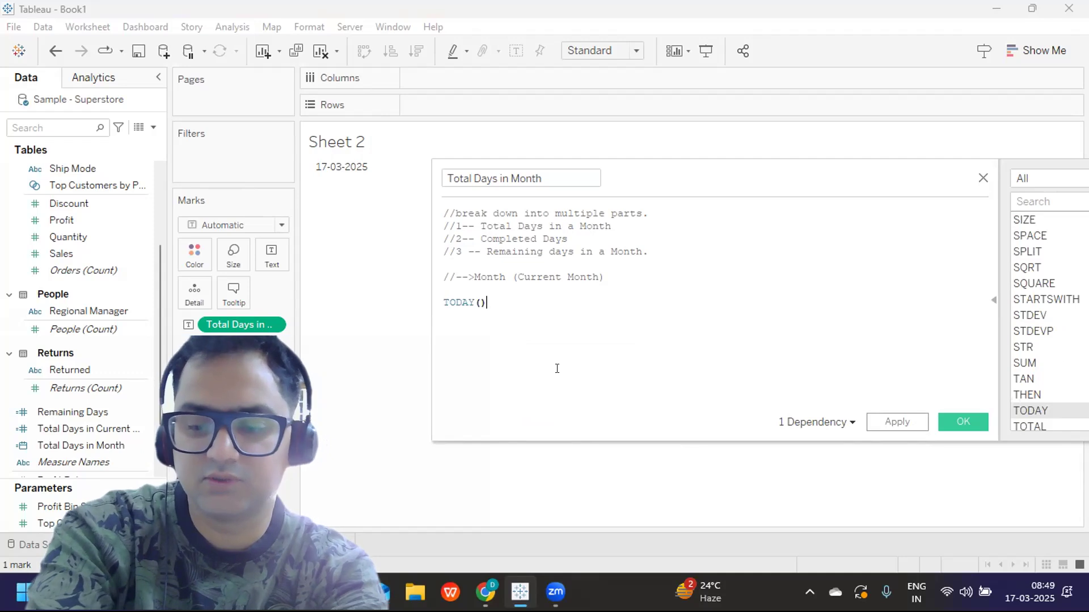
{"action": "key", "text": "Left"}
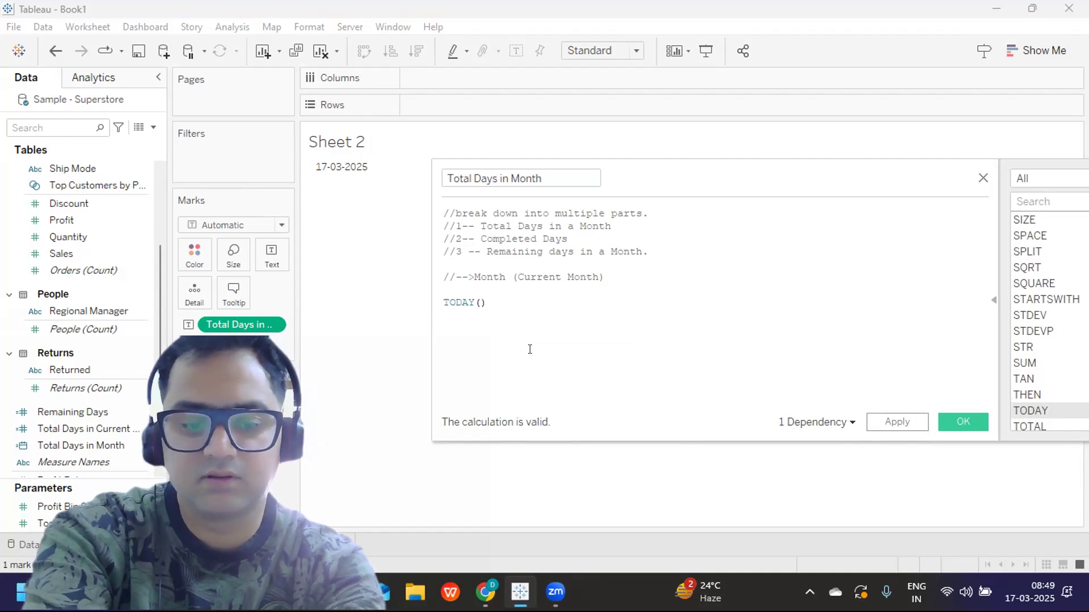
{"action": "key", "text": "Home"}
{"action": "type", "text": "datetr"}
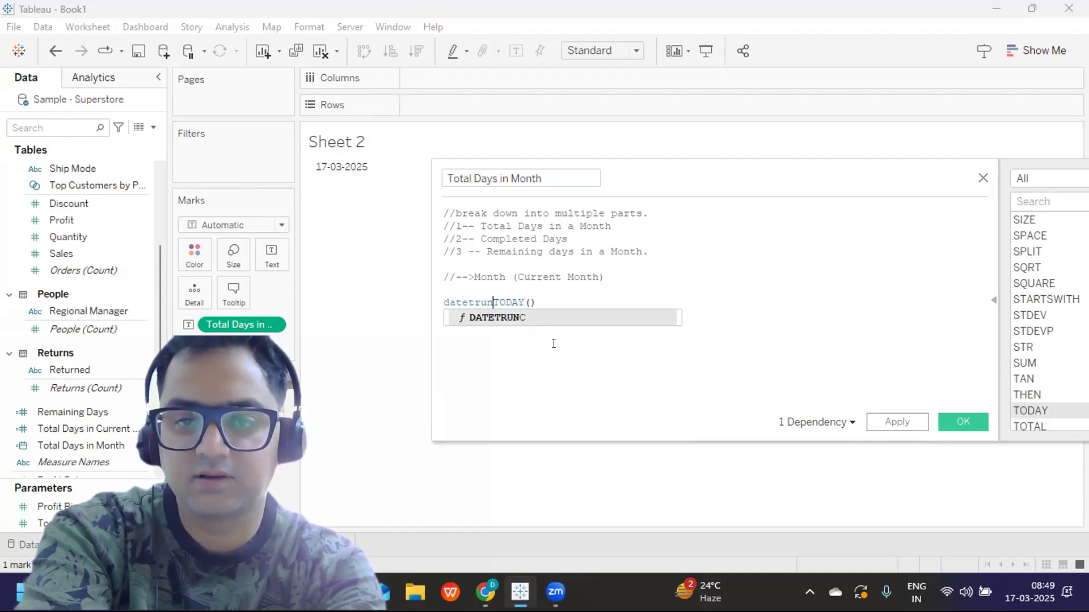
{"action": "type", "text": "unc("}
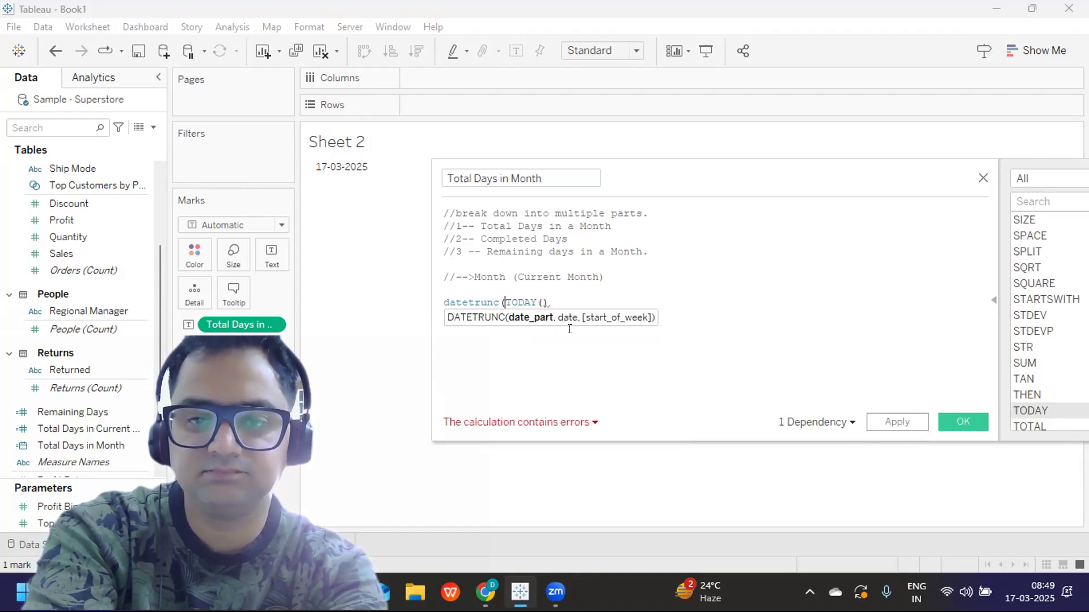
{"action": "type", "text": ","}
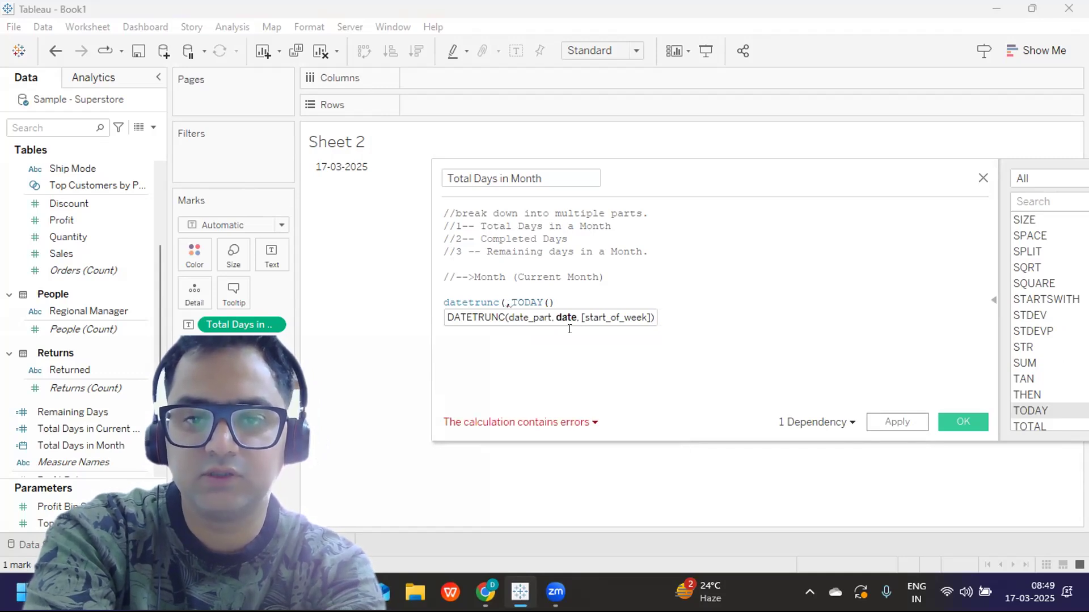
{"action": "key", "text": "BackSpace"}
{"action": "key", "text": "BackSpace"}
{"action": "key", "text": "BackSpace"}
{"action": "key", "text": "BackSpace"}
{"action": "key", "text": "BackSpace"}
{"action": "key", "text": "BackSpace"}
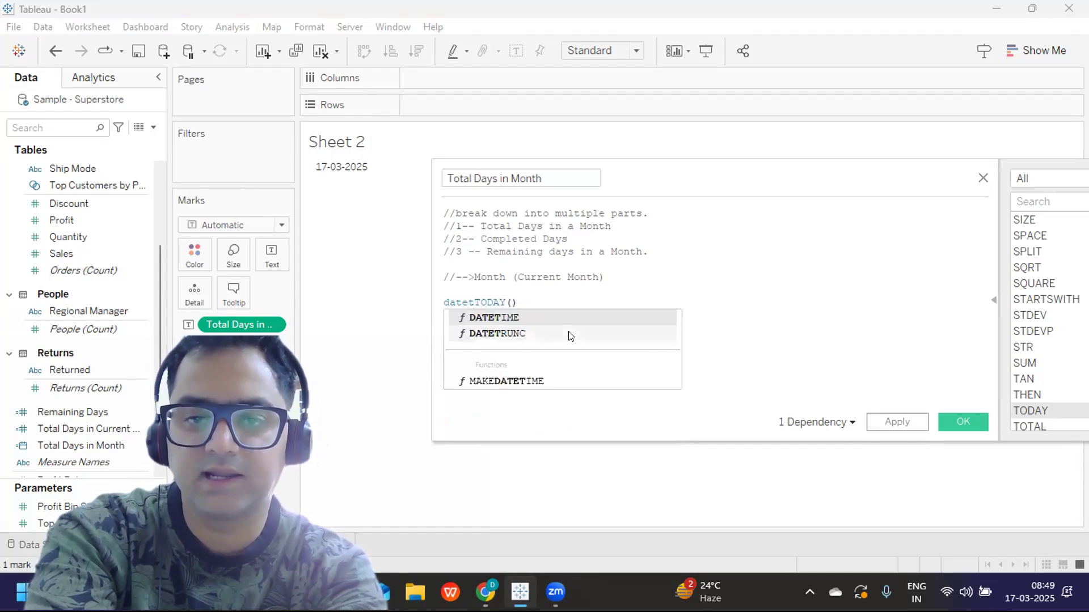
Step: Change the formula to dateadd('month',1,TODAY()) and apply it, showing 17-04-2025
{"action": "key", "text": "BackSpace"}
{"action": "type", "text": "add"}
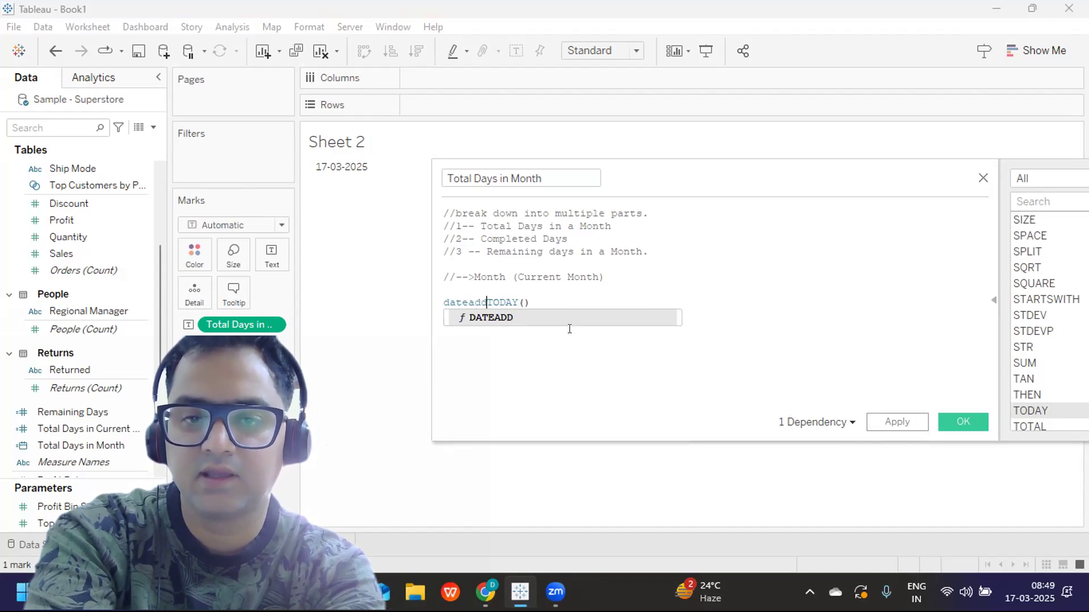
{"action": "type", "text": "("}
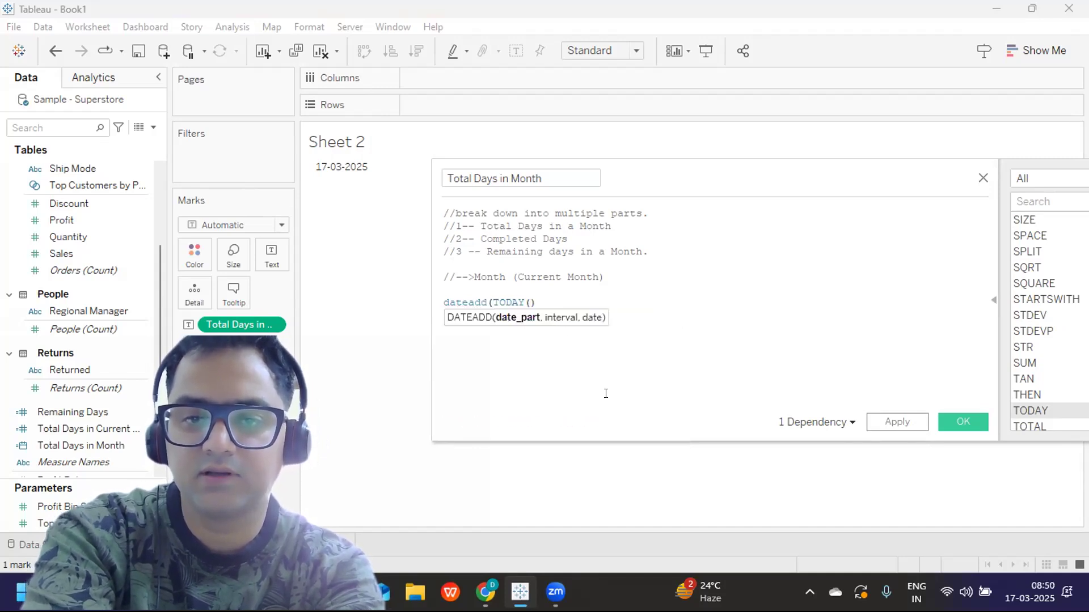
{"action": "type", "text": ",'mo"}
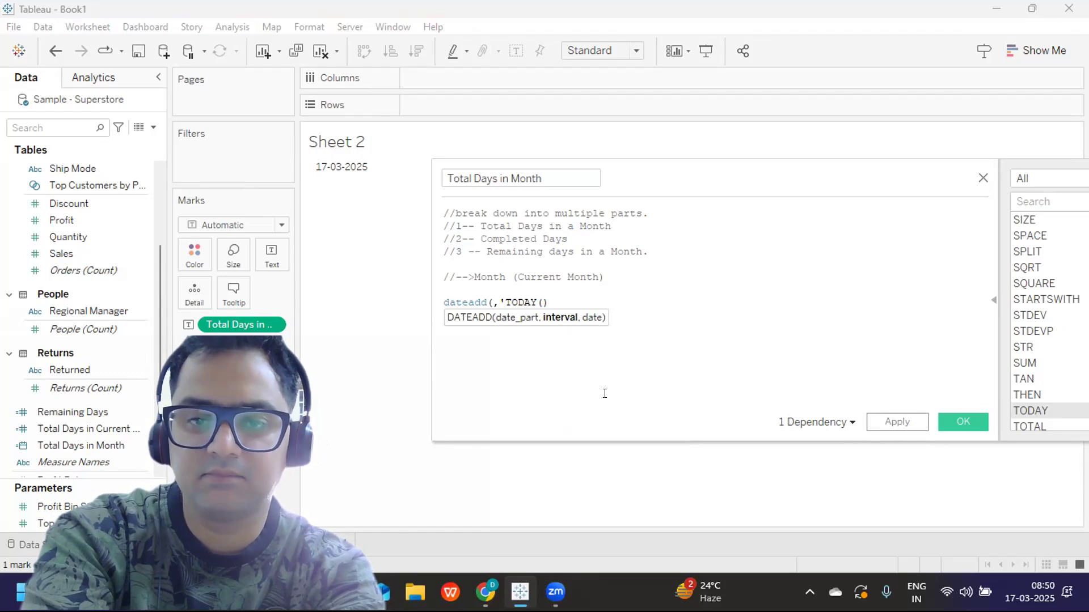
{"action": "key", "text": "BackSpace"}
{"action": "key", "text": "BackSpace"}
{"action": "key", "text": "BackSpace"}
{"action": "key", "text": "BackSpace"}
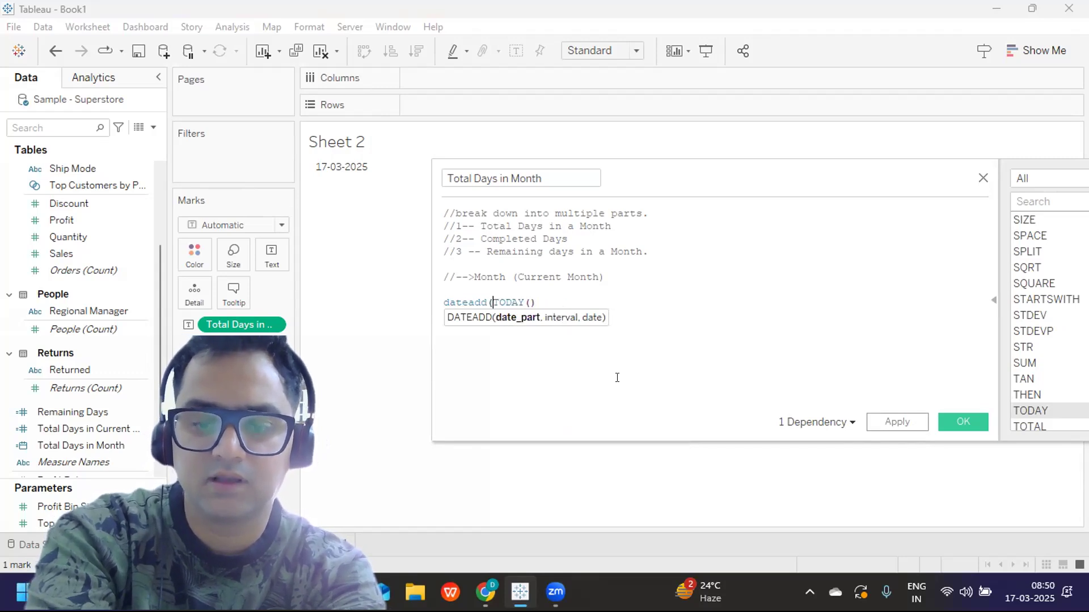
{"action": "type", "text": "'month"}
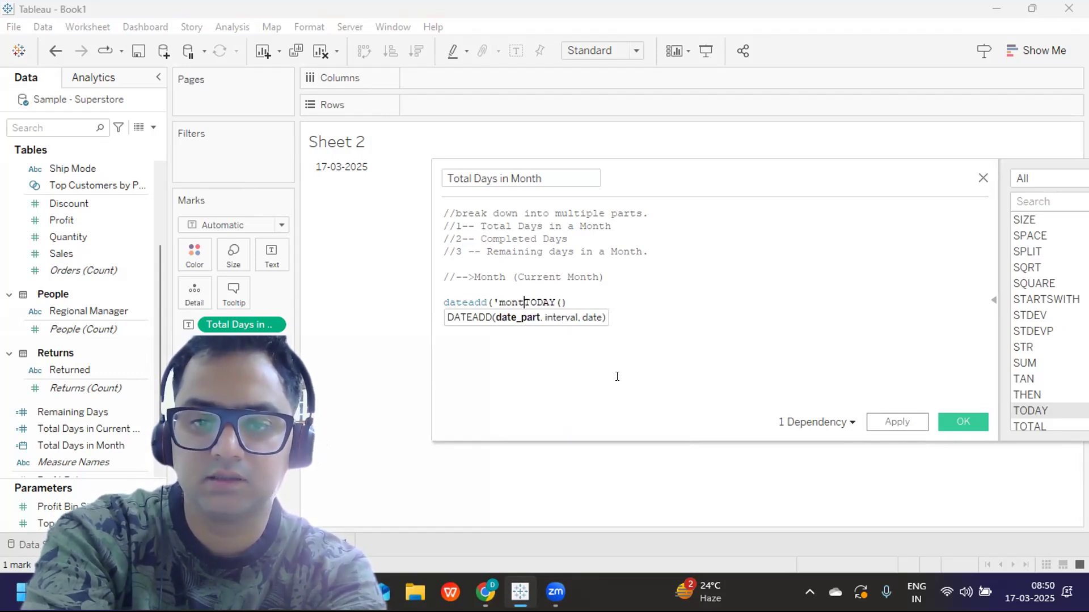
{"action": "type", "text": "',1"}
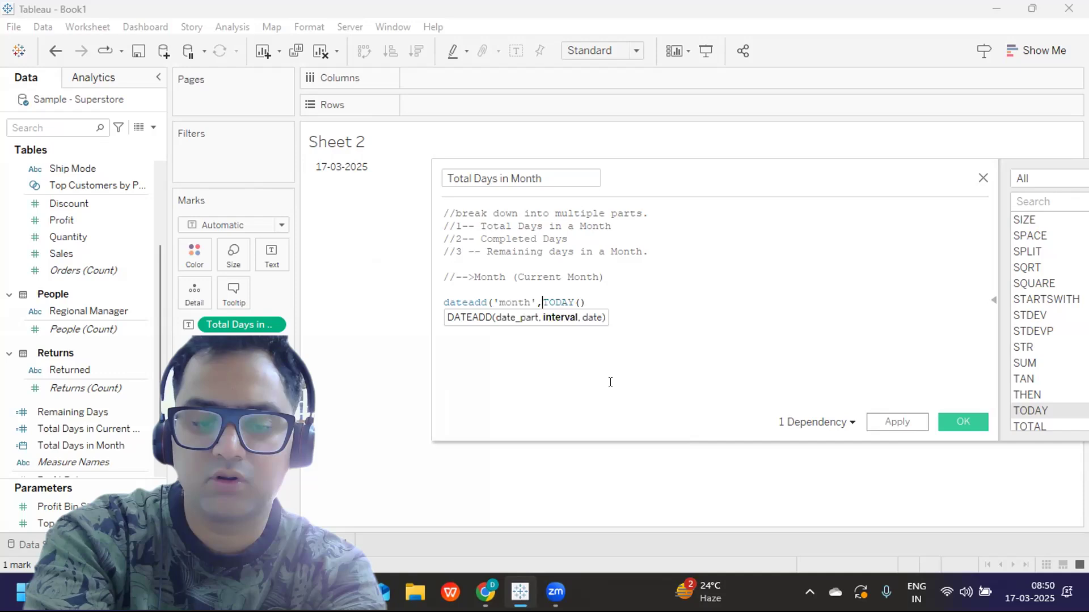
{"action": "type", "text": ","}
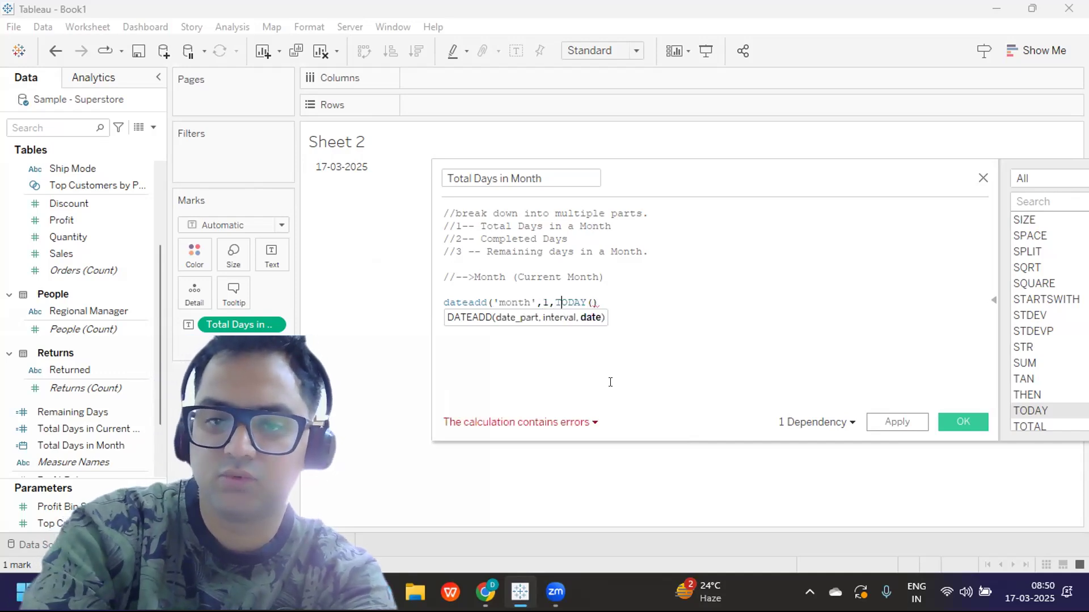
{"action": "key", "text": "End"}
{"action": "type", "text": ")"}
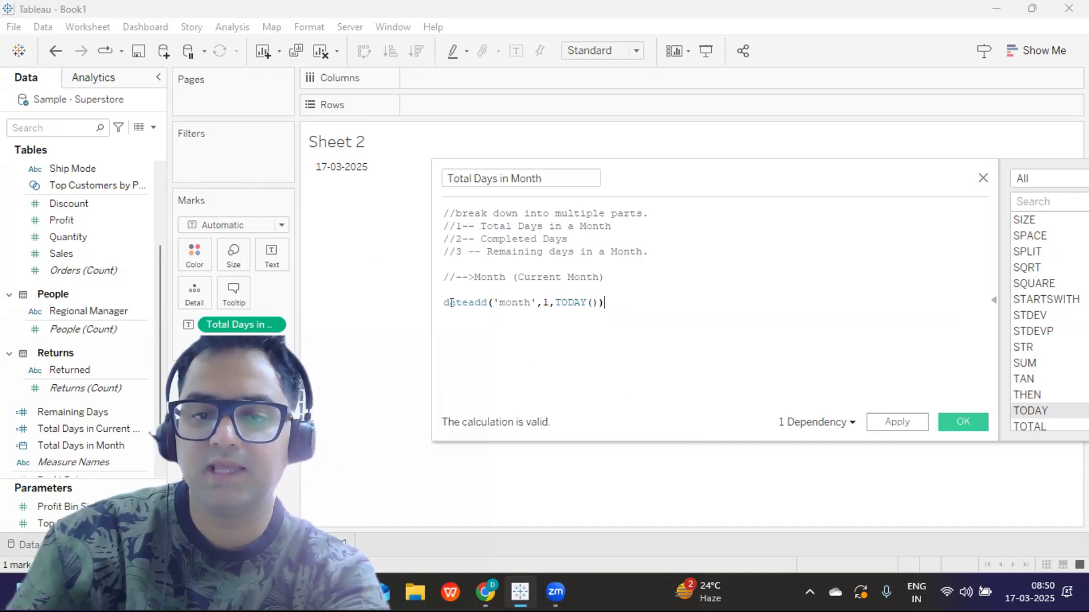
{"action": "mouse_move", "coordinate": [326, 173]}
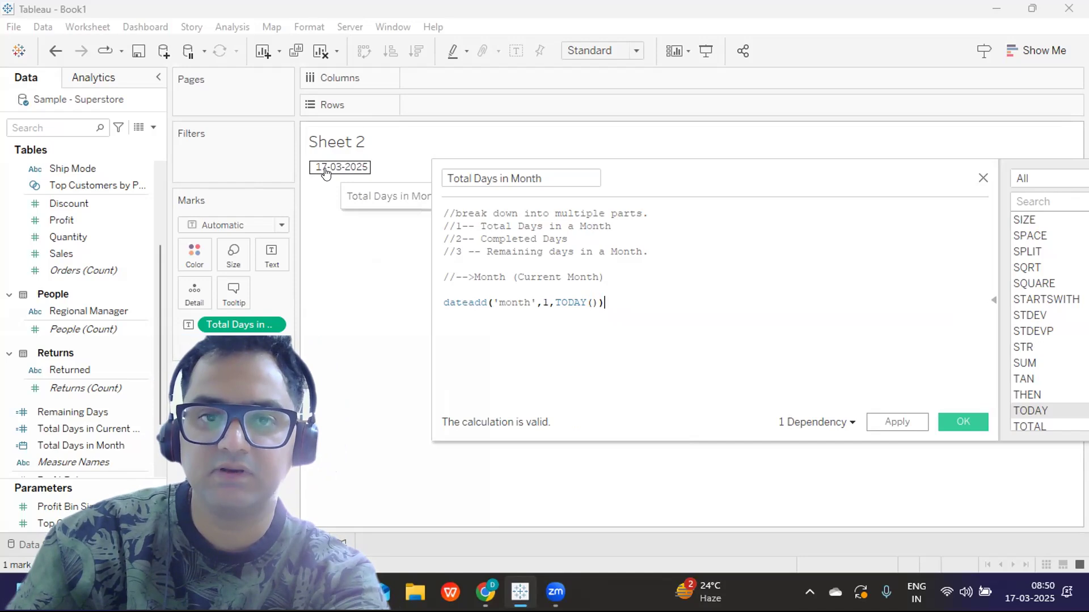
{"action": "left_click", "coordinate": [896, 420]}
{"action": "mouse_move", "coordinate": [331, 174]}
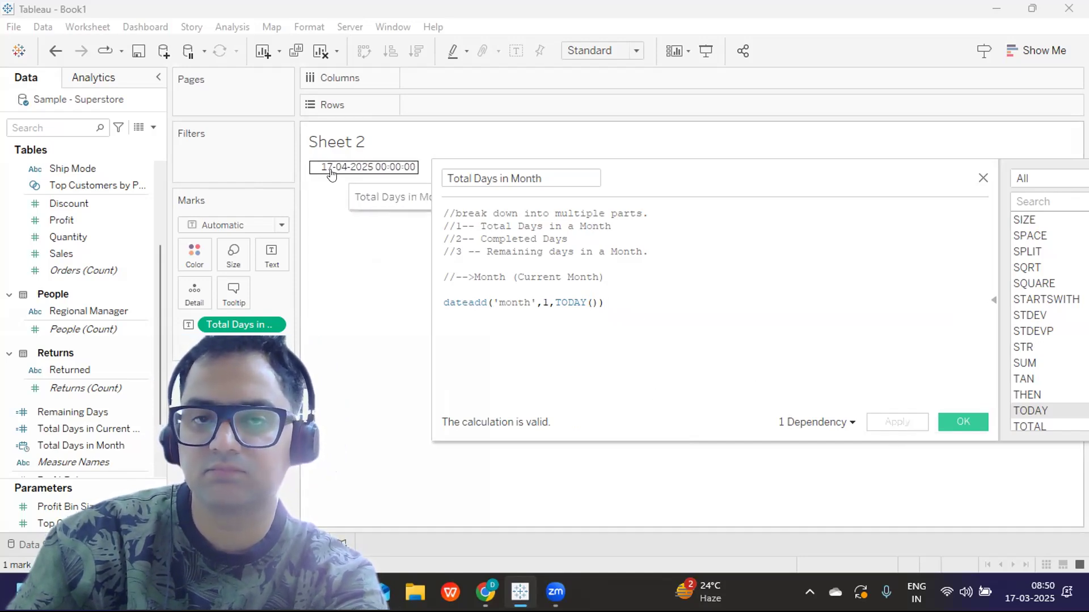
{"action": "left_click", "coordinate": [443, 302]}
{"action": "left_click_drag", "start_coordinate": [443, 302], "coordinate": [609, 302]}
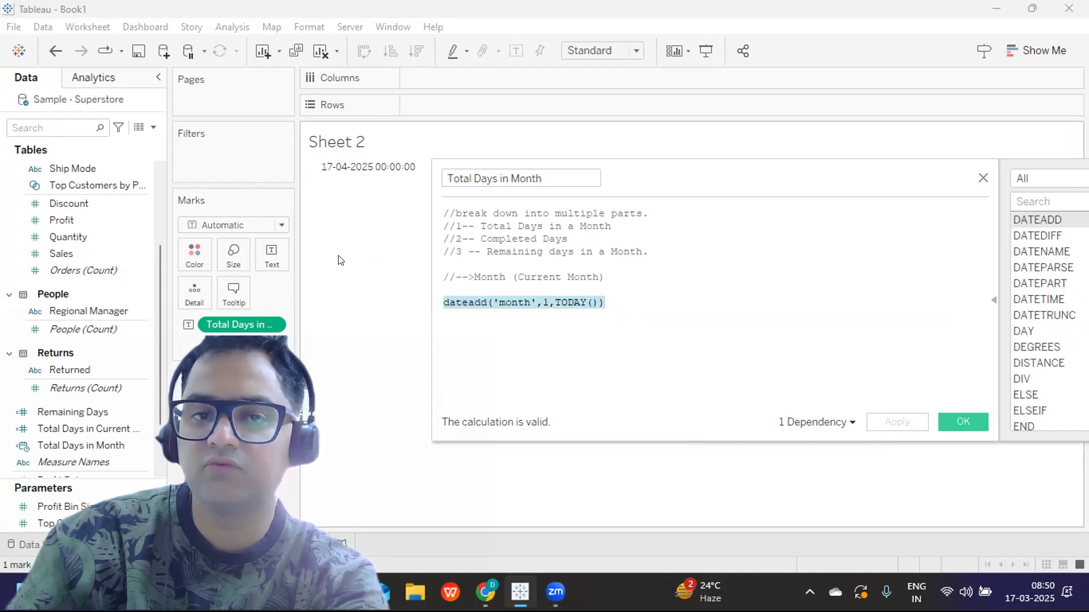
Step: Wrap the formula in datetrunc('month', …) and apply, giving 01-04-2025
{"action": "left_click", "coordinate": [441, 311]}
{"action": "type", "text": "date"}
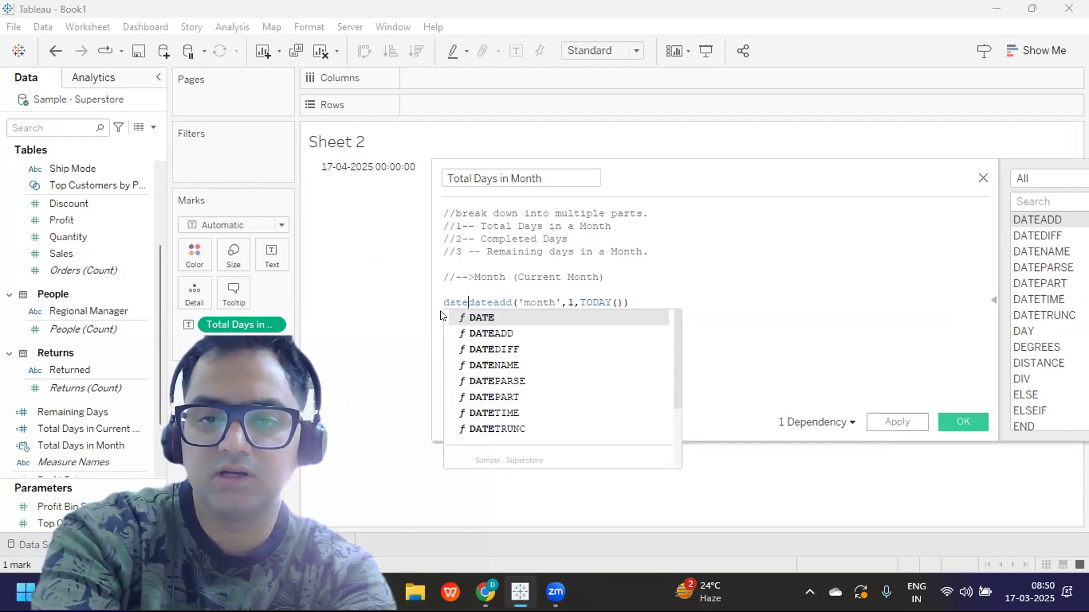
{"action": "type", "text": "trunc"}
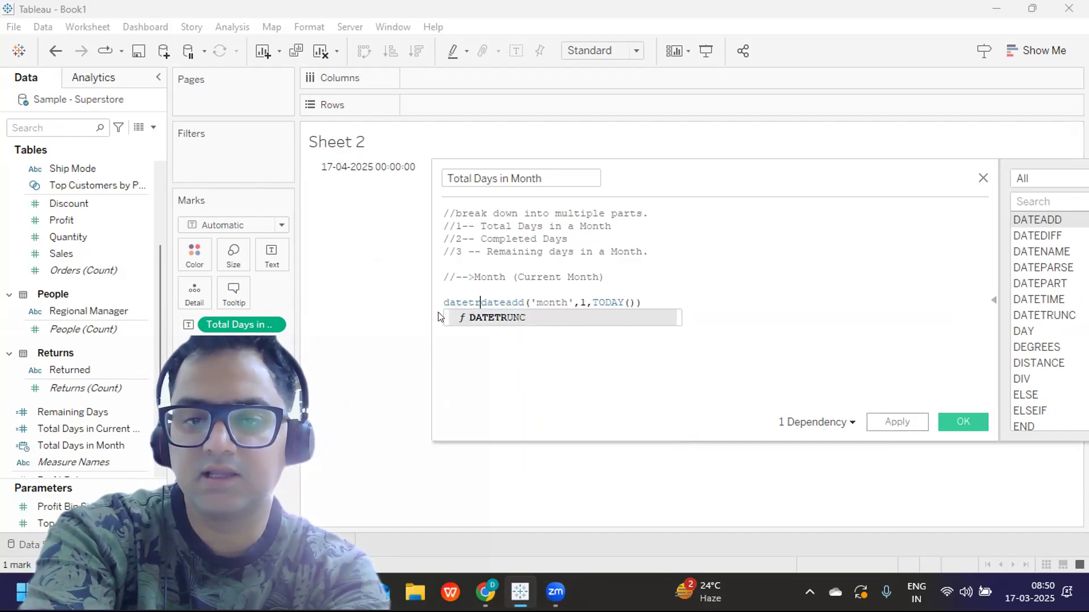
{"action": "type", "text": "("}
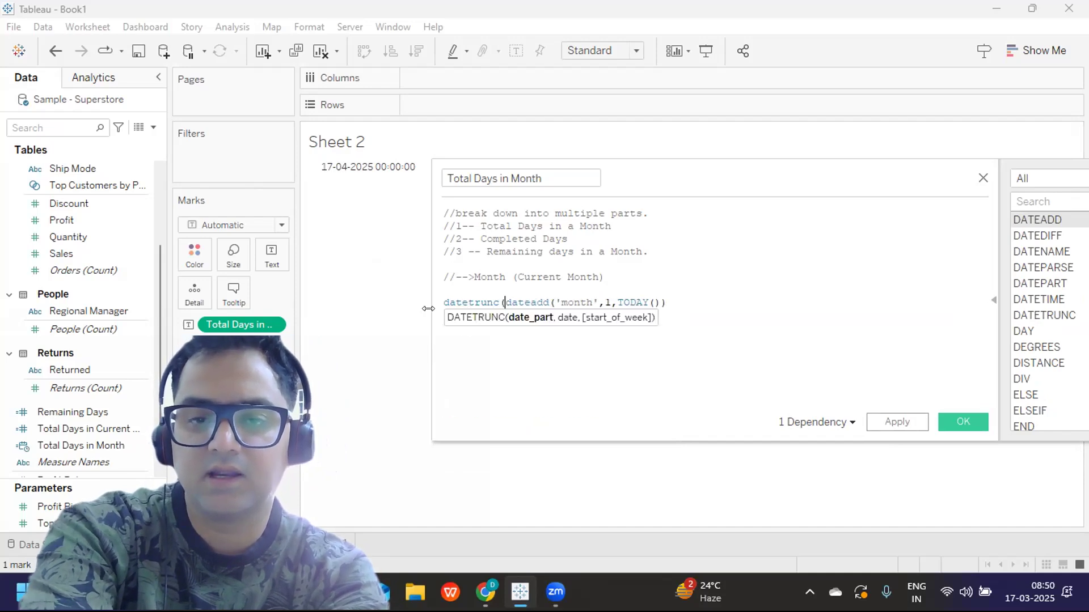
{"action": "type", "text": "'month"}
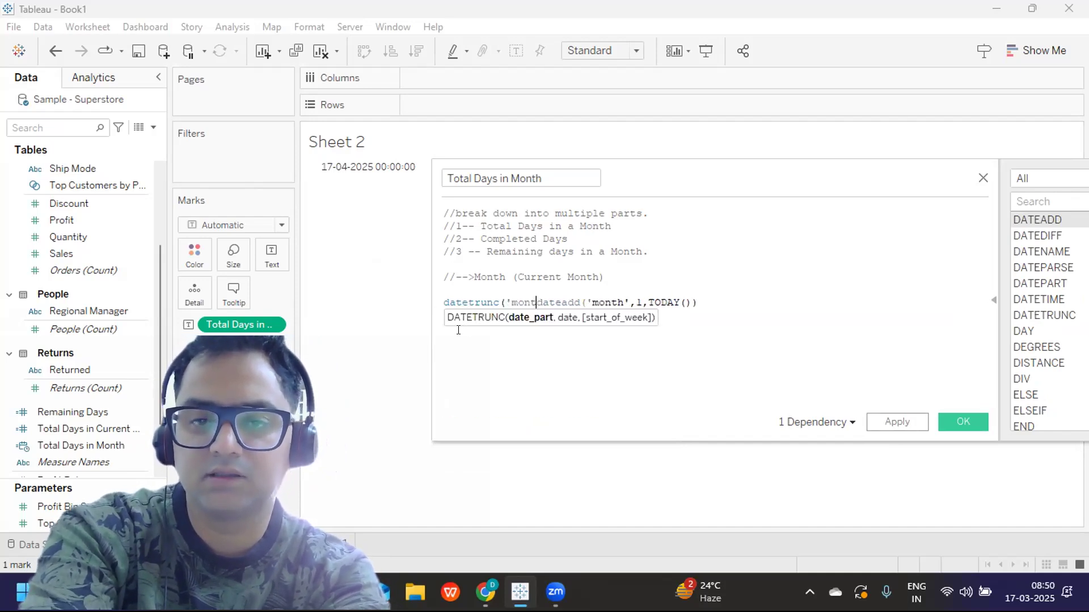
{"action": "type", "text": ","}
{"action": "key", "text": "Left"}
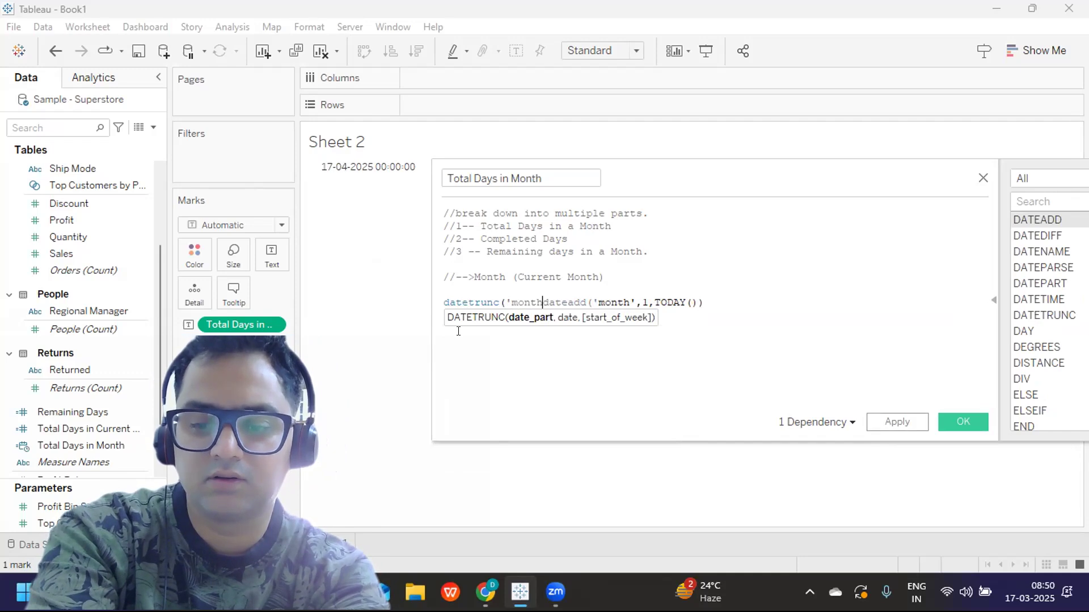
{"action": "type", "text": "'"}
{"action": "key", "text": "Right"}
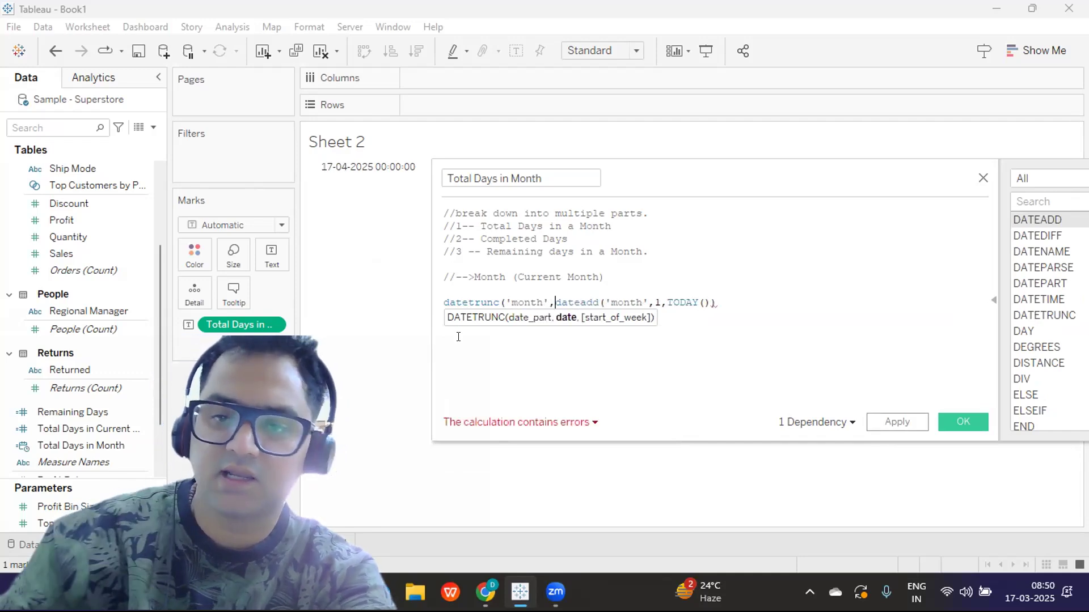
{"action": "key", "text": "End"}
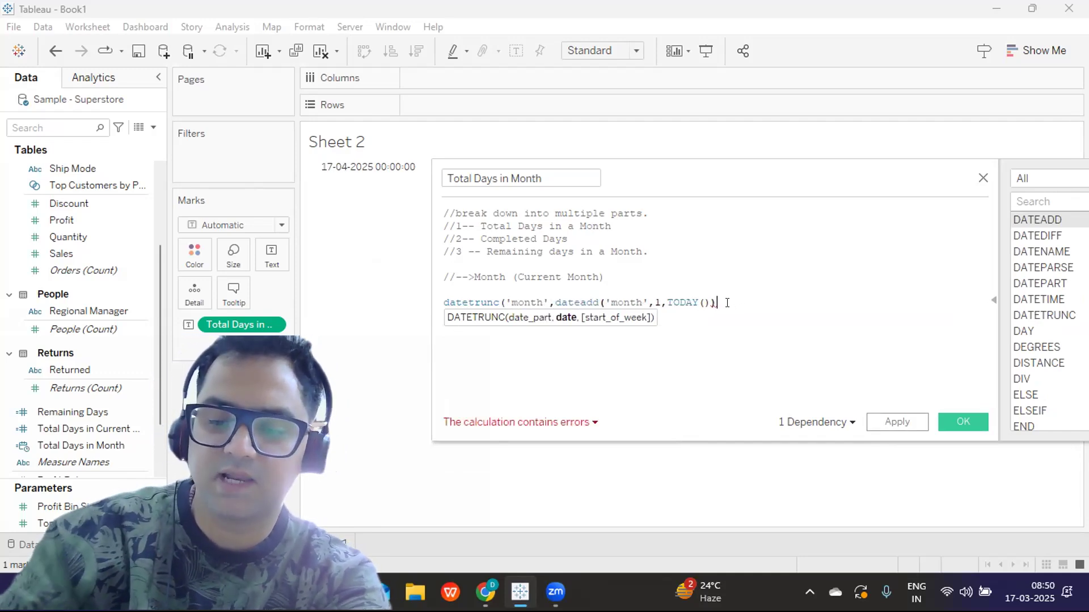
{"action": "type", "text": ")"}
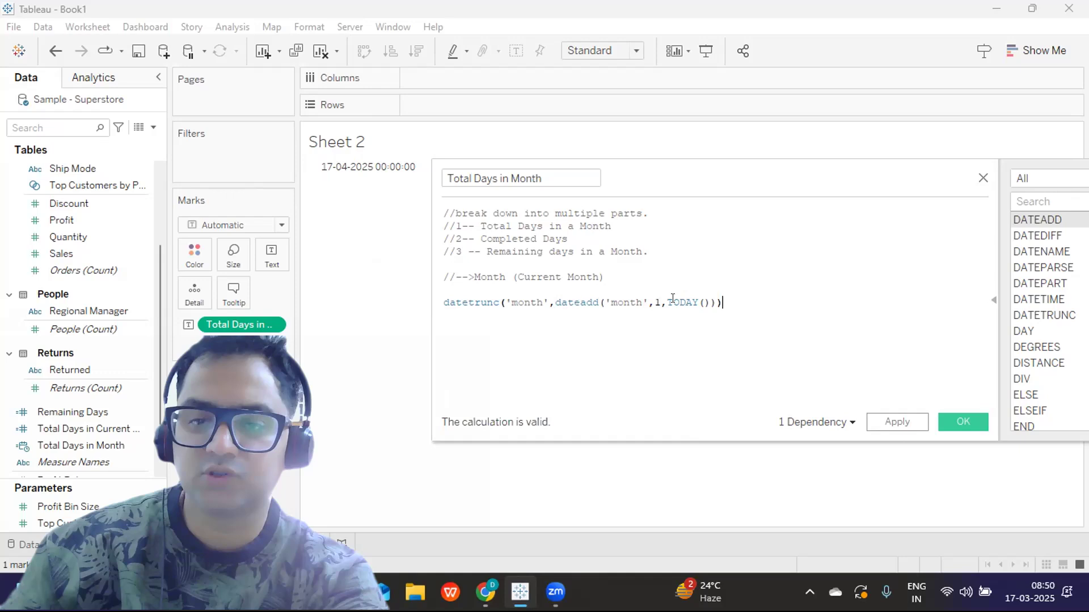
{"action": "left_click_drag", "start_coordinate": [554, 302], "coordinate": [727, 302]}
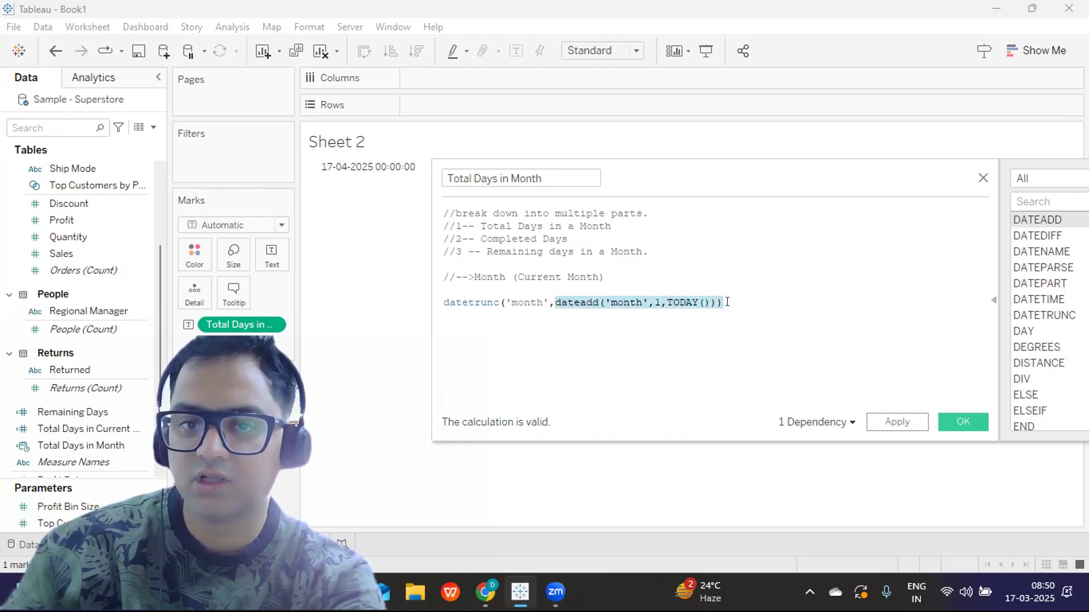
{"action": "mouse_move", "coordinate": [328, 173]}
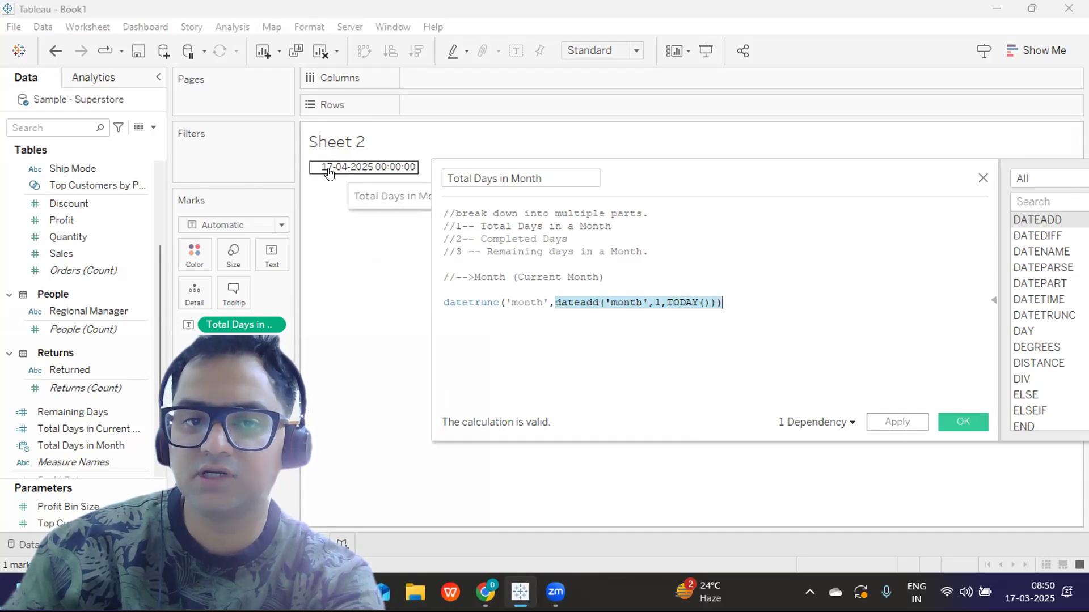
{"action": "left_click", "coordinate": [896, 423]}
{"action": "mouse_move", "coordinate": [339, 174]}
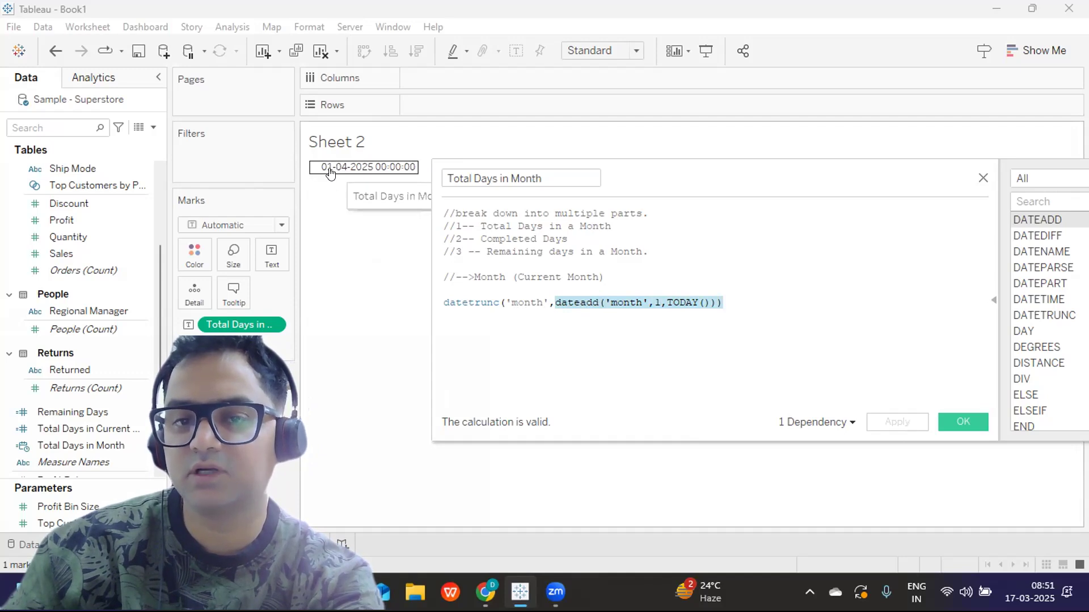
Step: Wrap the formula in dateadd('day',-1, …) and apply so Sheet 2 shows 31-03-2025
{"action": "left_click", "coordinate": [443, 302]}
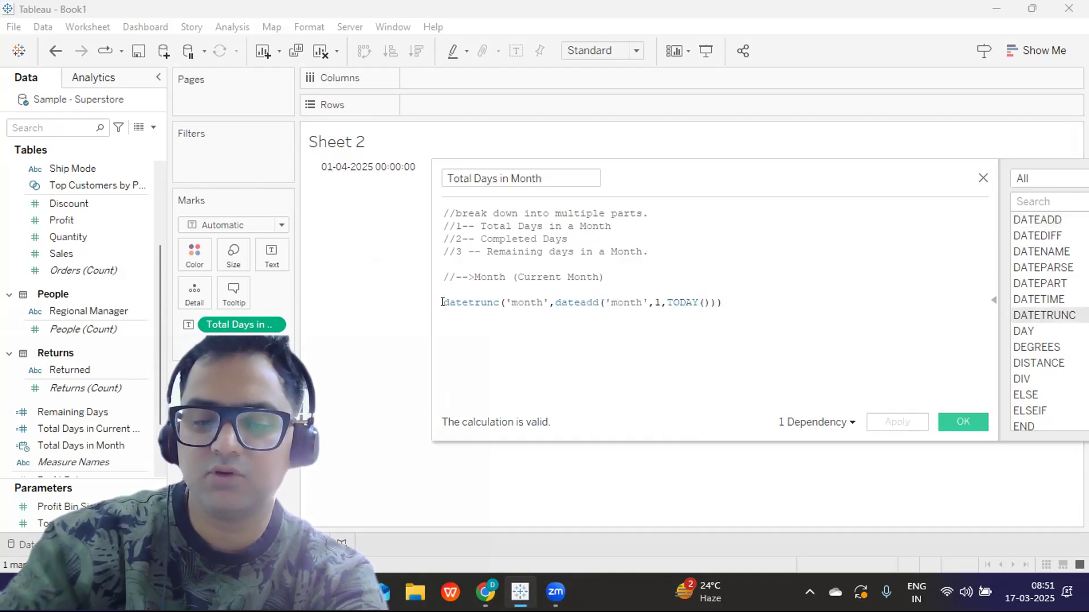
{"action": "type", "text": "dat"}
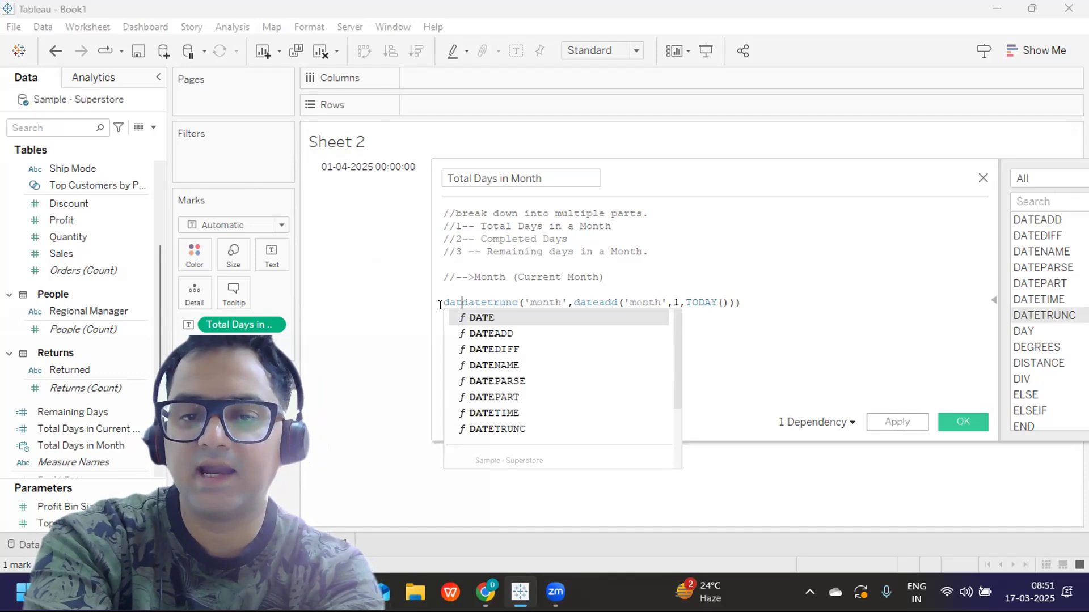
{"action": "type", "text": "eadd"}
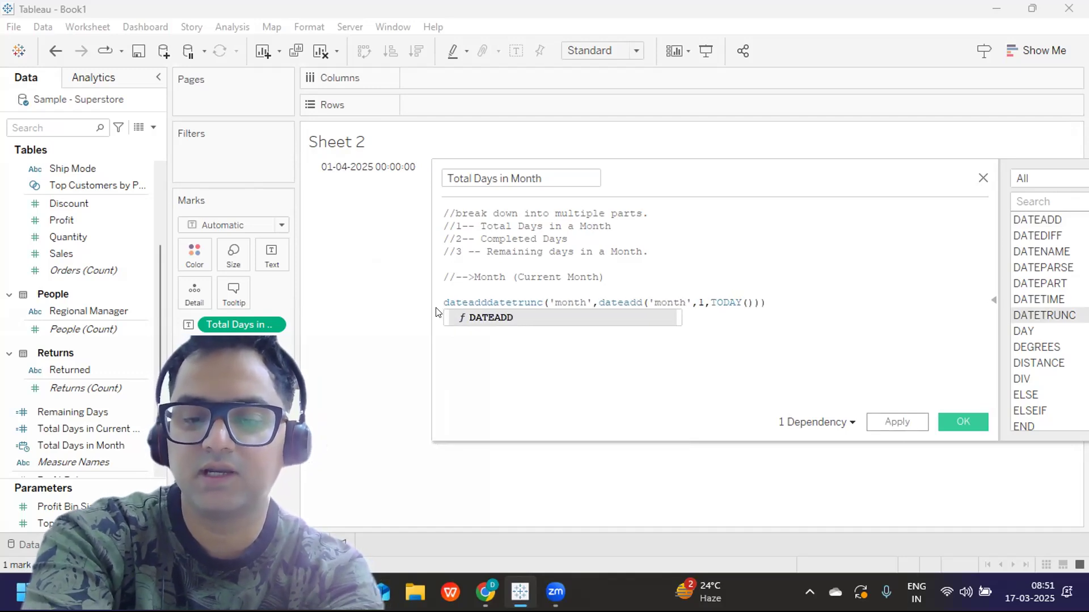
{"action": "type", "text": "(,"}
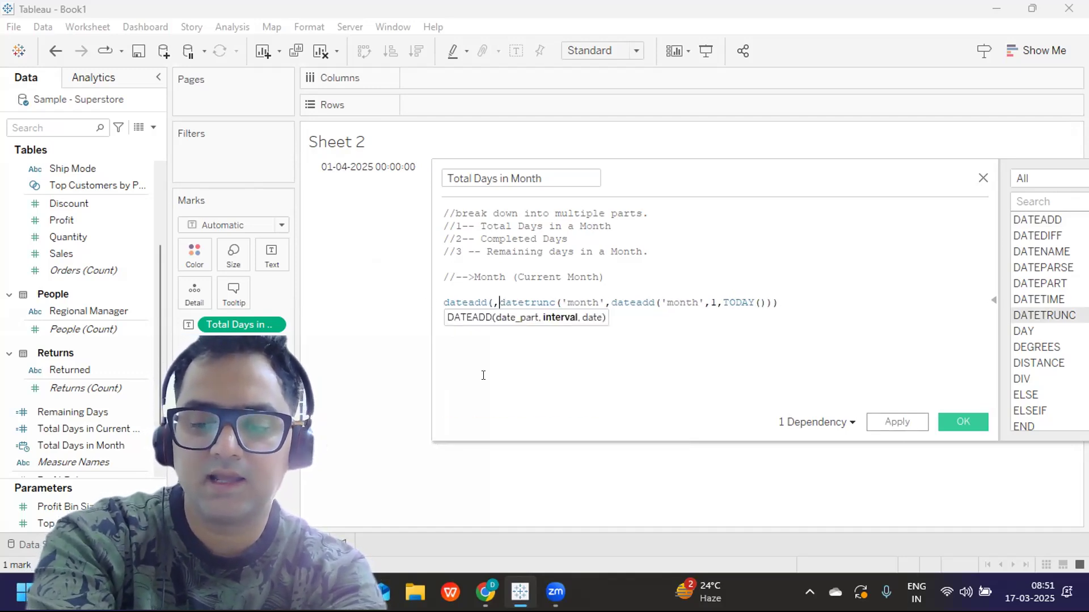
{"action": "key", "text": "BackSpace"}
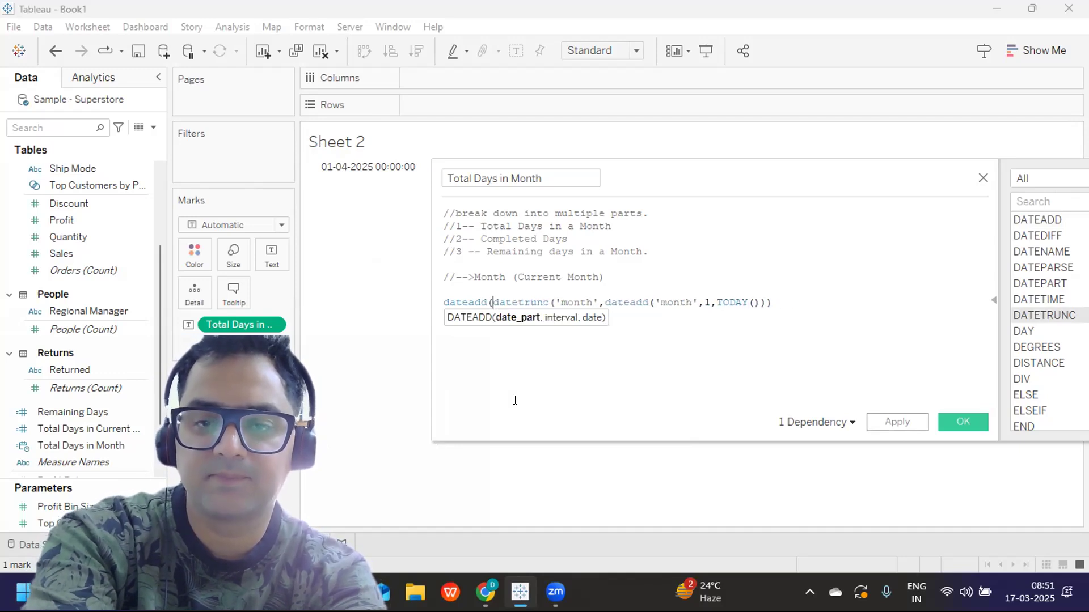
{"action": "type", "text": "'day',"}
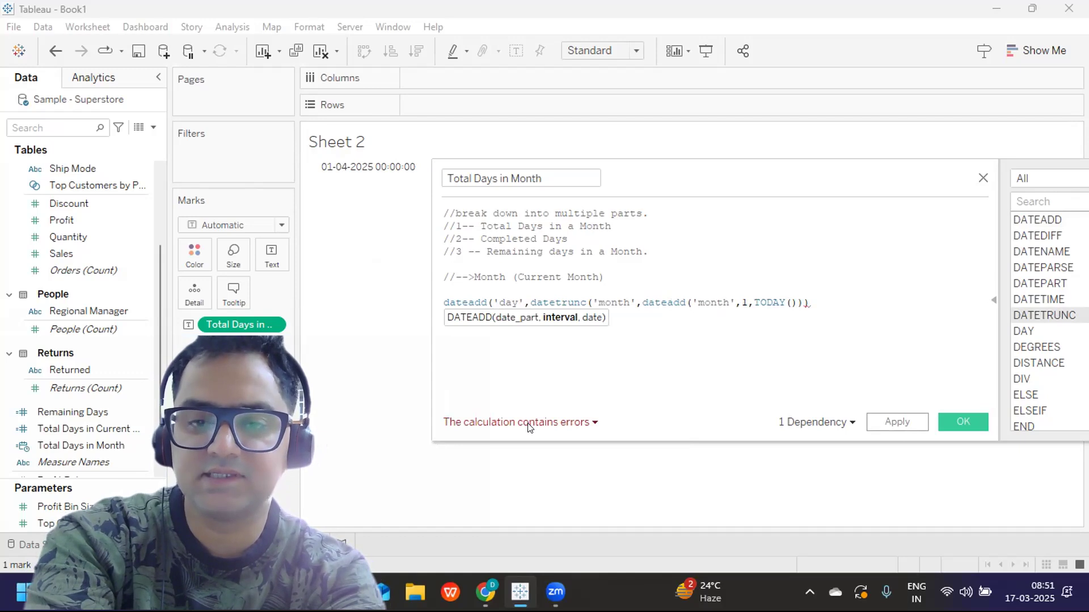
{"action": "type", "text": "-1,"}
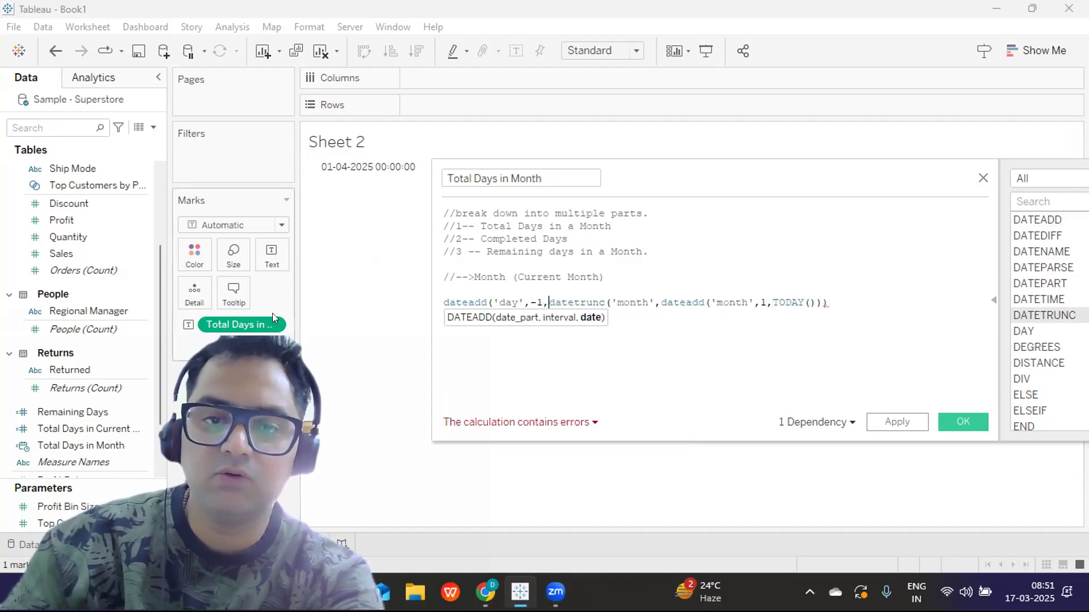
{"action": "mouse_move", "coordinate": [349, 173]}
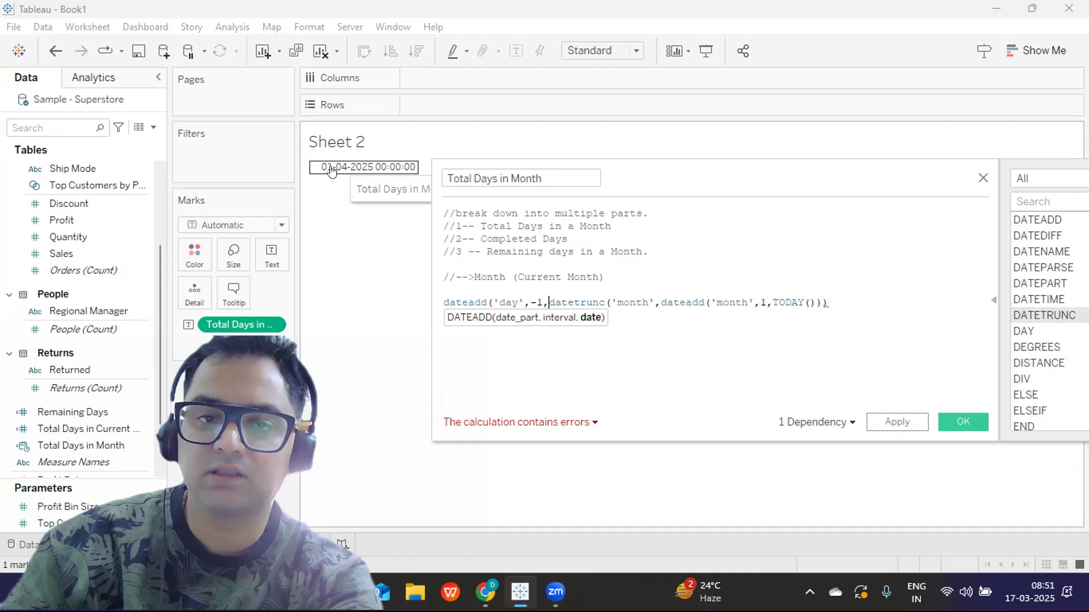
{"action": "left_click", "coordinate": [828, 302]}
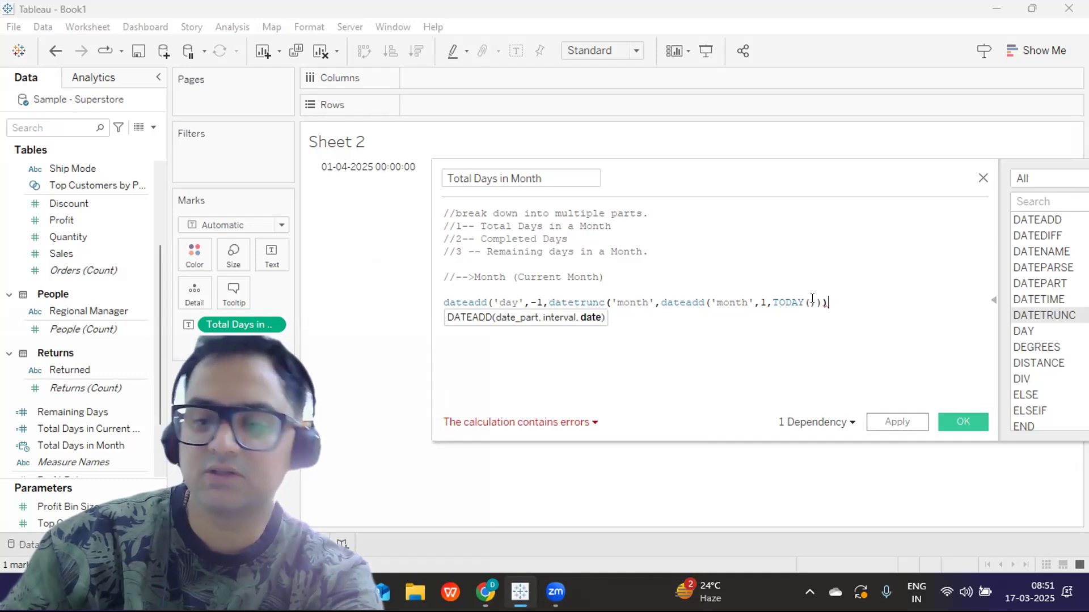
{"action": "type", "text": ")"}
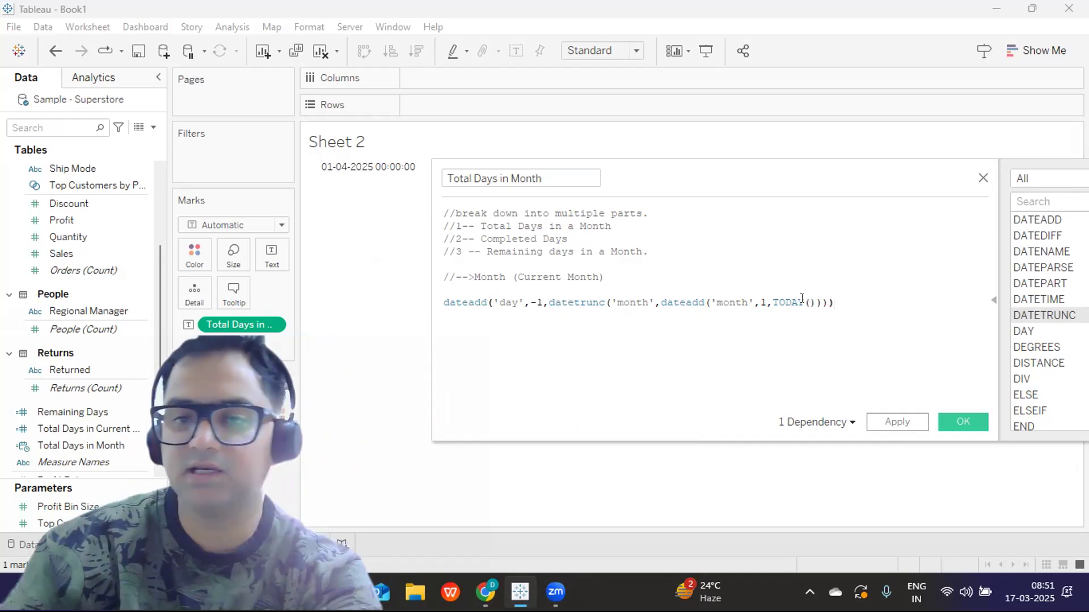
{"action": "left_click", "coordinate": [896, 422]}
{"action": "mouse_move", "coordinate": [329, 174]}
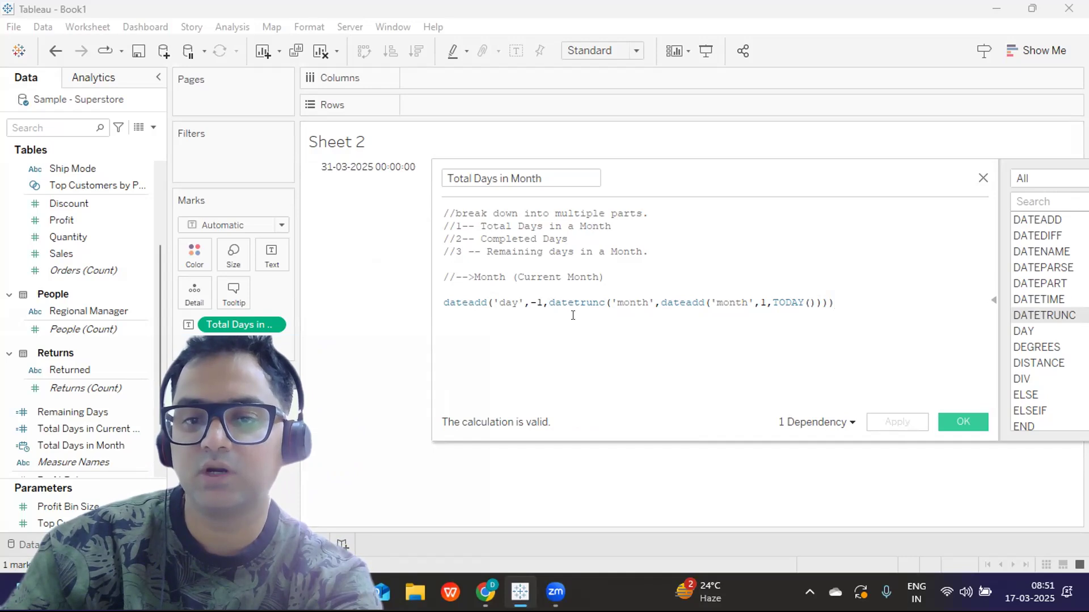
Step: Highlight the next-month, 'month' and 'day' parts of the formula, then return to its start
{"action": "left_click_drag", "start_coordinate": [659, 303], "coordinate": [823, 302]}
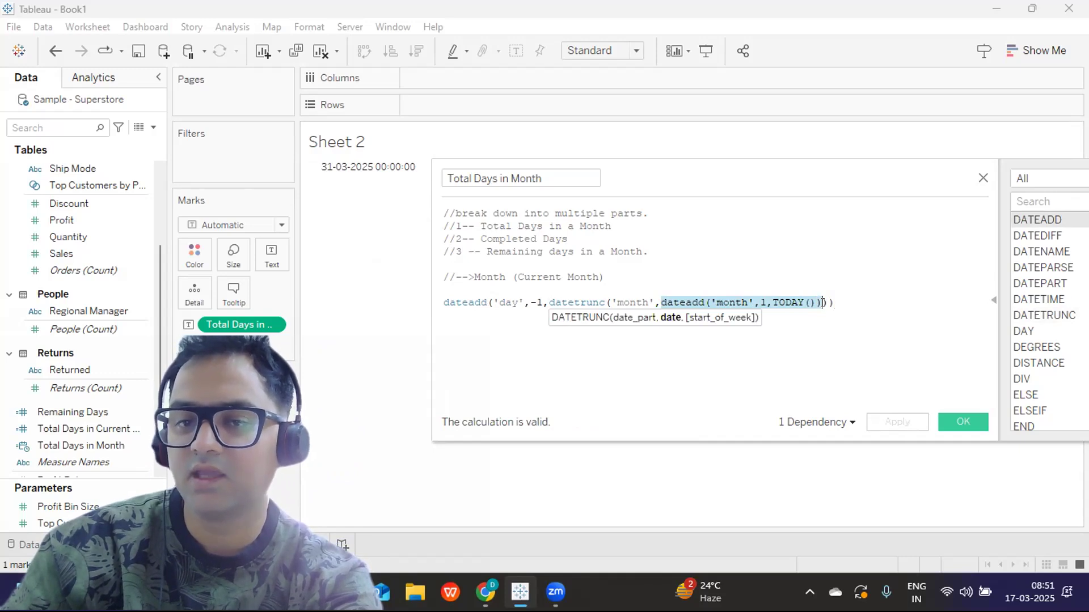
{"action": "left_click", "coordinate": [618, 302]}
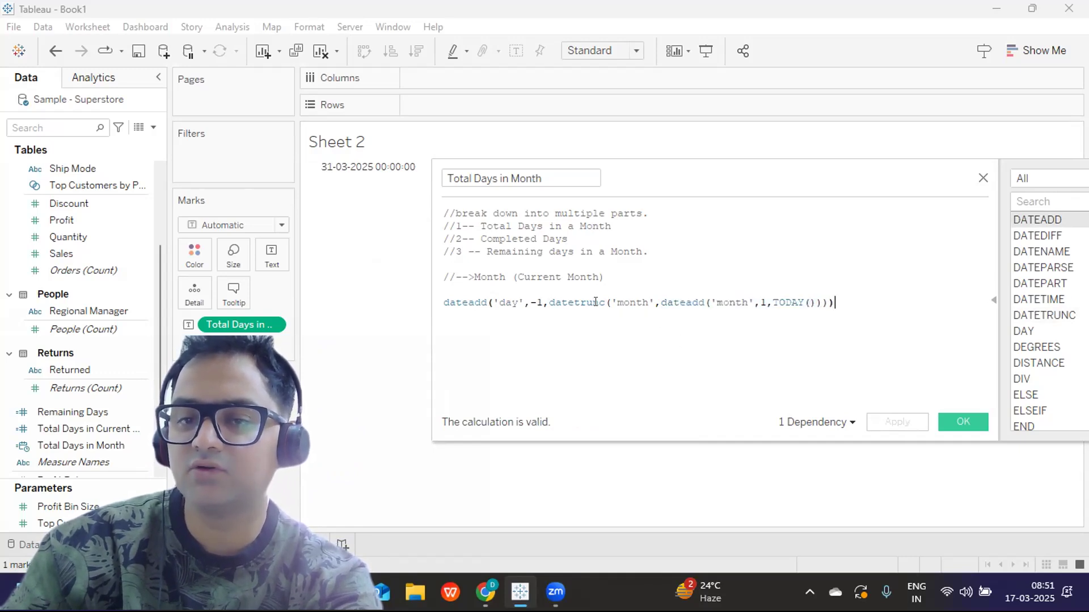
{"action": "double_click", "coordinate": [624, 302]}
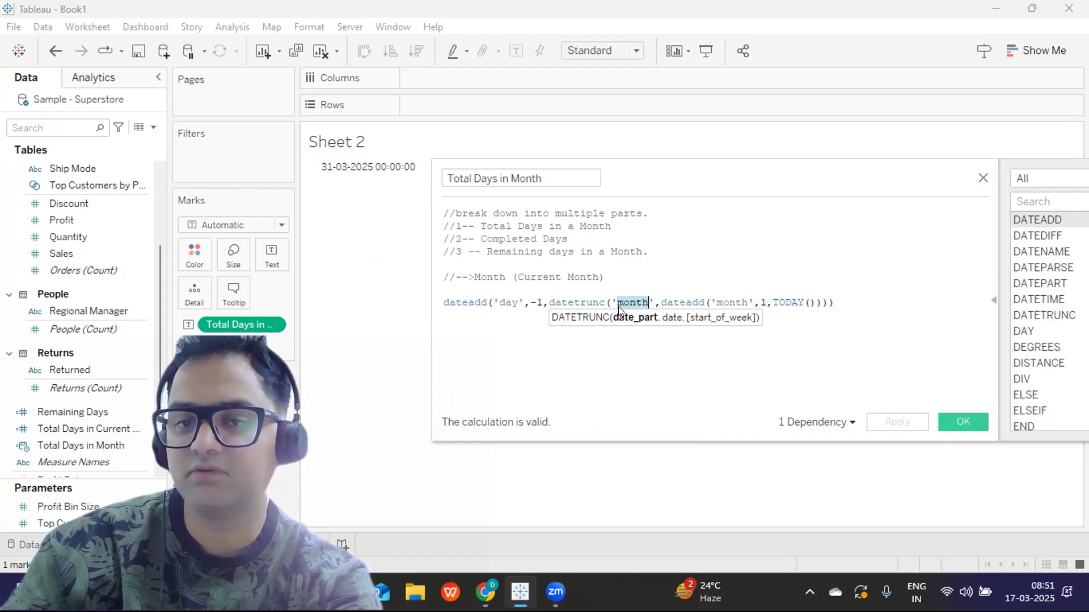
{"action": "left_click_drag", "start_coordinate": [496, 301], "coordinate": [537, 302]}
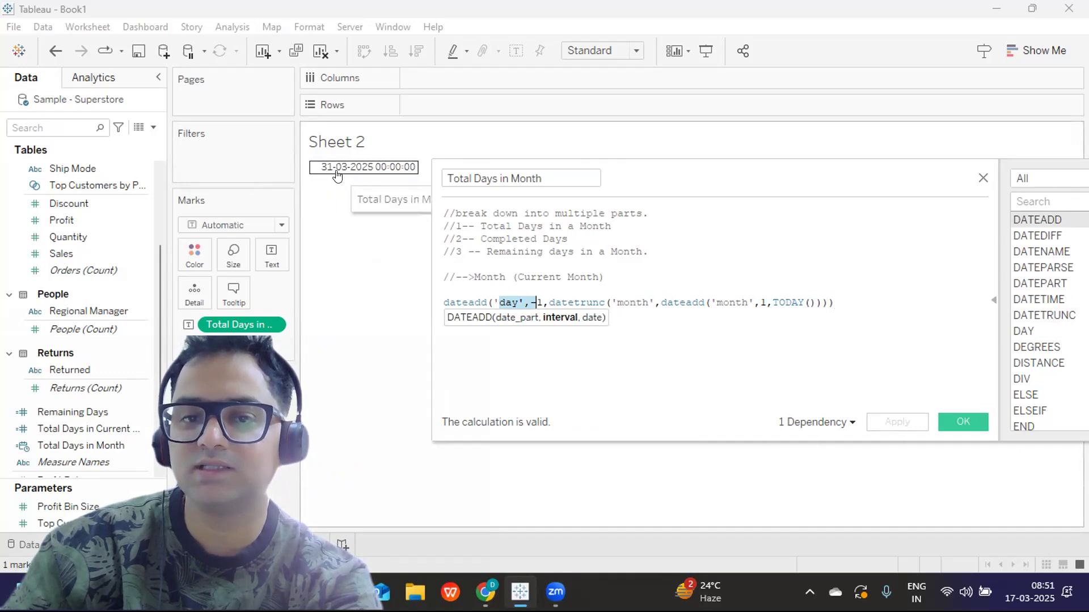
{"action": "left_click", "coordinate": [441, 302]}
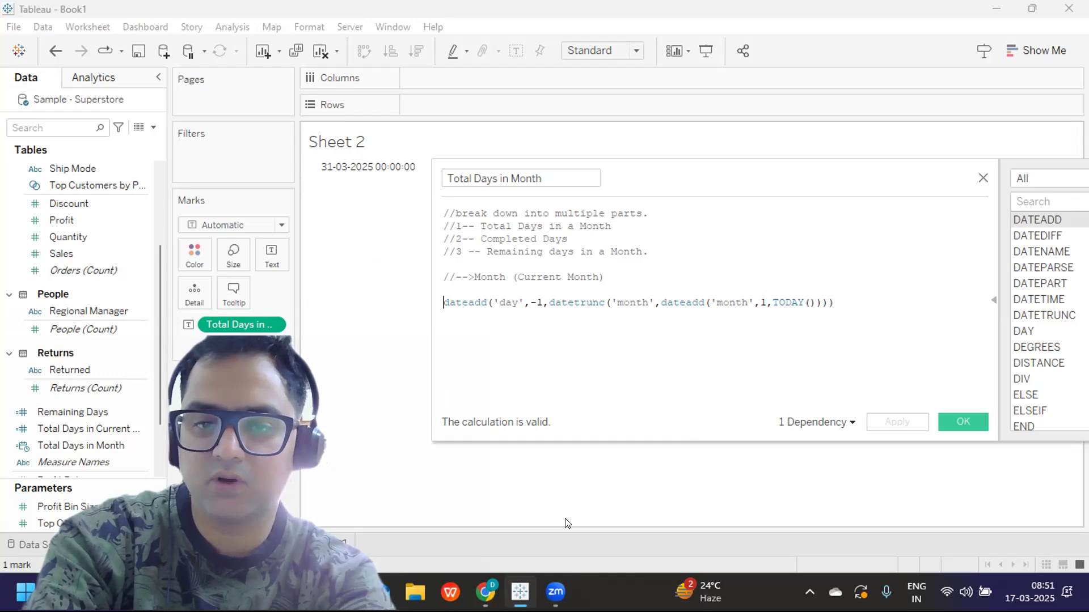
Step: Wrap the Total Days in Month formula in datepart('day', …) so it returns 31, and save it
{"action": "type", "text": "date"}
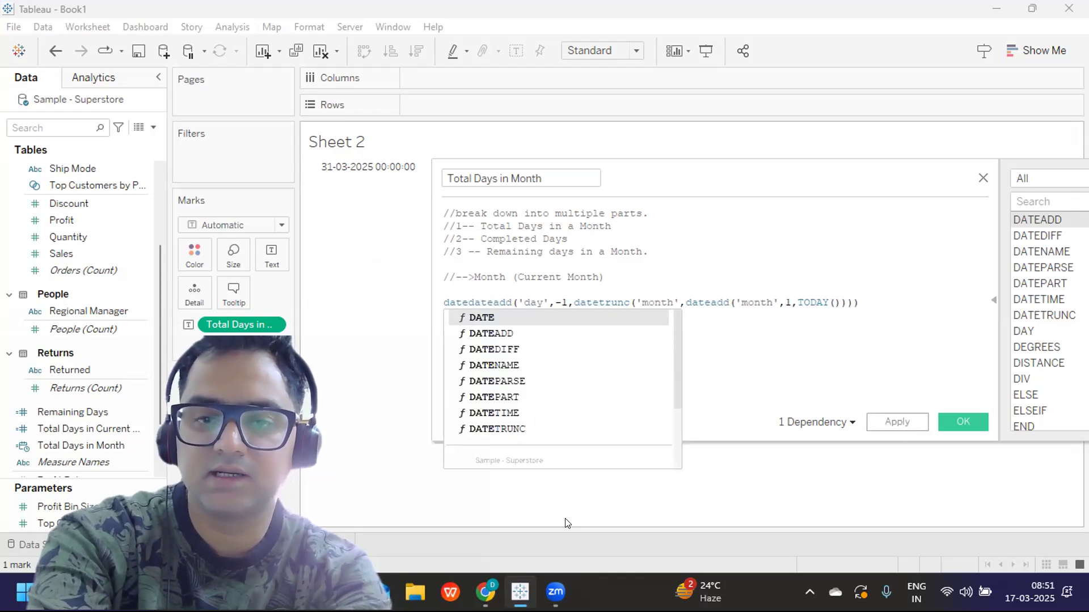
{"action": "type", "text": "part("}
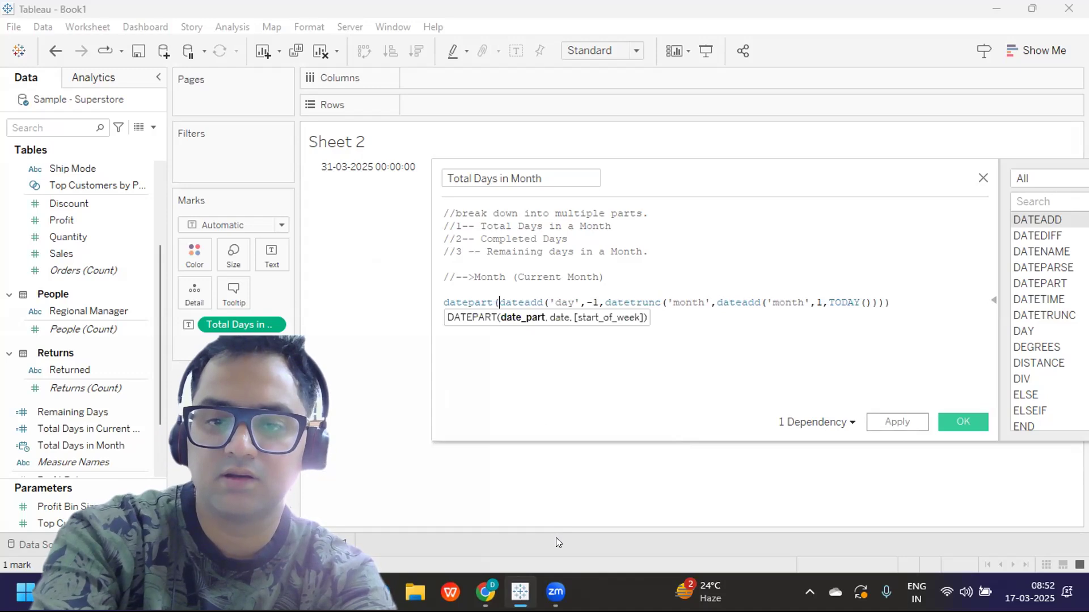
{"action": "type", "text": "'day'"}
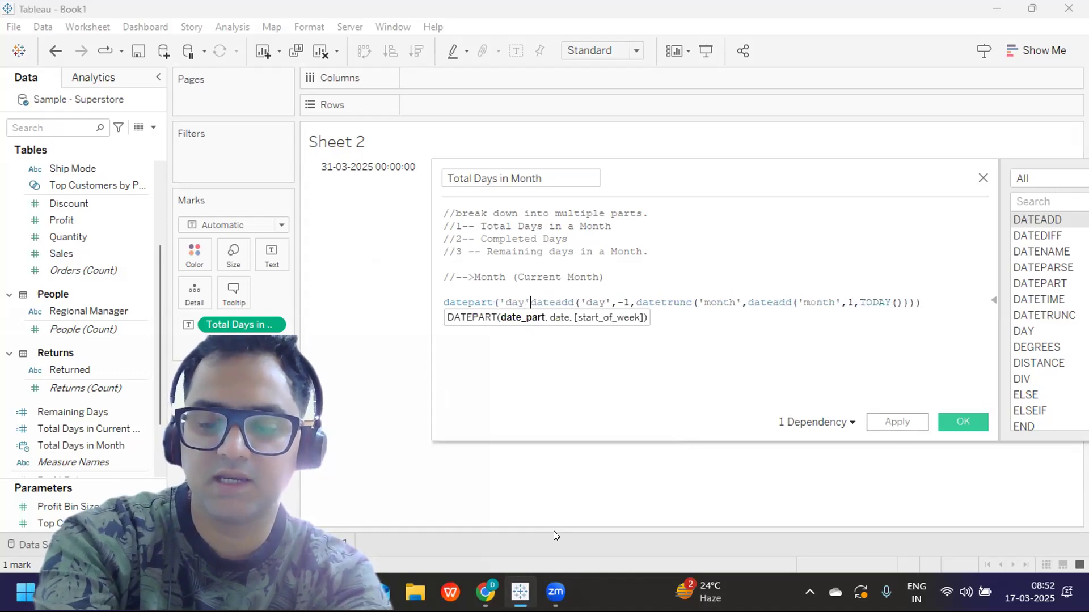
{"action": "type", "text": ","}
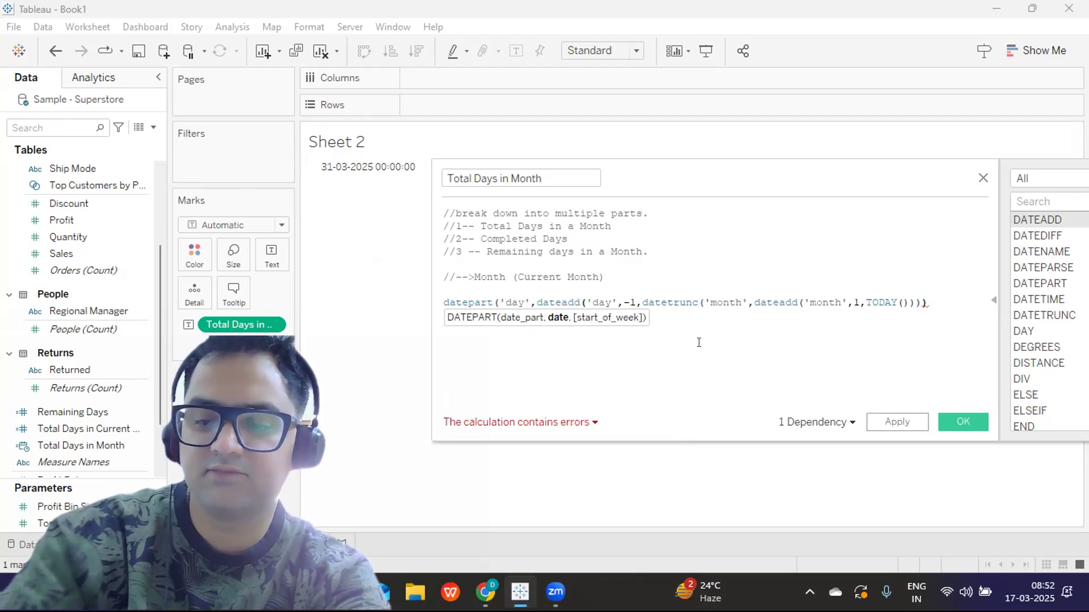
{"action": "type", "text": ")"}
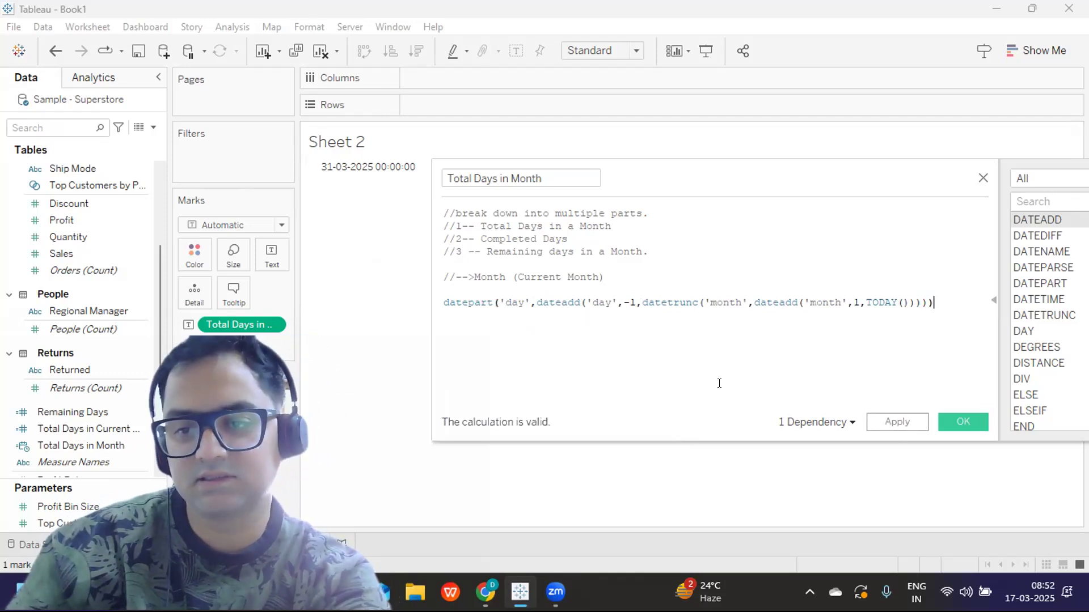
{"action": "left_click", "coordinate": [893, 421]}
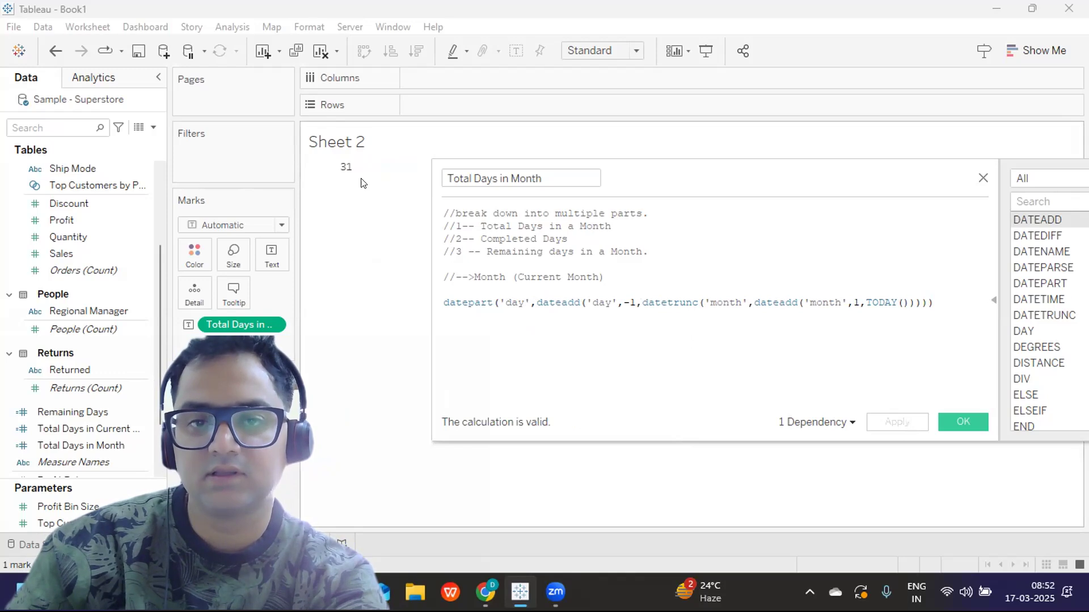
{"action": "left_click_drag", "start_coordinate": [564, 178], "coordinate": [426, 152]}
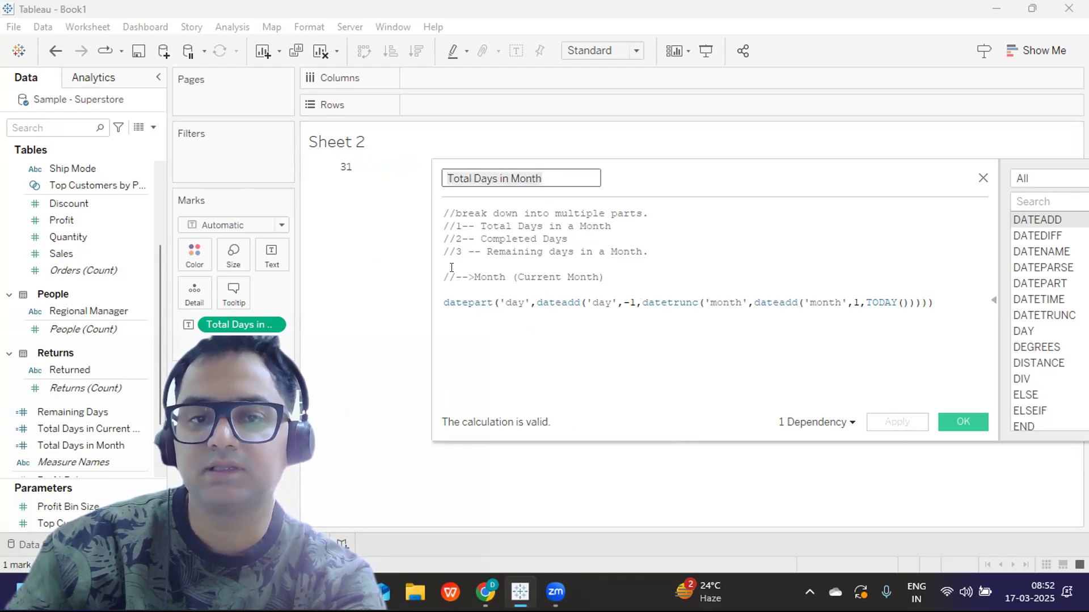
{"action": "left_click", "coordinate": [961, 422]}
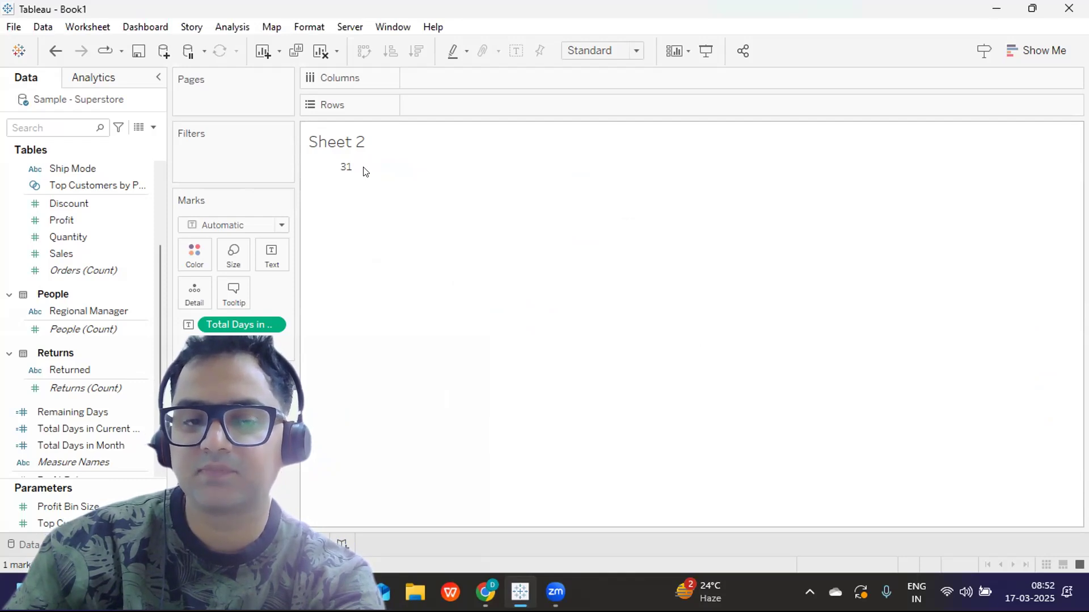
Step: Create a new calculated field named 'RemainingDays in a Month' from the Data pane menu
{"action": "left_click", "coordinate": [154, 127]}
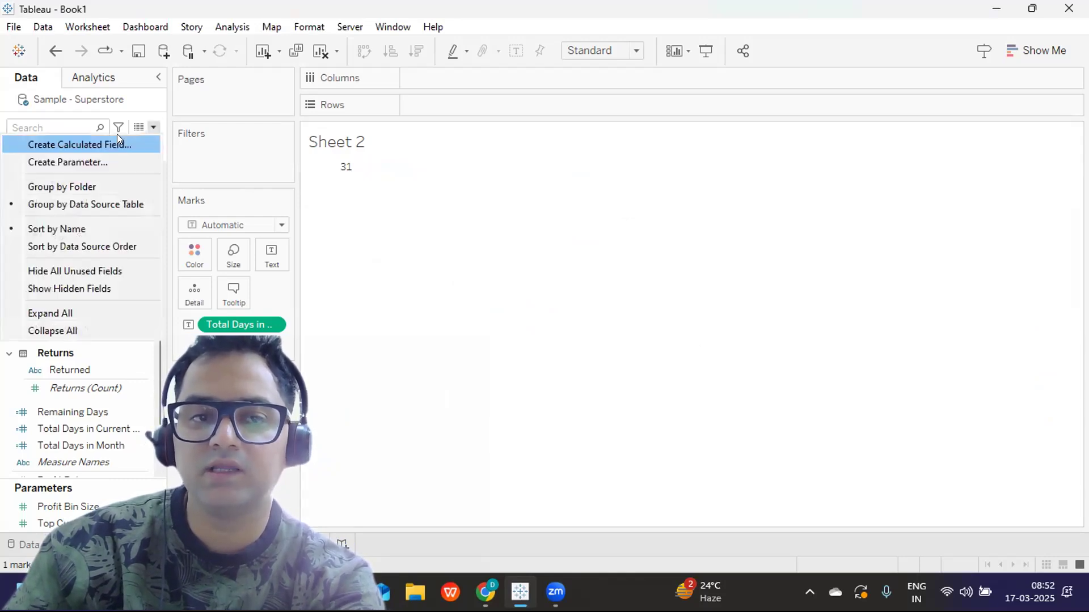
{"action": "left_click", "coordinate": [118, 144]}
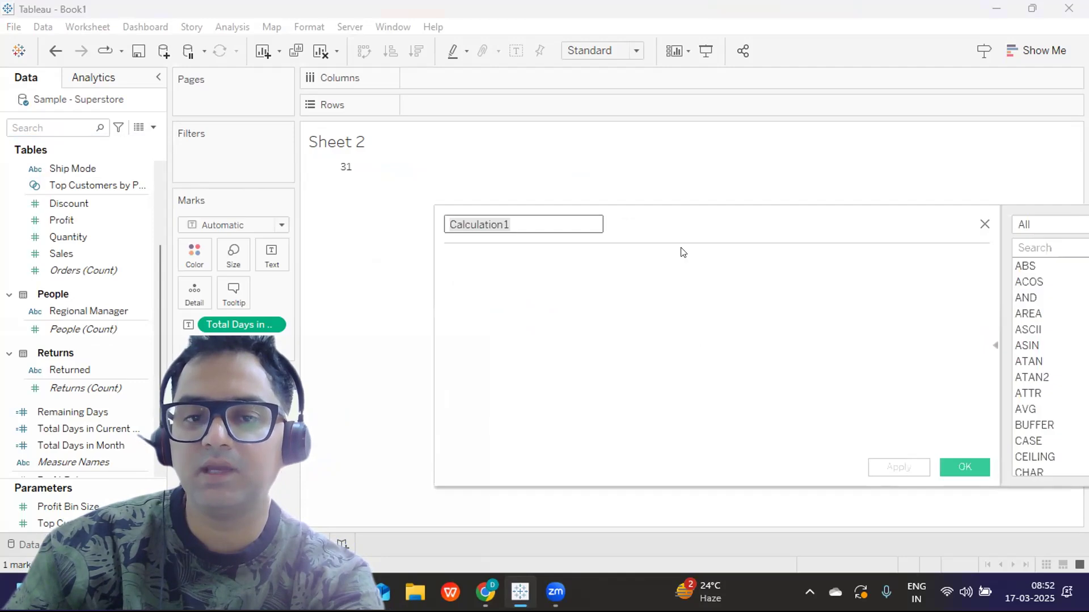
{"action": "type", "text": "Rema"}
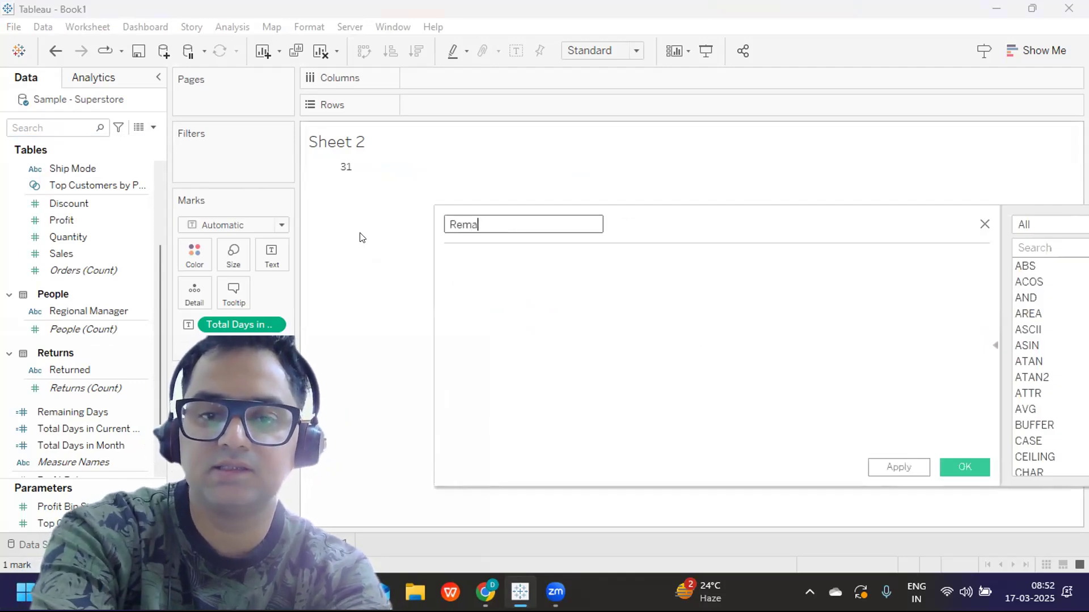
{"action": "type", "text": "iningDa"}
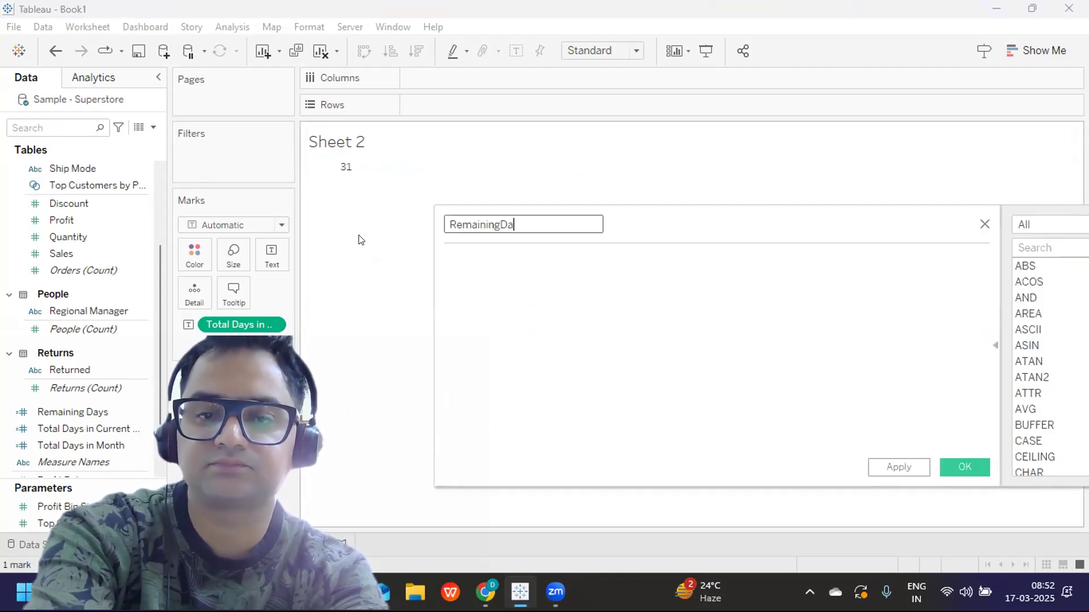
{"action": "type", "text": "ys in a Month"}
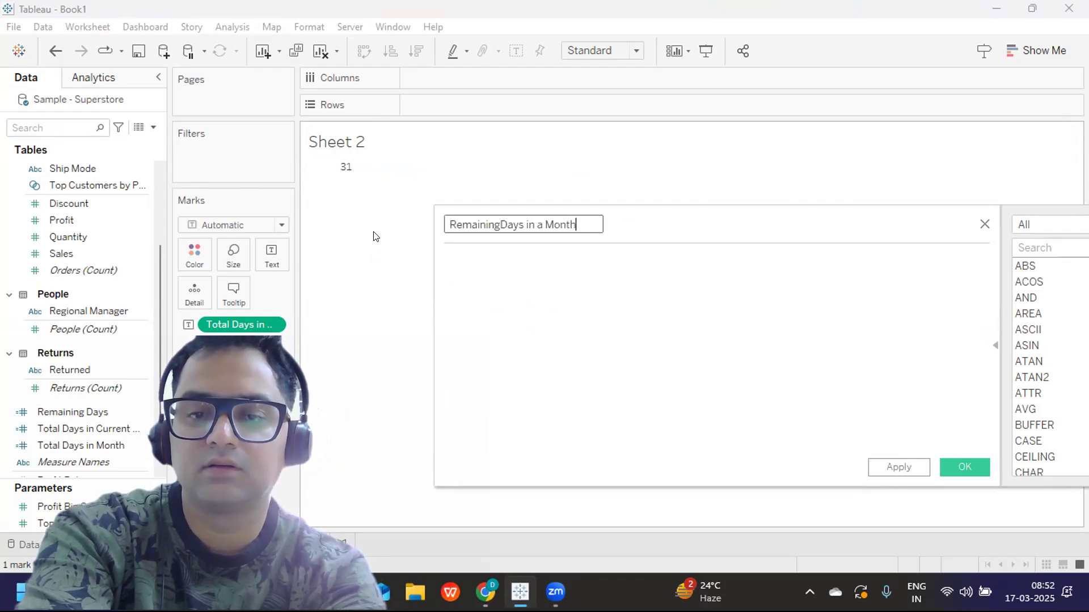
{"action": "key", "text": "Tab"}
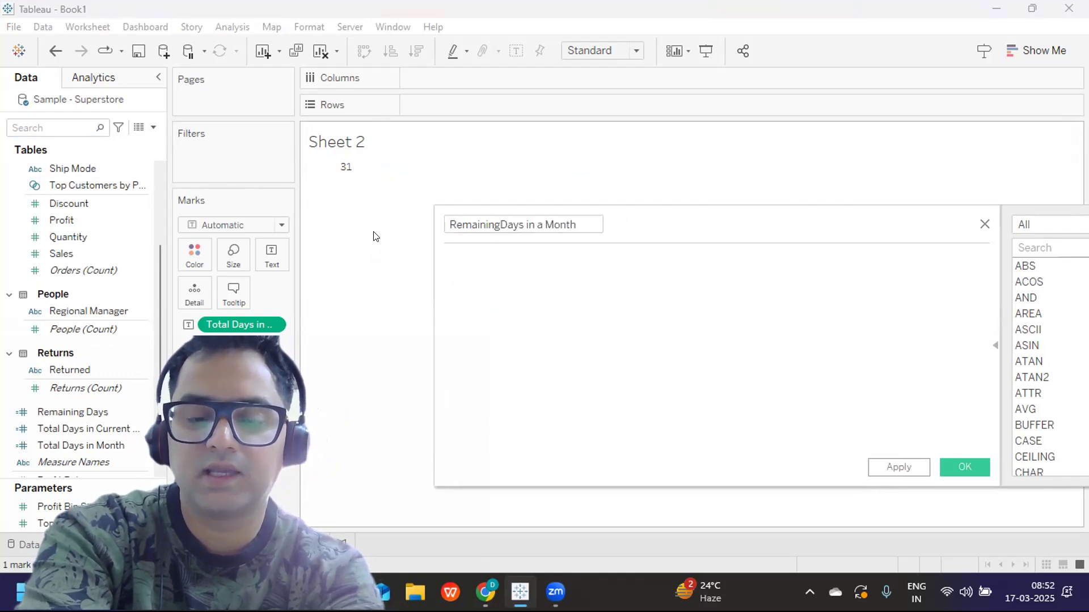
Step: Enter the formula [Total Days in Month] - DATEPART('day',TODAY()) using autocomplete
{"action": "type", "text": "to"}
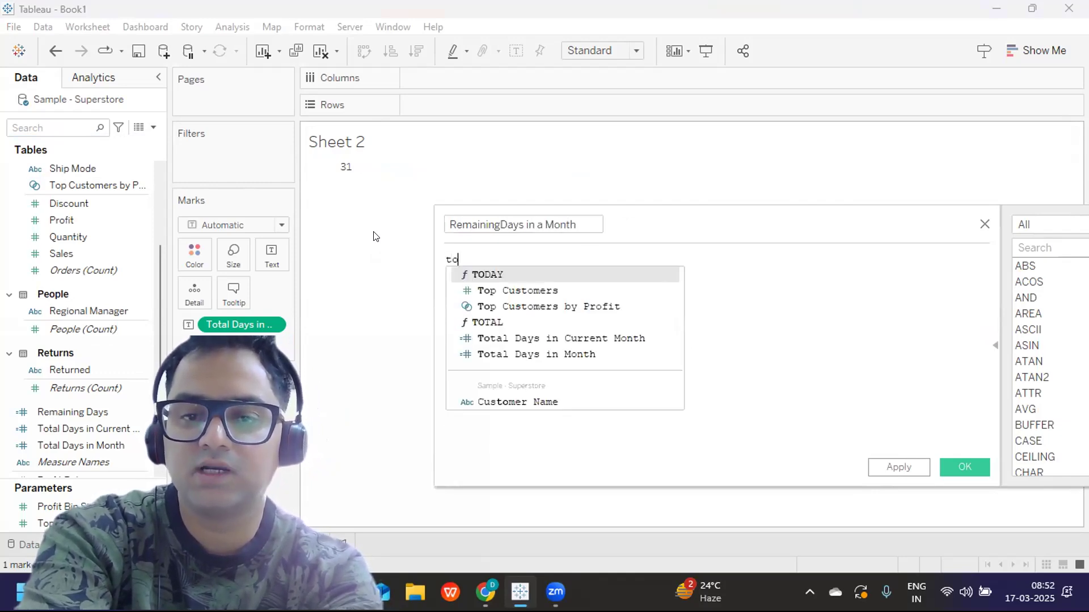
{"action": "key", "text": "Down"}
{"action": "key", "text": "Down"}
{"action": "key", "text": "Down"}
{"action": "key", "text": "Down"}
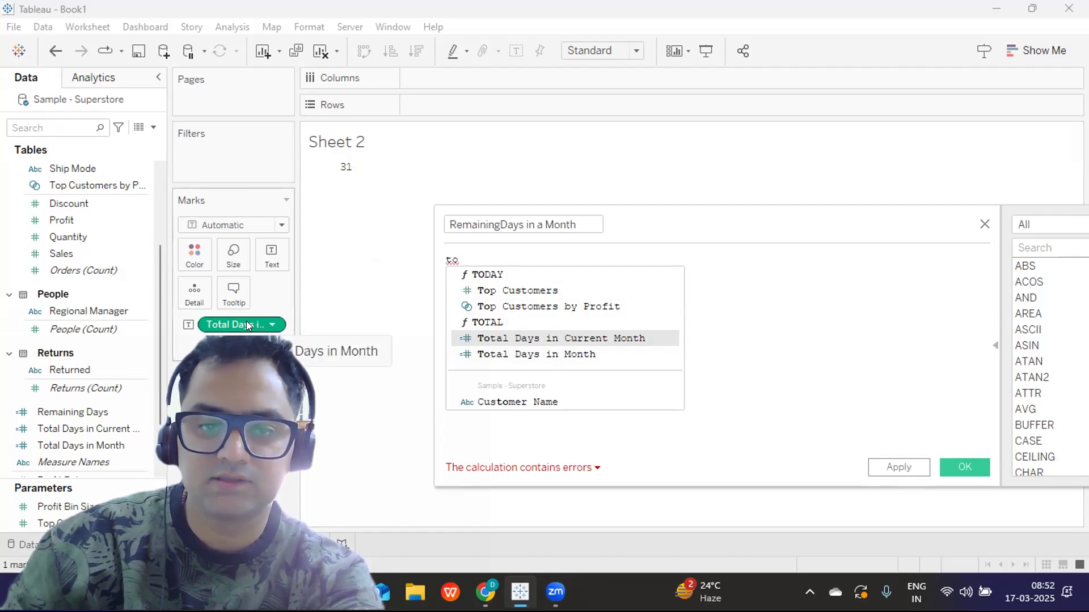
{"action": "left_click", "coordinate": [504, 352]}
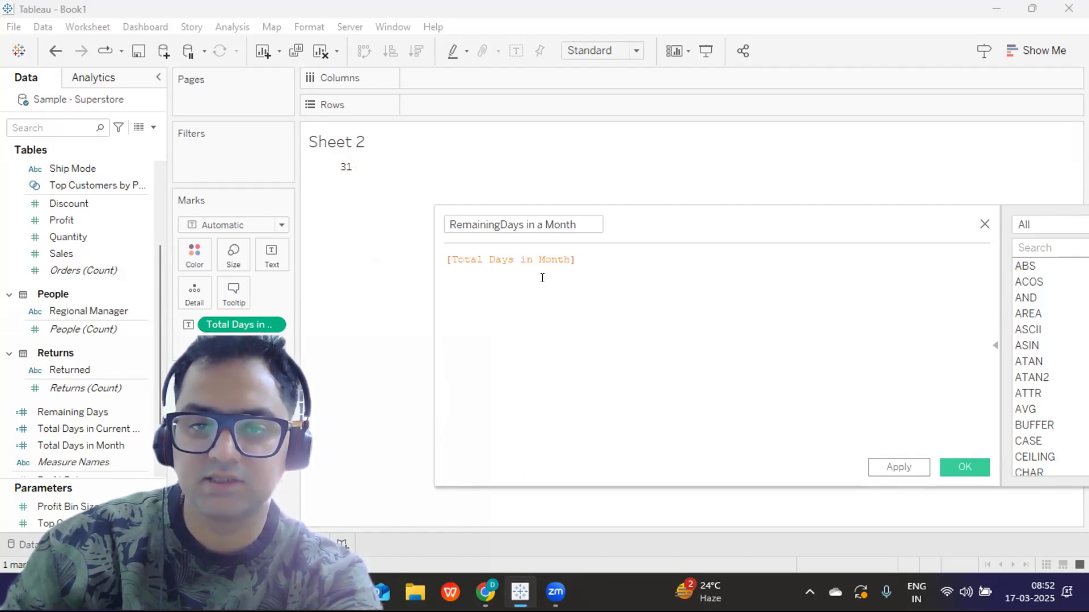
{"action": "type", "text": "-"}
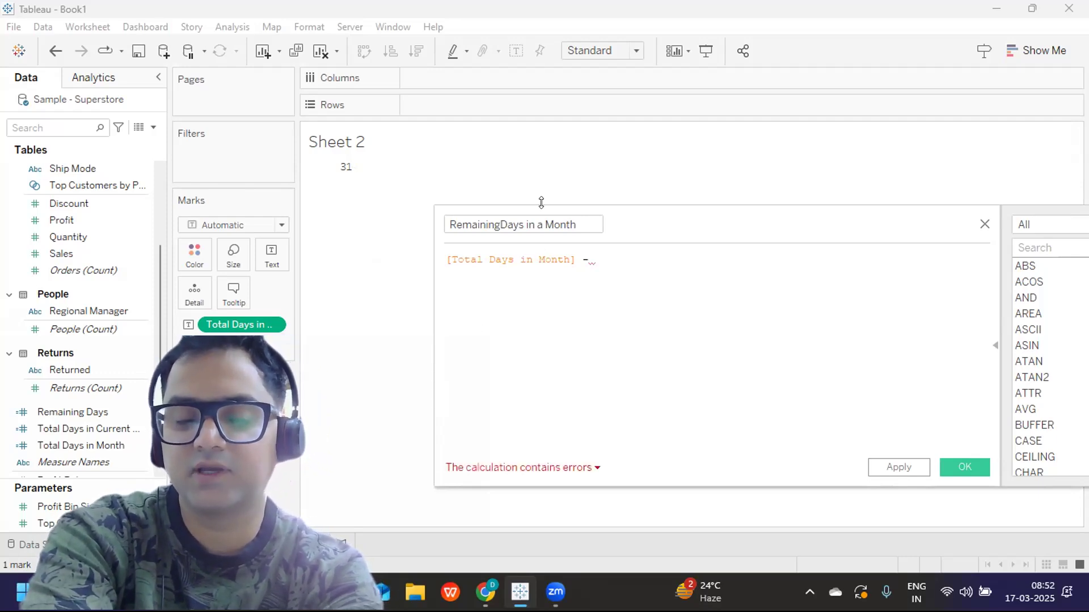
{"action": "type", "text": " date"}
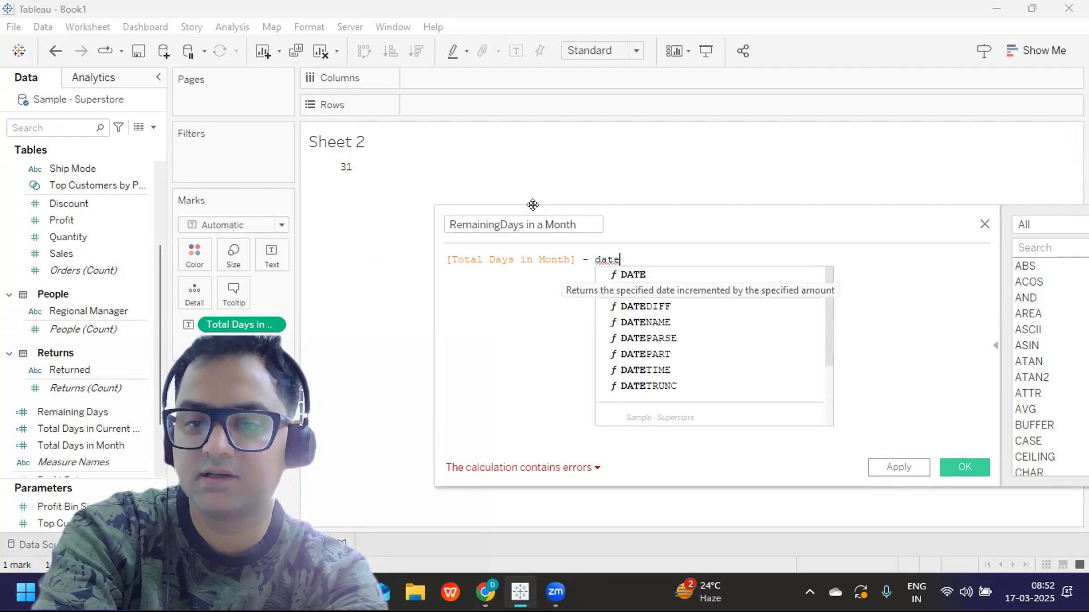
{"action": "key", "text": "Down"}
{"action": "key", "text": "Down"}
{"action": "type", "text": "pa"}
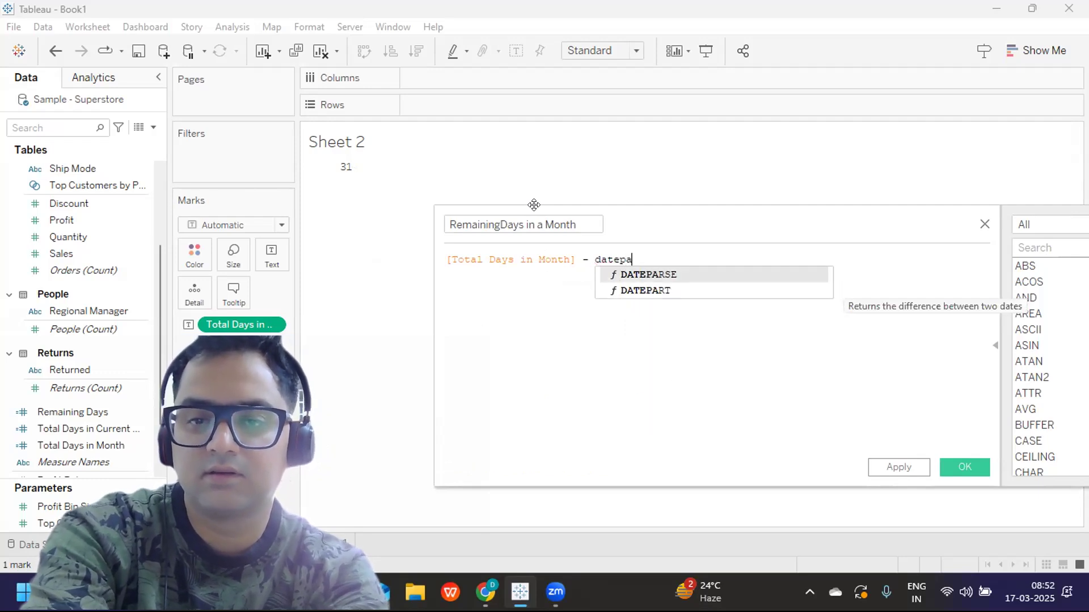
{"action": "key", "text": "Down"}
{"action": "key", "text": "Return"}
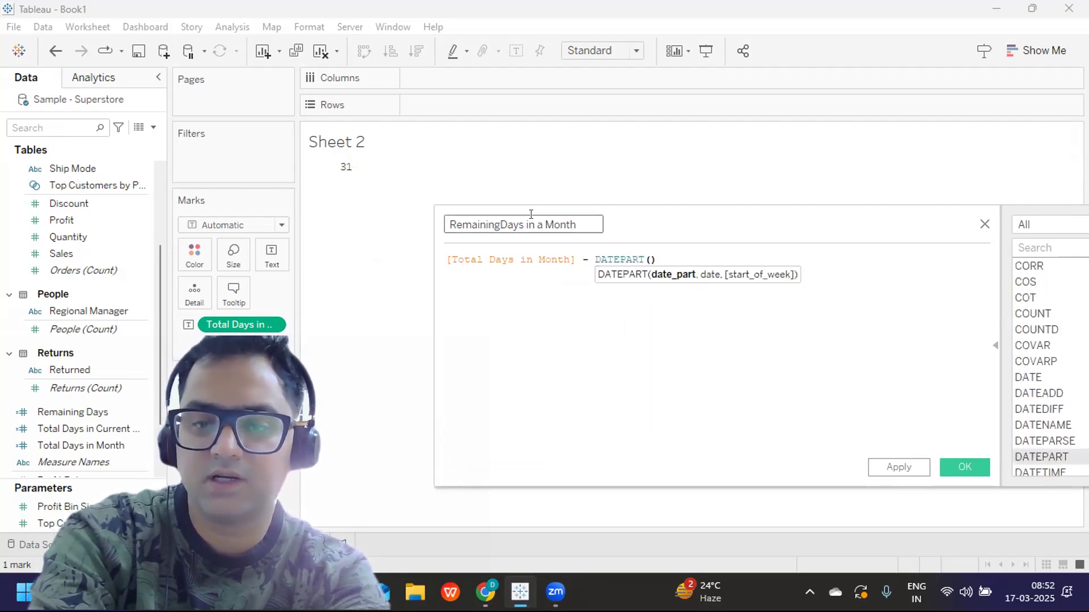
{"action": "type", "text": "'"}
{"action": "type", "text": "day',"}
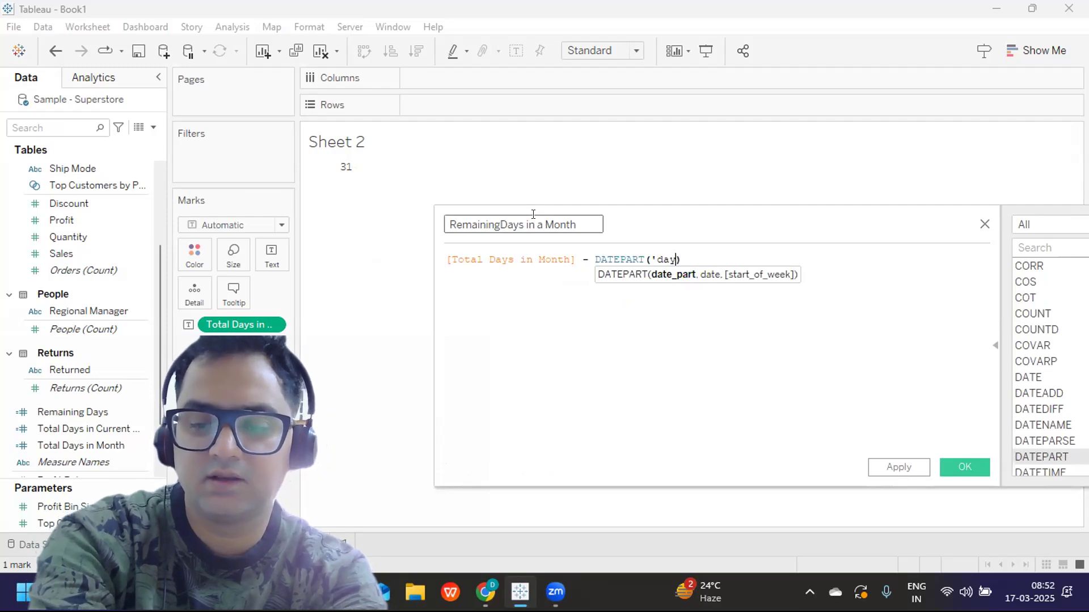
{"action": "type", "text": "tod"}
{"action": "key", "text": "Return"}
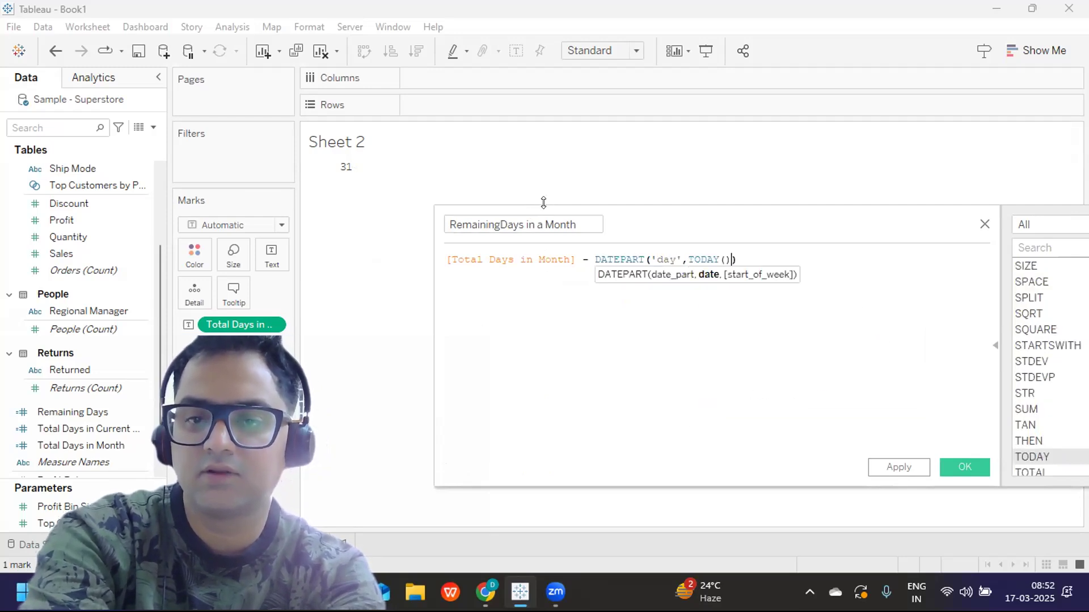
{"action": "left_click", "coordinate": [569, 313]}
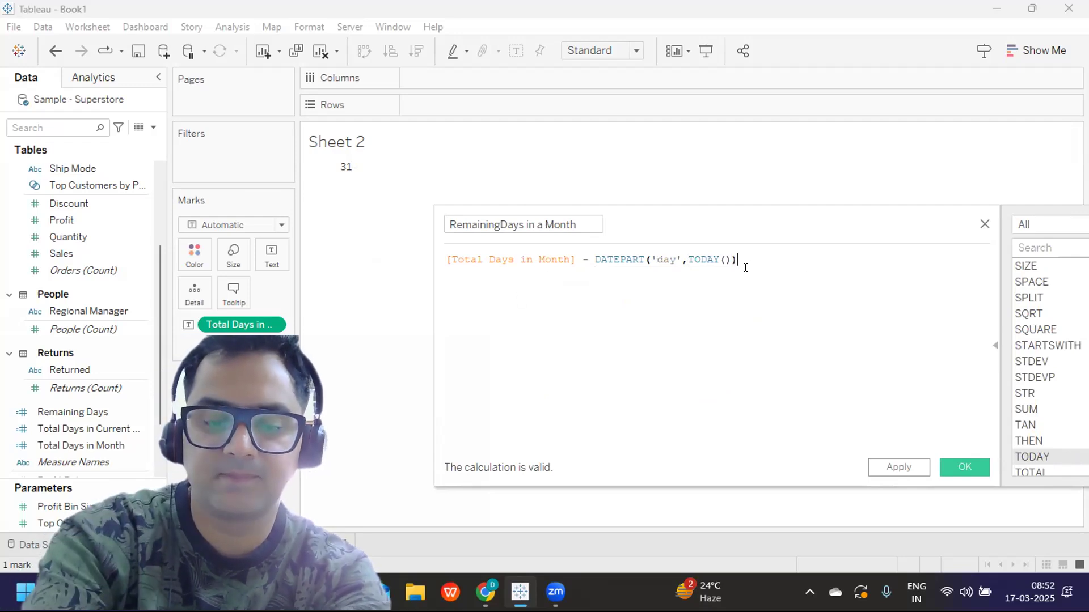
Step: Add a worked-example line 31-17 below the RemainingDays formula
{"action": "key", "text": "Return"}
{"action": "type", "text": "31"}
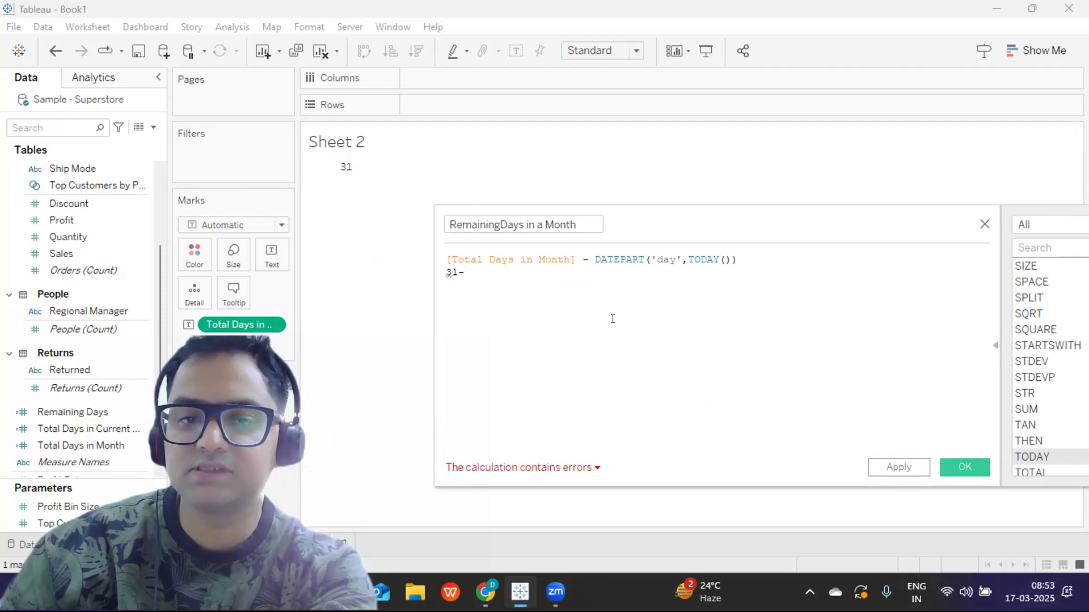
{"action": "type", "text": "-17"}
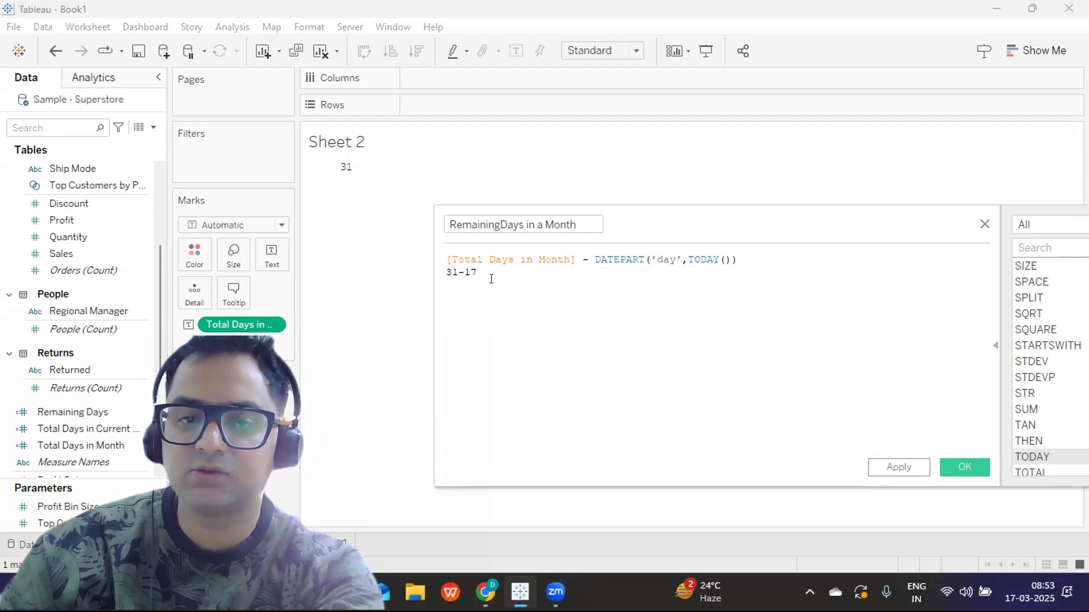
{"action": "double_click", "coordinate": [478, 266]}
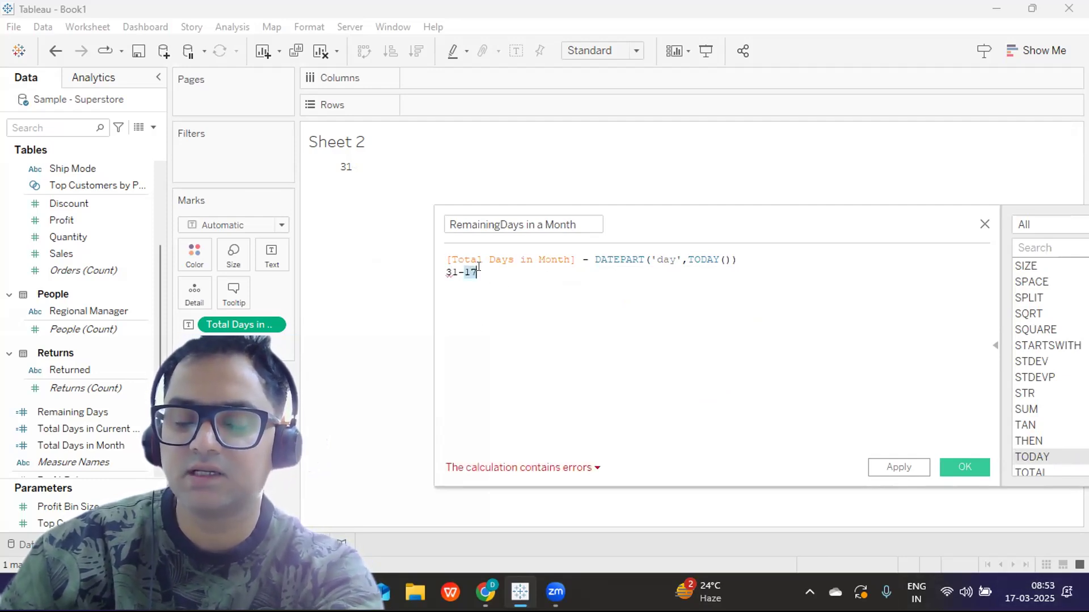
{"action": "left_click", "coordinate": [478, 266]}
{"action": "left_click_drag", "start_coordinate": [480, 267], "coordinate": [445, 271]}
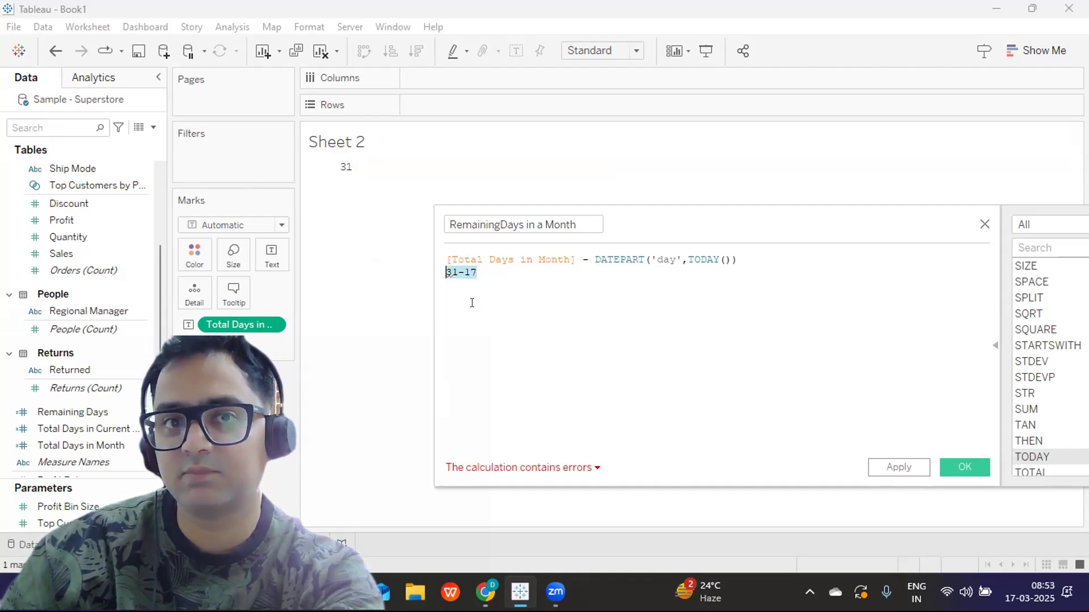
{"action": "left_click", "coordinate": [452, 287]}
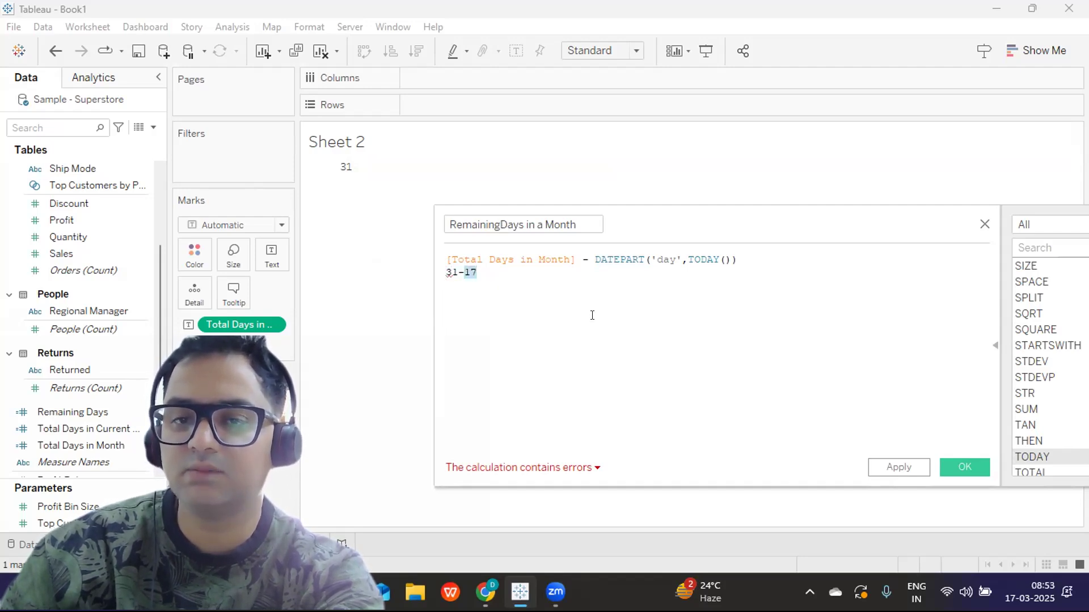
{"action": "left_click", "coordinate": [644, 343]}
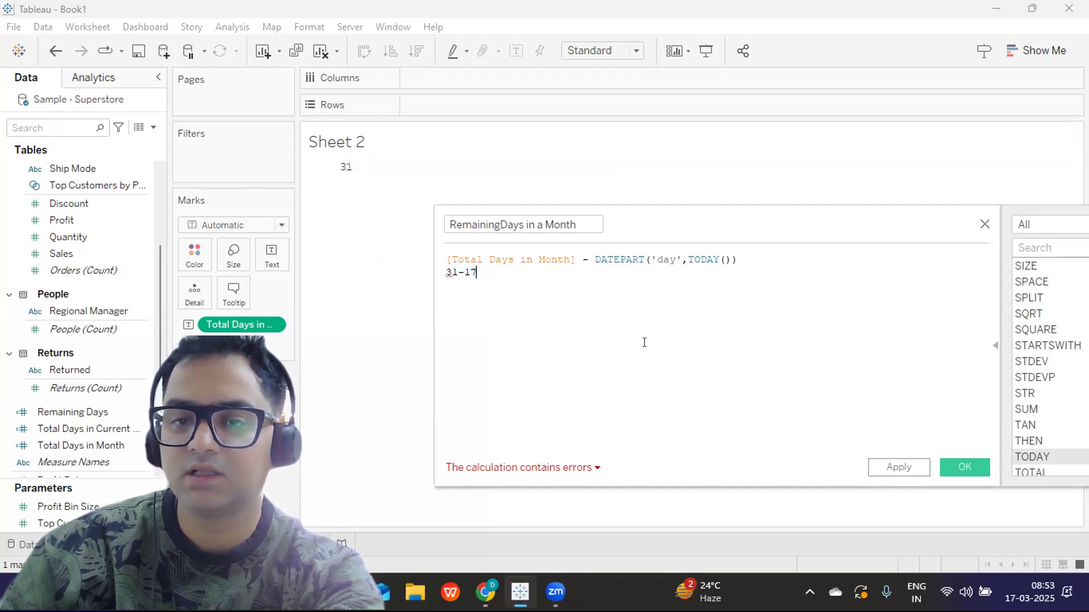
Step: Check the error details and comment out the example line as //31-17
{"action": "left_click", "coordinate": [537, 470]}
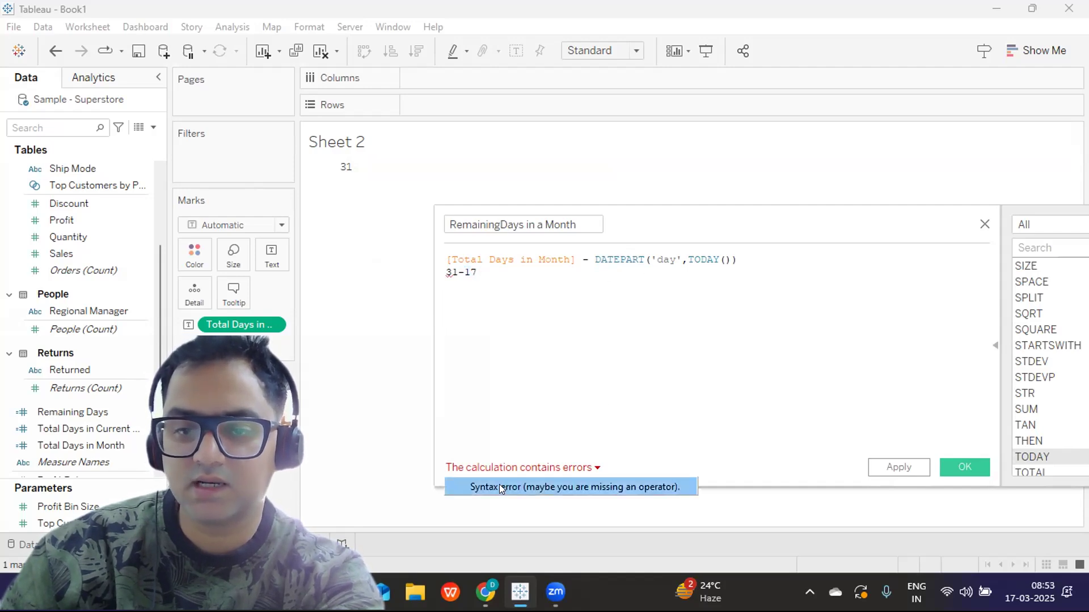
{"action": "left_click", "coordinate": [540, 482]}
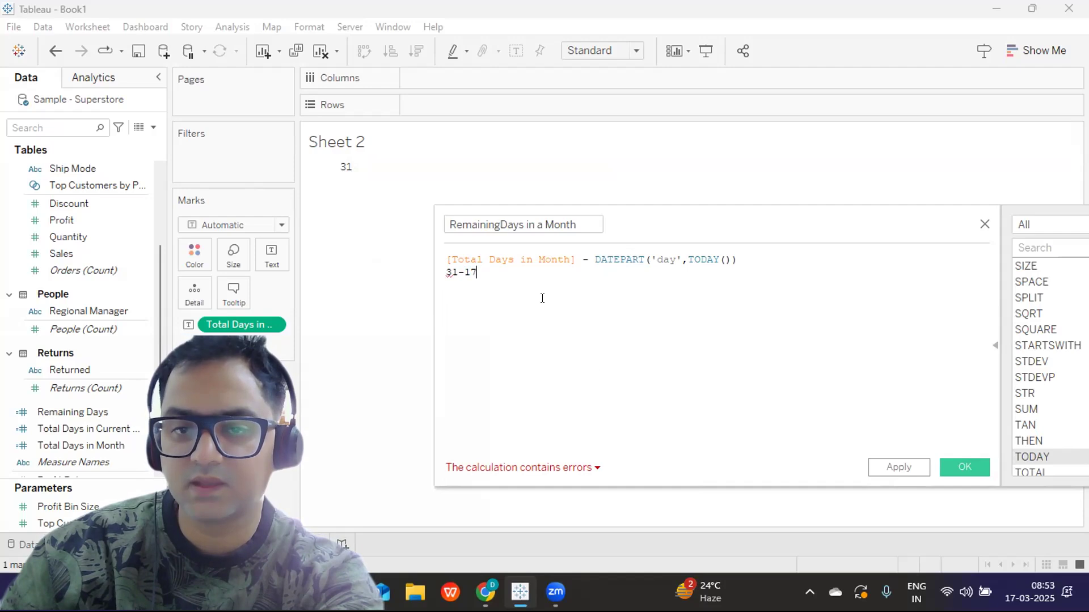
{"action": "left_click", "coordinate": [446, 273]}
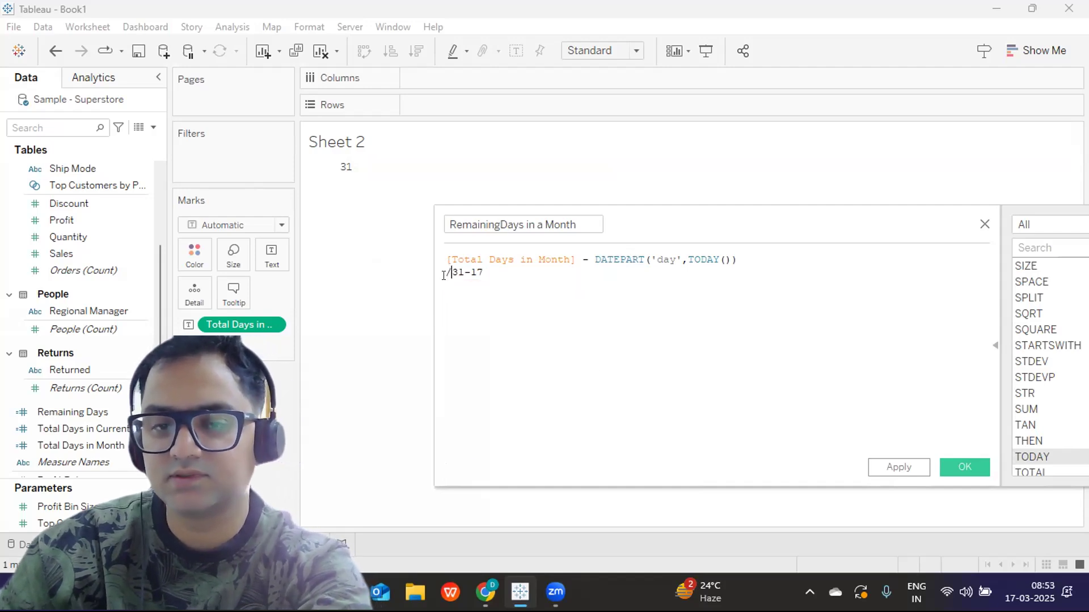
{"action": "type", "text": "//"}
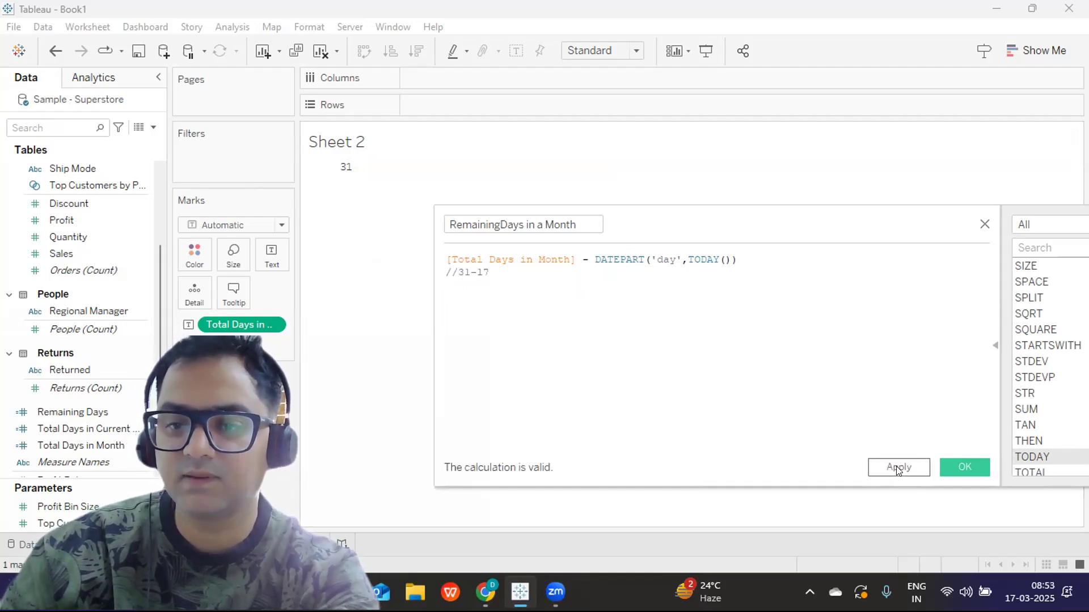
Step: Apply the calculation, convert RemainingDays in a Month to a dimension and place it on Text
{"action": "left_click", "coordinate": [898, 467]}
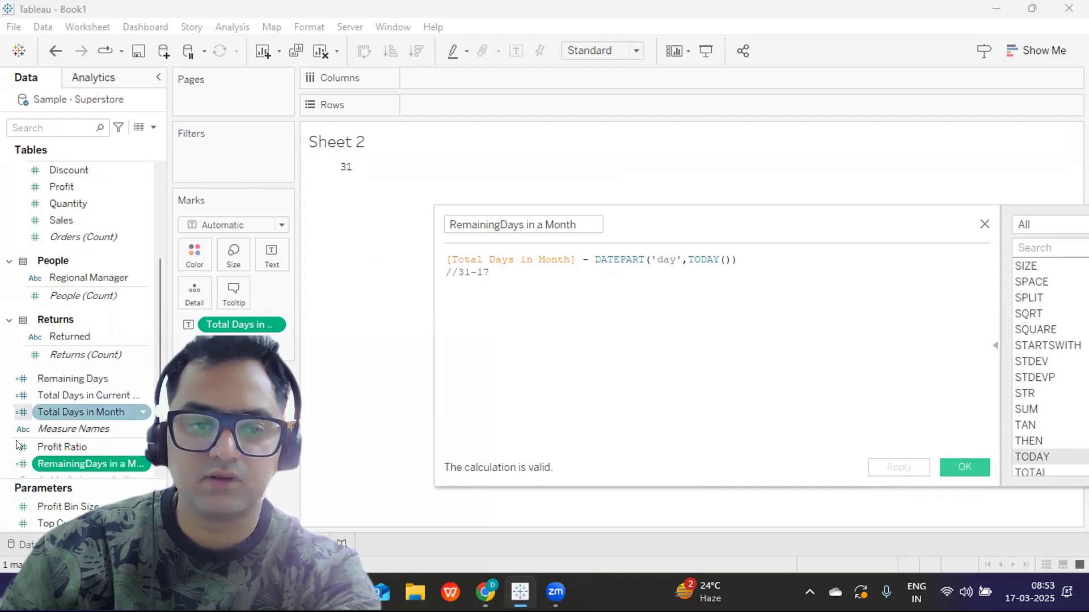
{"action": "left_click", "coordinate": [142, 463]}
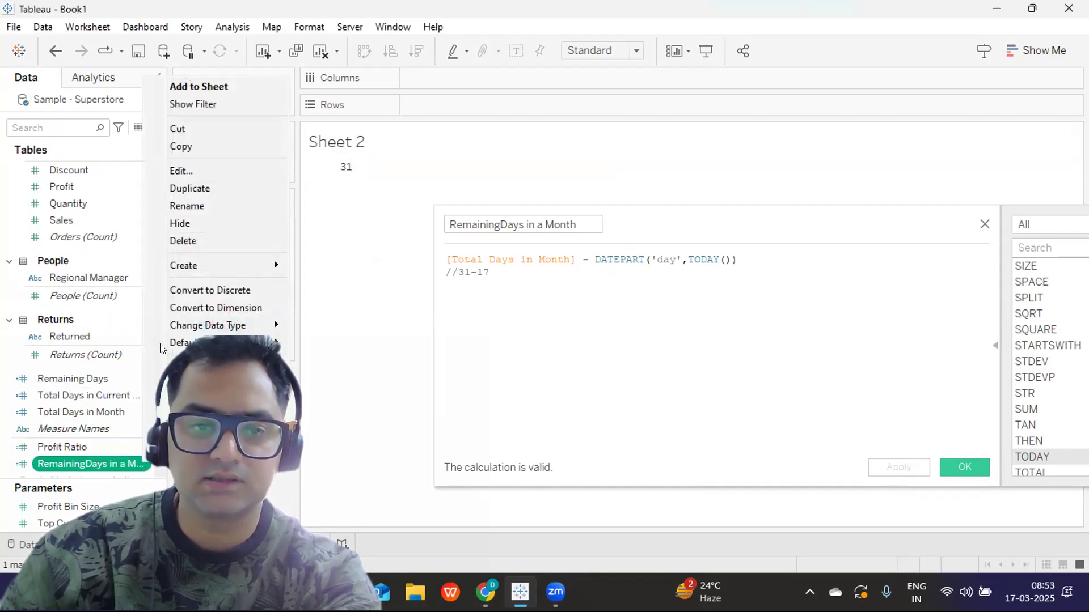
{"action": "left_click", "coordinate": [183, 310]}
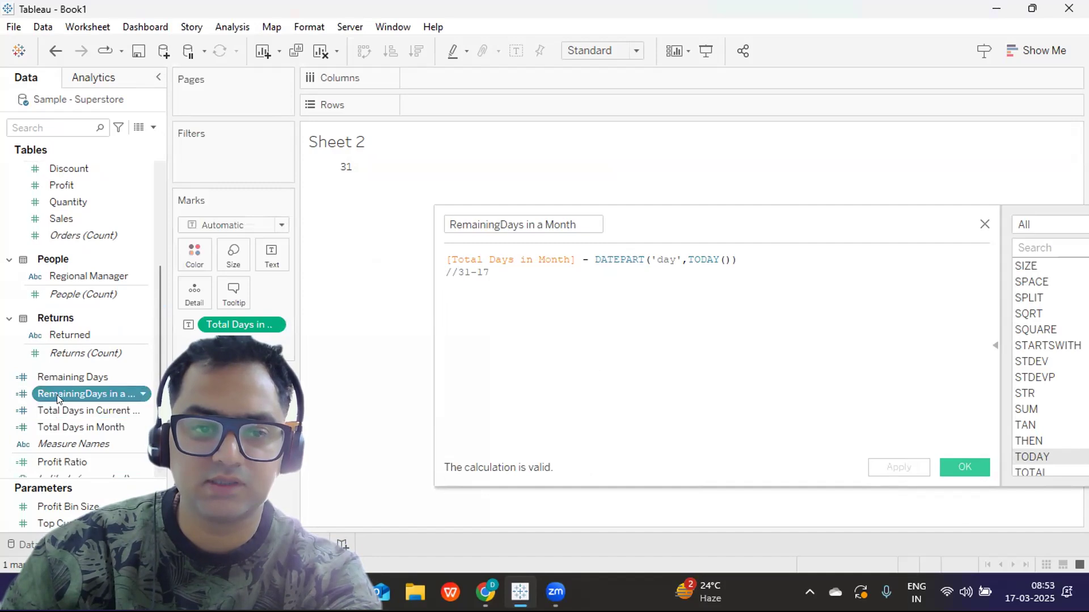
{"action": "left_click_drag", "start_coordinate": [56, 395], "coordinate": [266, 262]}
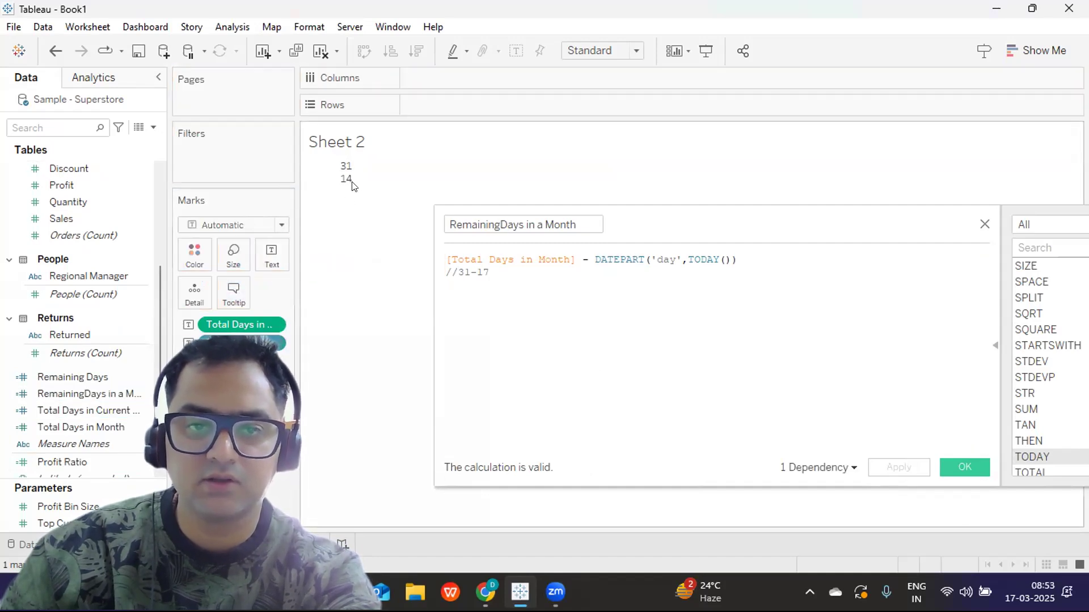
Step: Move the calculation editor aside to confirm 14 under 31, then close it with OK
{"action": "mouse_move", "coordinate": [342, 172]}
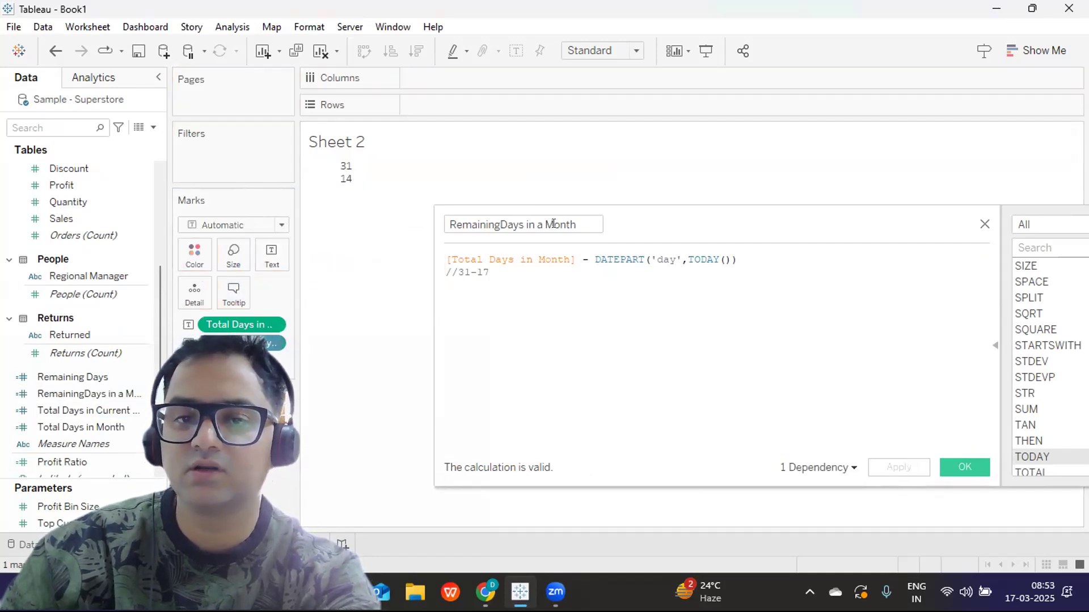
{"action": "left_click_drag", "start_coordinate": [698, 226], "coordinate": [845, 238]}
{"action": "mouse_move", "coordinate": [348, 172]}
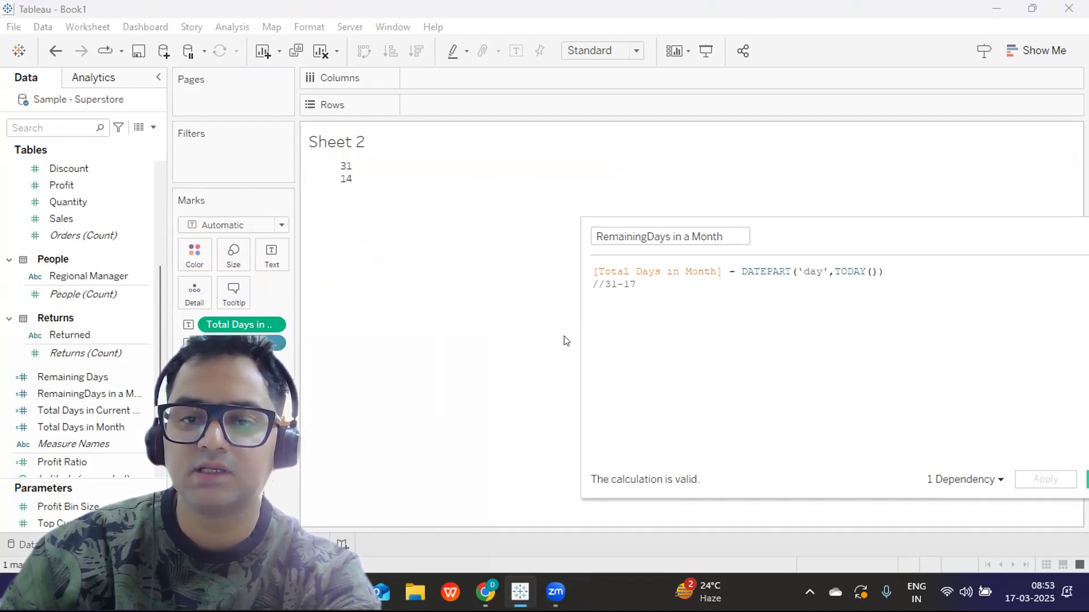
{"action": "left_click_drag", "start_coordinate": [915, 247], "coordinate": [750, 217]}
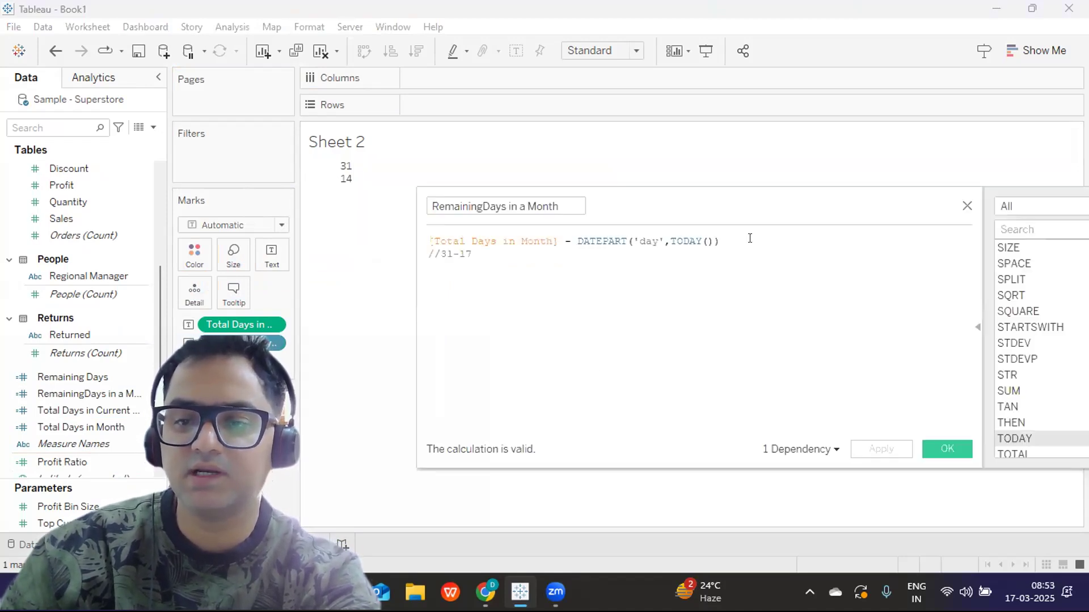
{"action": "left_click", "coordinate": [939, 447]}
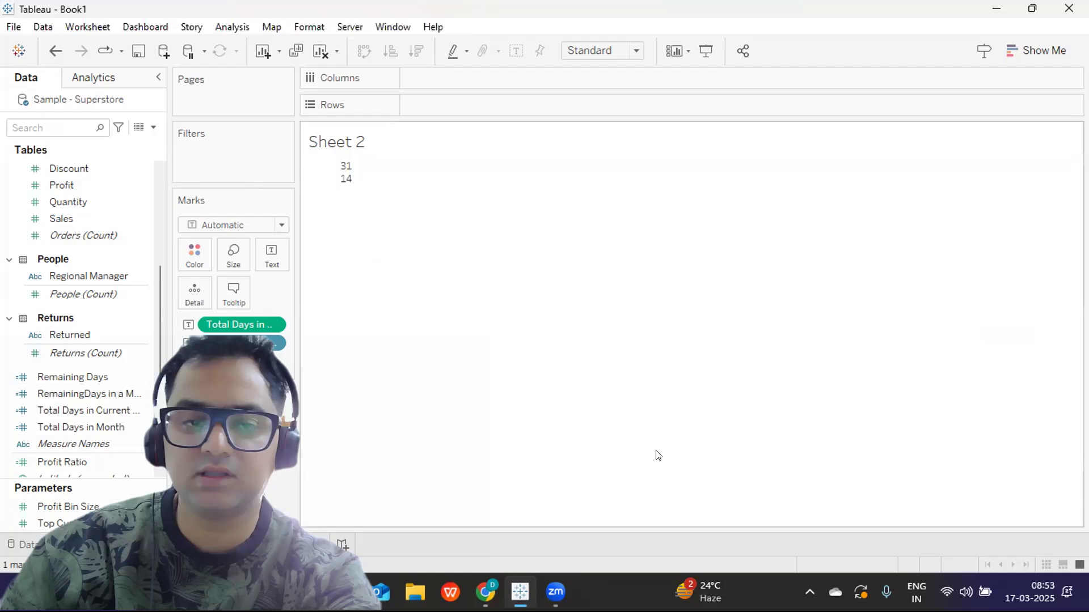
Step: Duplicate RemainingDays in a Month and rename the copy to 'CompletedDays in a Month'
{"action": "left_click", "coordinate": [144, 395]}
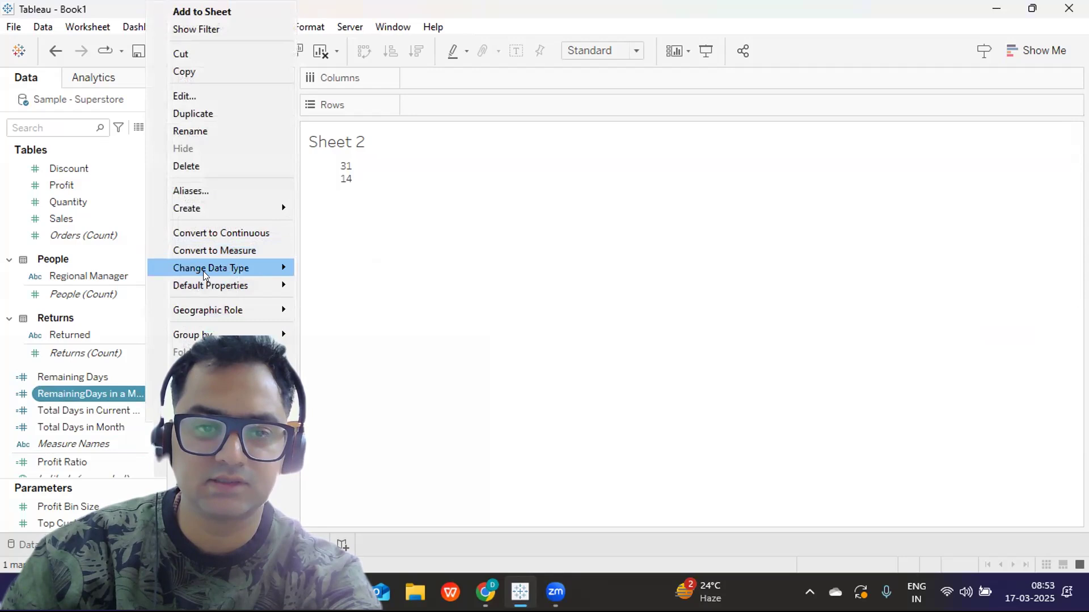
{"action": "left_click", "coordinate": [193, 114]}
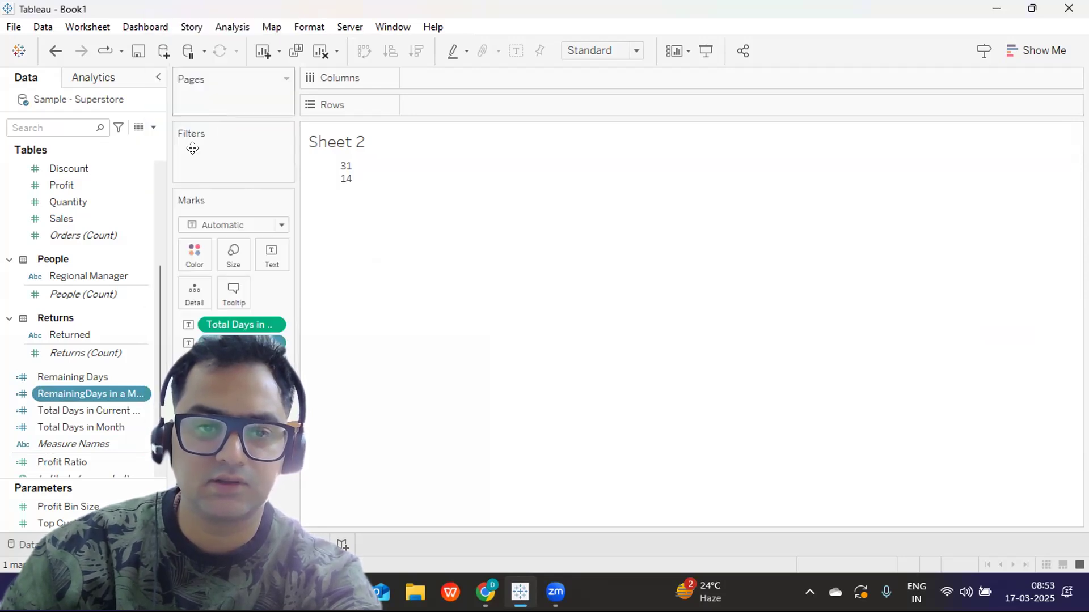
{"action": "right_click", "coordinate": [135, 410]}
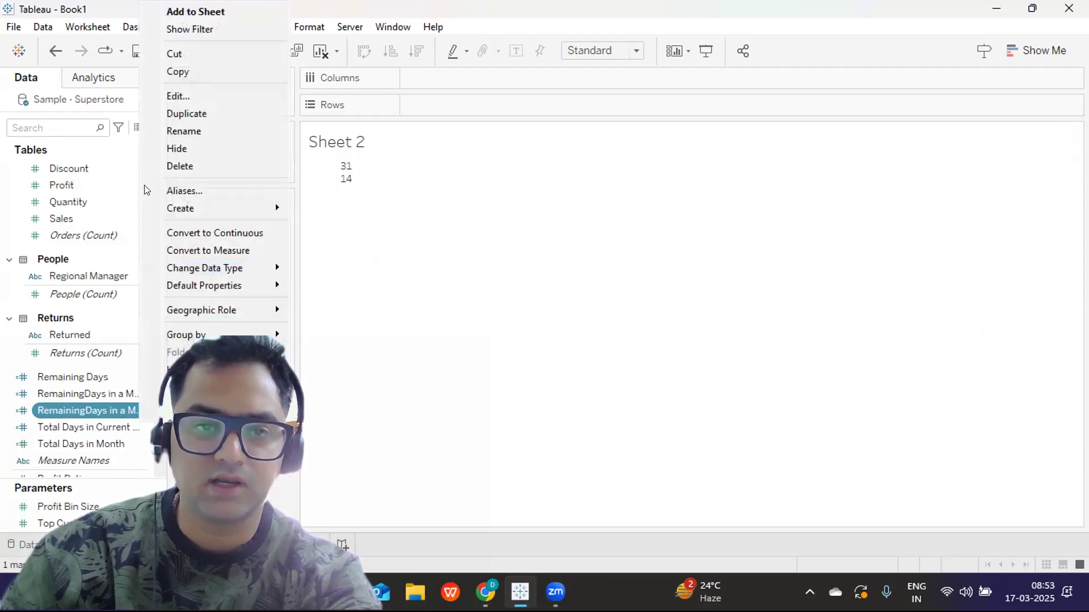
{"action": "left_click", "coordinate": [164, 95]}
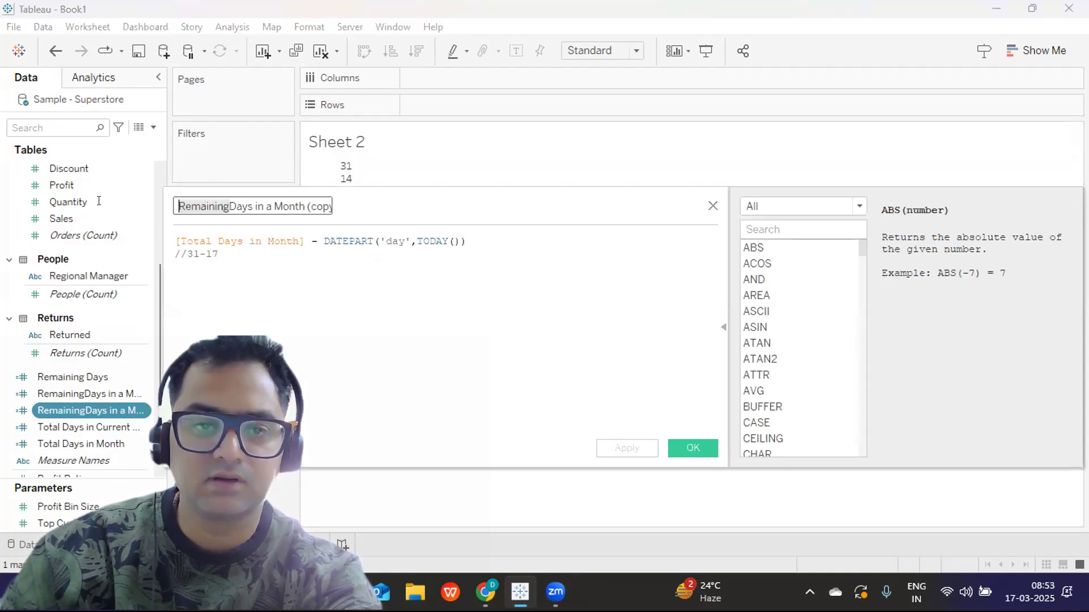
{"action": "key", "text": "BackSpace"}
{"action": "type", "text": "Co"}
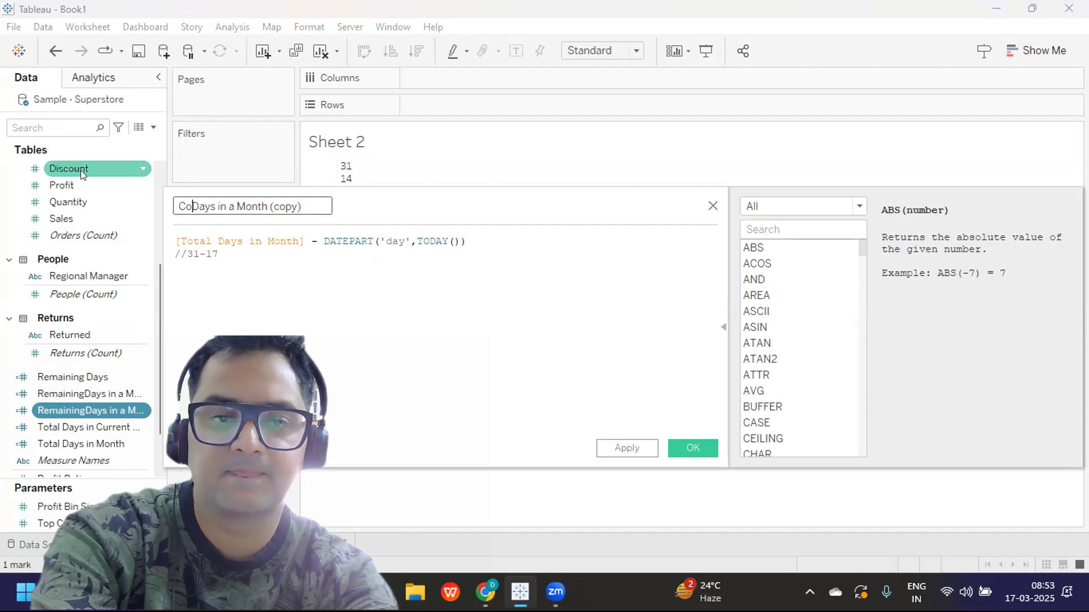
{"action": "type", "text": "mpleted"}
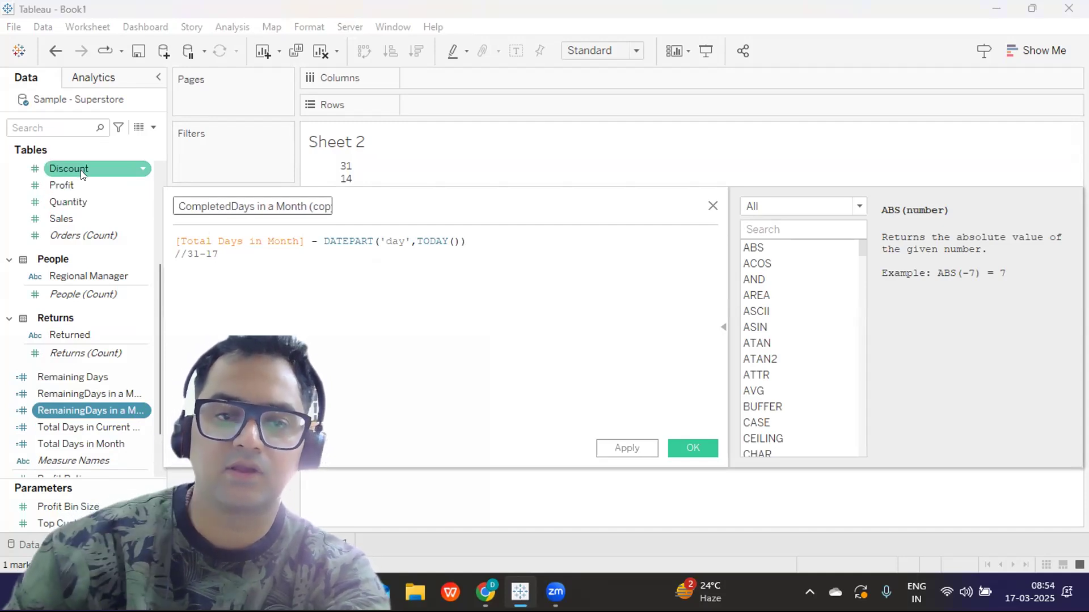
{"action": "left_click_drag", "start_coordinate": [305, 205], "coordinate": [389, 214]}
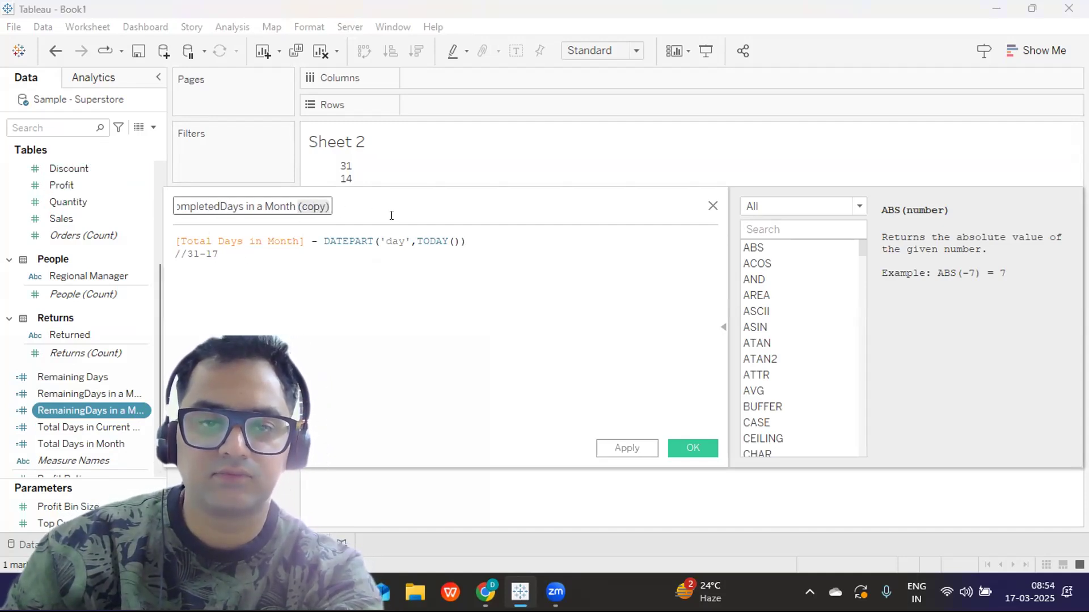
{"action": "key", "text": "BackSpace"}
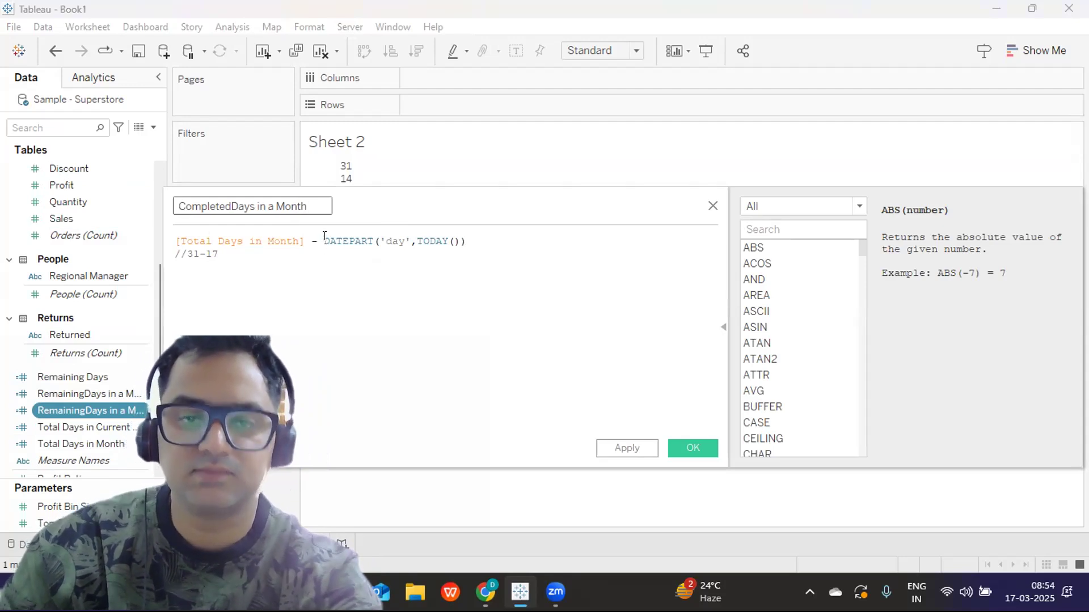
Step: Reduce the copy's formula to DATEPART('day',TODAY()), removing the //31-17 line, and apply
{"action": "left_click_drag", "start_coordinate": [328, 243], "coordinate": [118, 227]}
{"action": "key", "text": "BackSpace"}
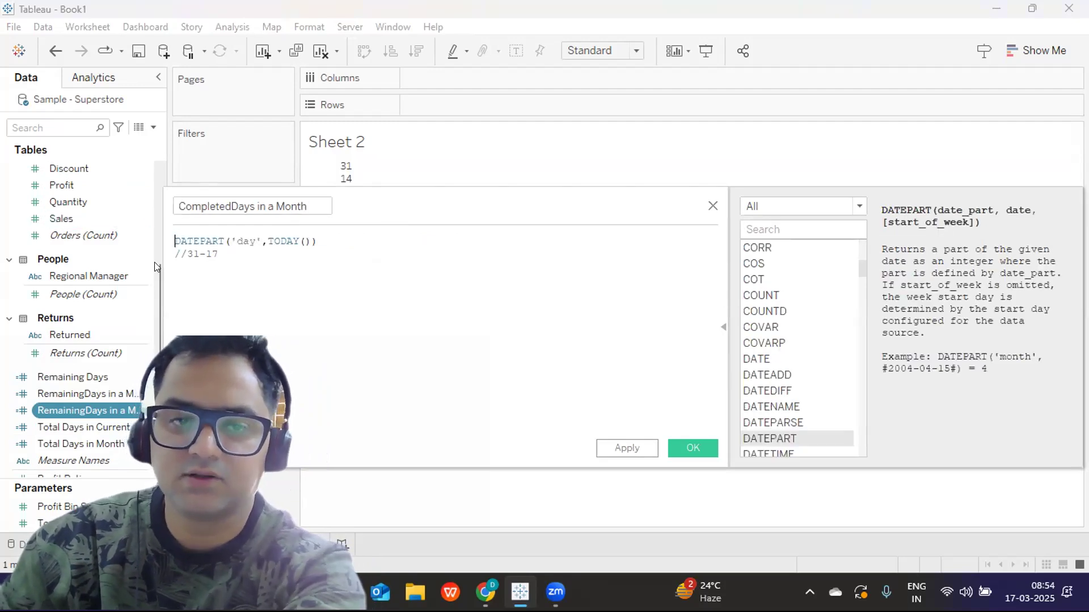
{"action": "left_click_drag", "start_coordinate": [220, 254], "coordinate": [151, 250]}
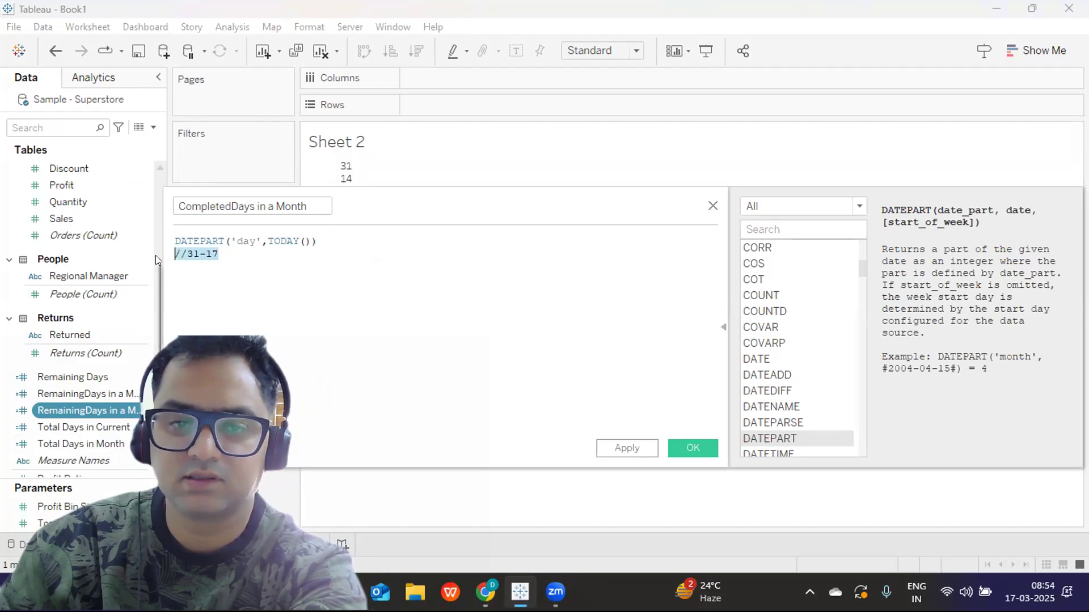
{"action": "key", "text": "BackSpace"}
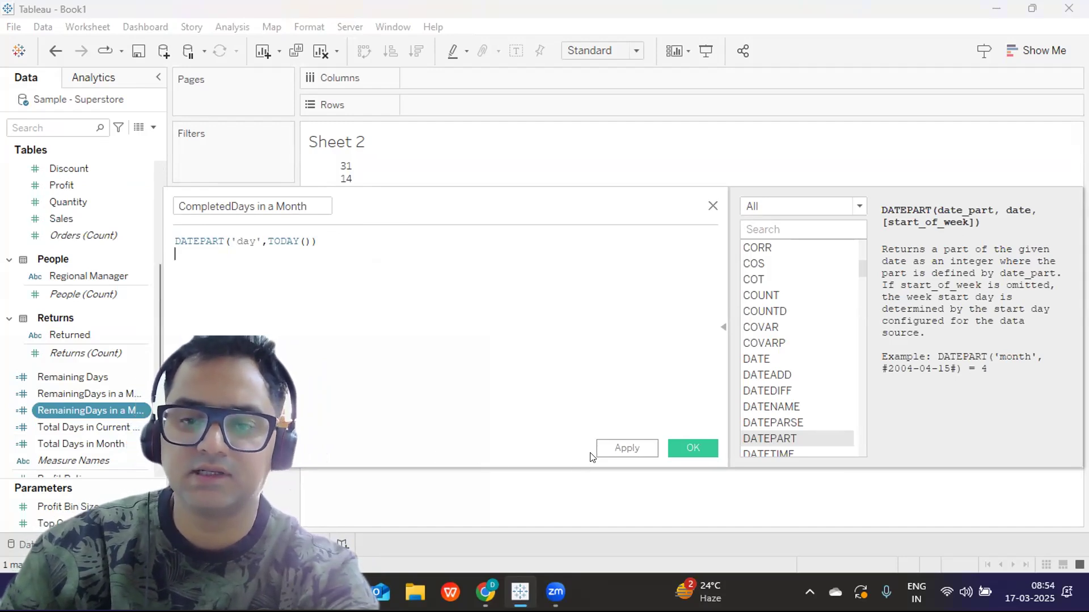
{"action": "left_click", "coordinate": [620, 450]}
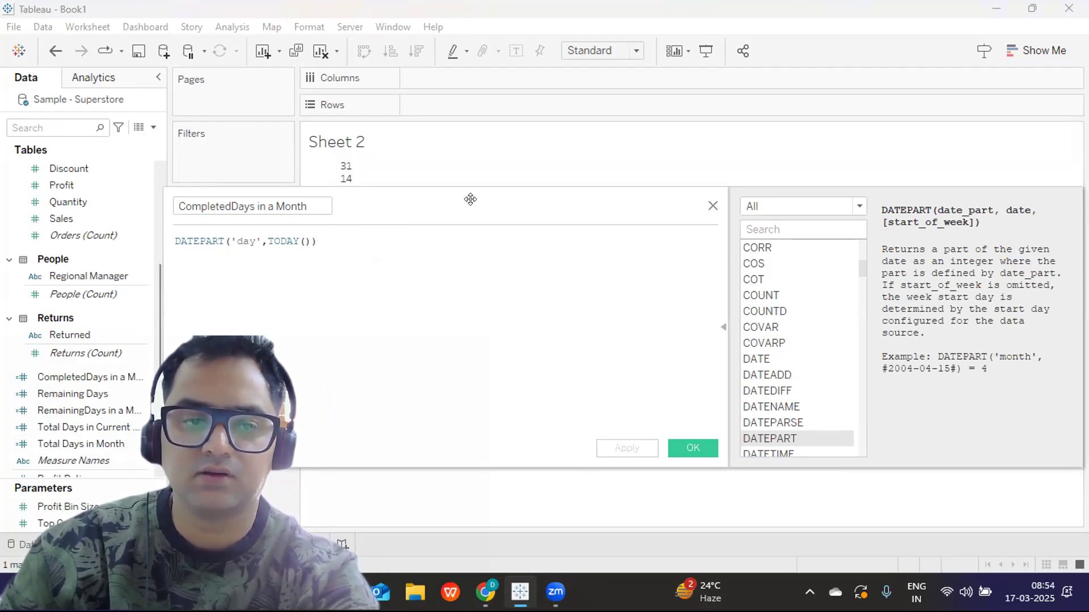
{"action": "left_click_drag", "start_coordinate": [478, 197], "coordinate": [675, 229]}
Step: Place CompletedDays in a Month on the Text card so 17 shows below 31 and 14
{"action": "left_click_drag", "start_coordinate": [56, 374], "coordinate": [271, 260]}
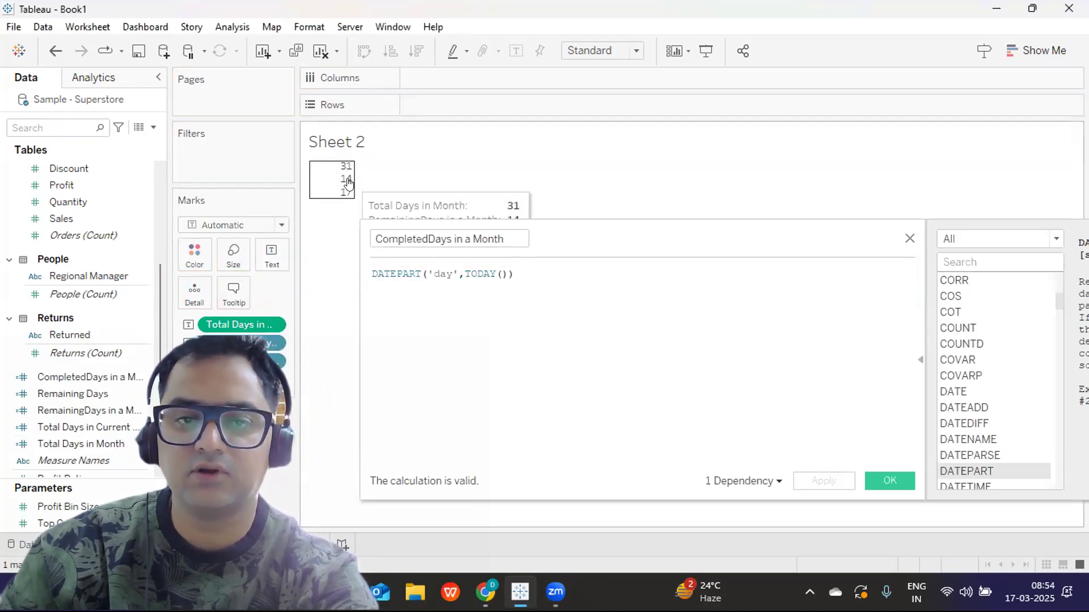
{"action": "left_click_drag", "start_coordinate": [584, 228], "coordinate": [639, 288]}
{"action": "mouse_move", "coordinate": [341, 166]}
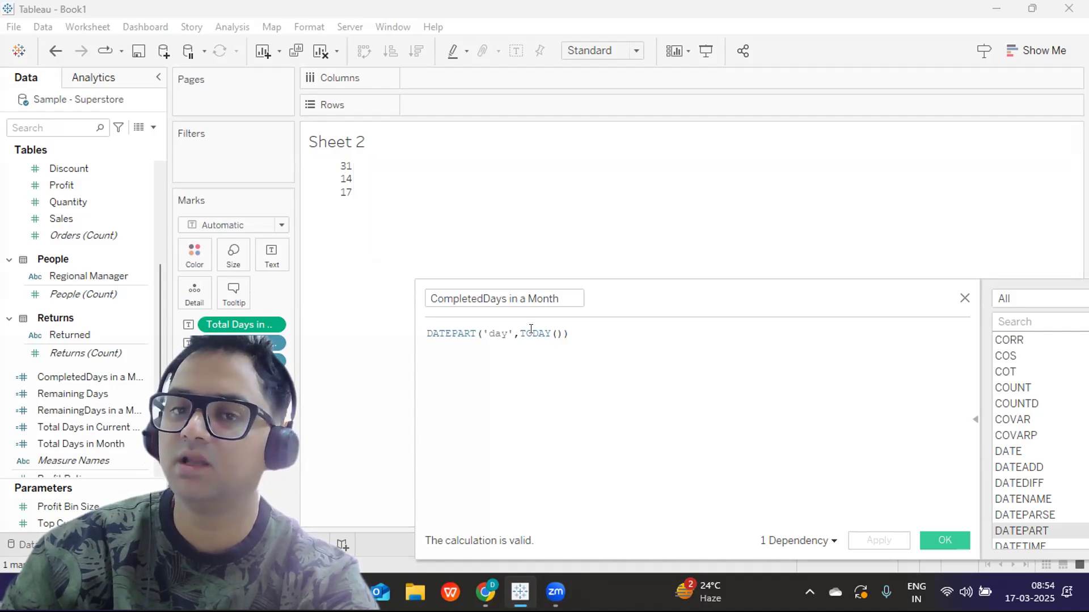
{"action": "left_click_drag", "start_coordinate": [596, 307], "coordinate": [592, 294]}
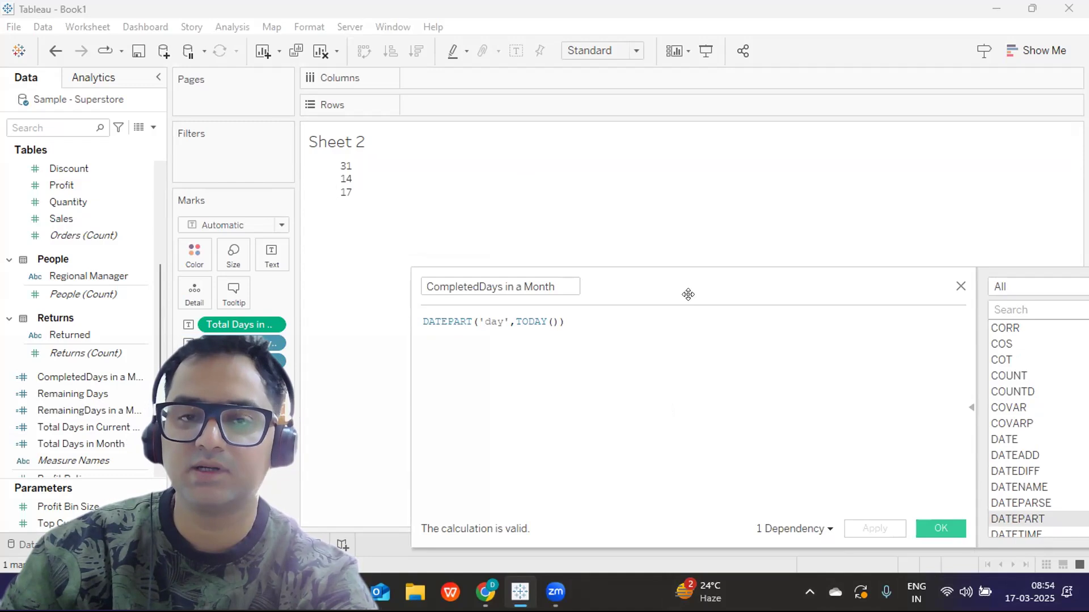
{"action": "left_click_drag", "start_coordinate": [687, 294], "coordinate": [584, 259]}
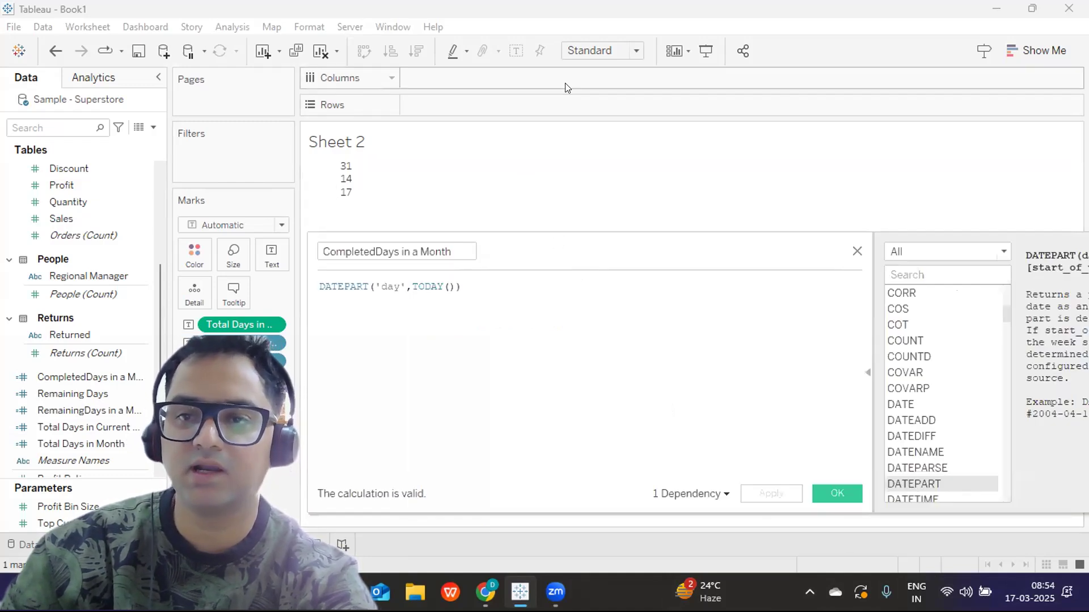